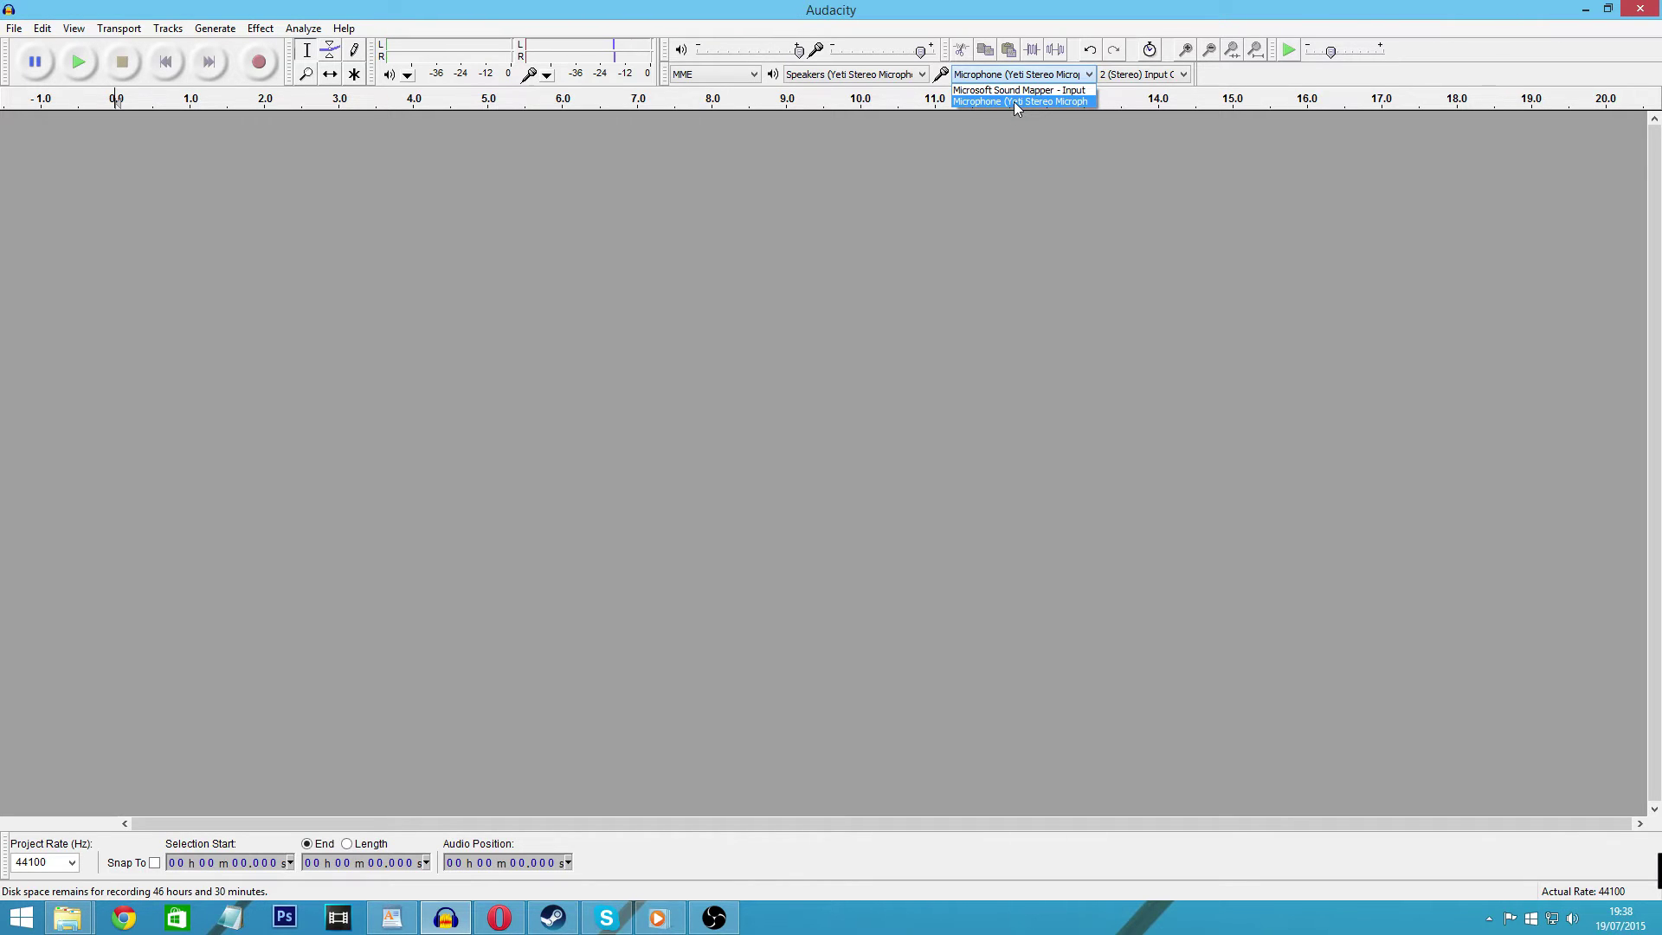
Choose the Yeti Stereo Microphone as the recording device and review the available playback devices
{"action": "left_click", "coordinate": [1014, 104]}
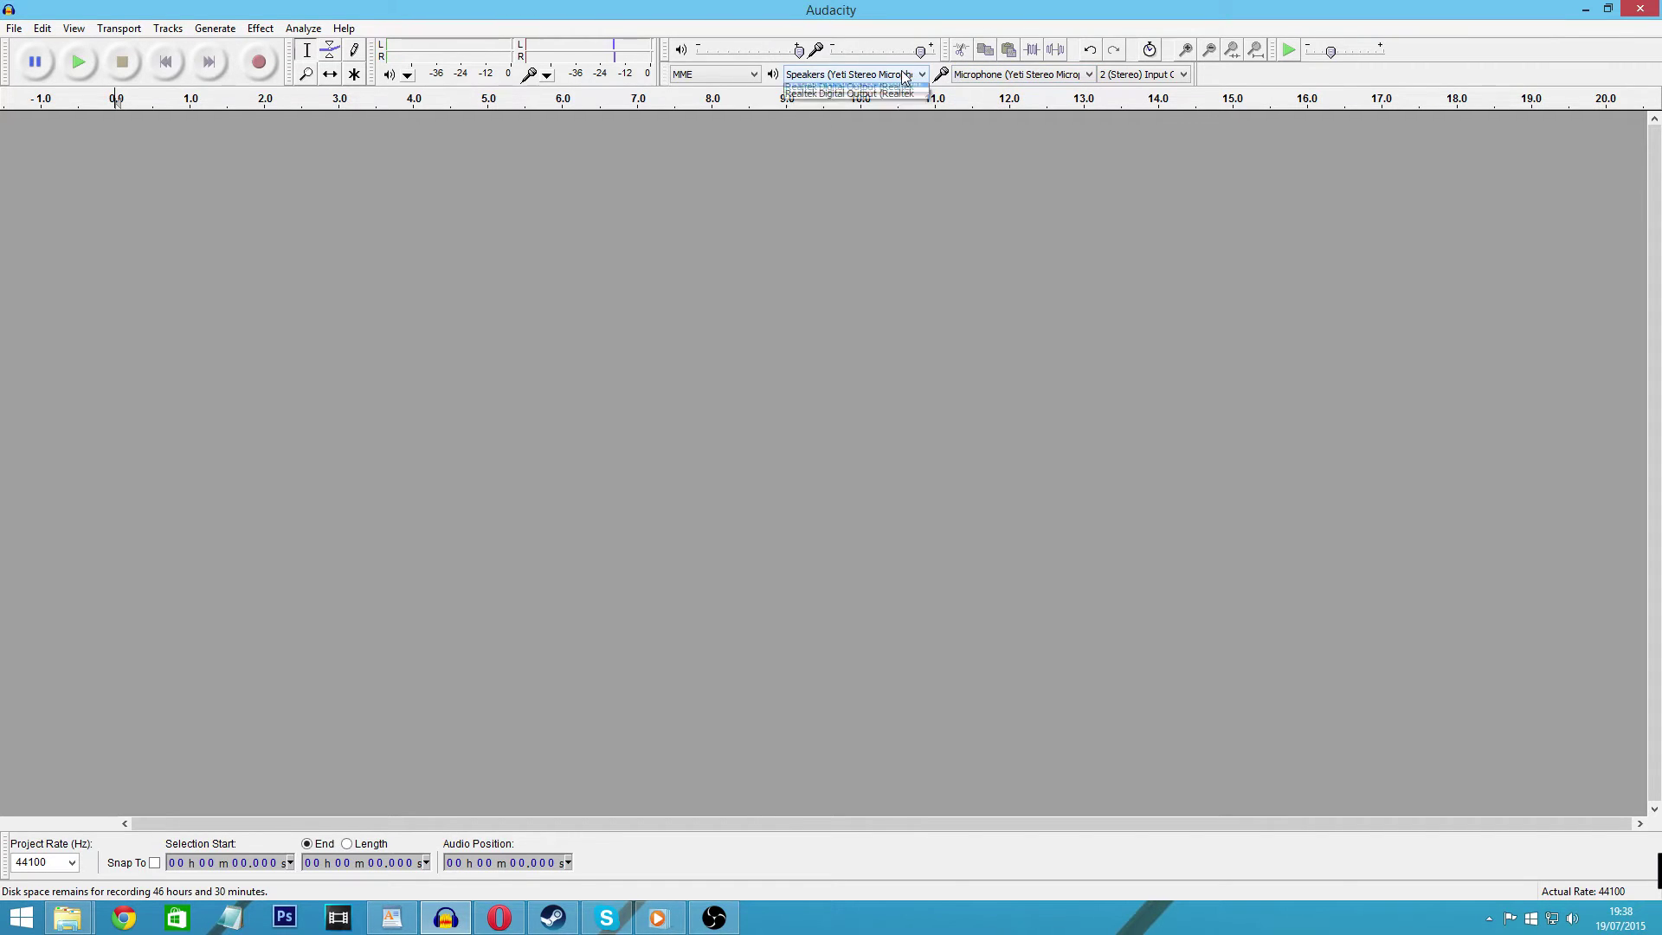
{"action": "left_click", "coordinate": [865, 76]}
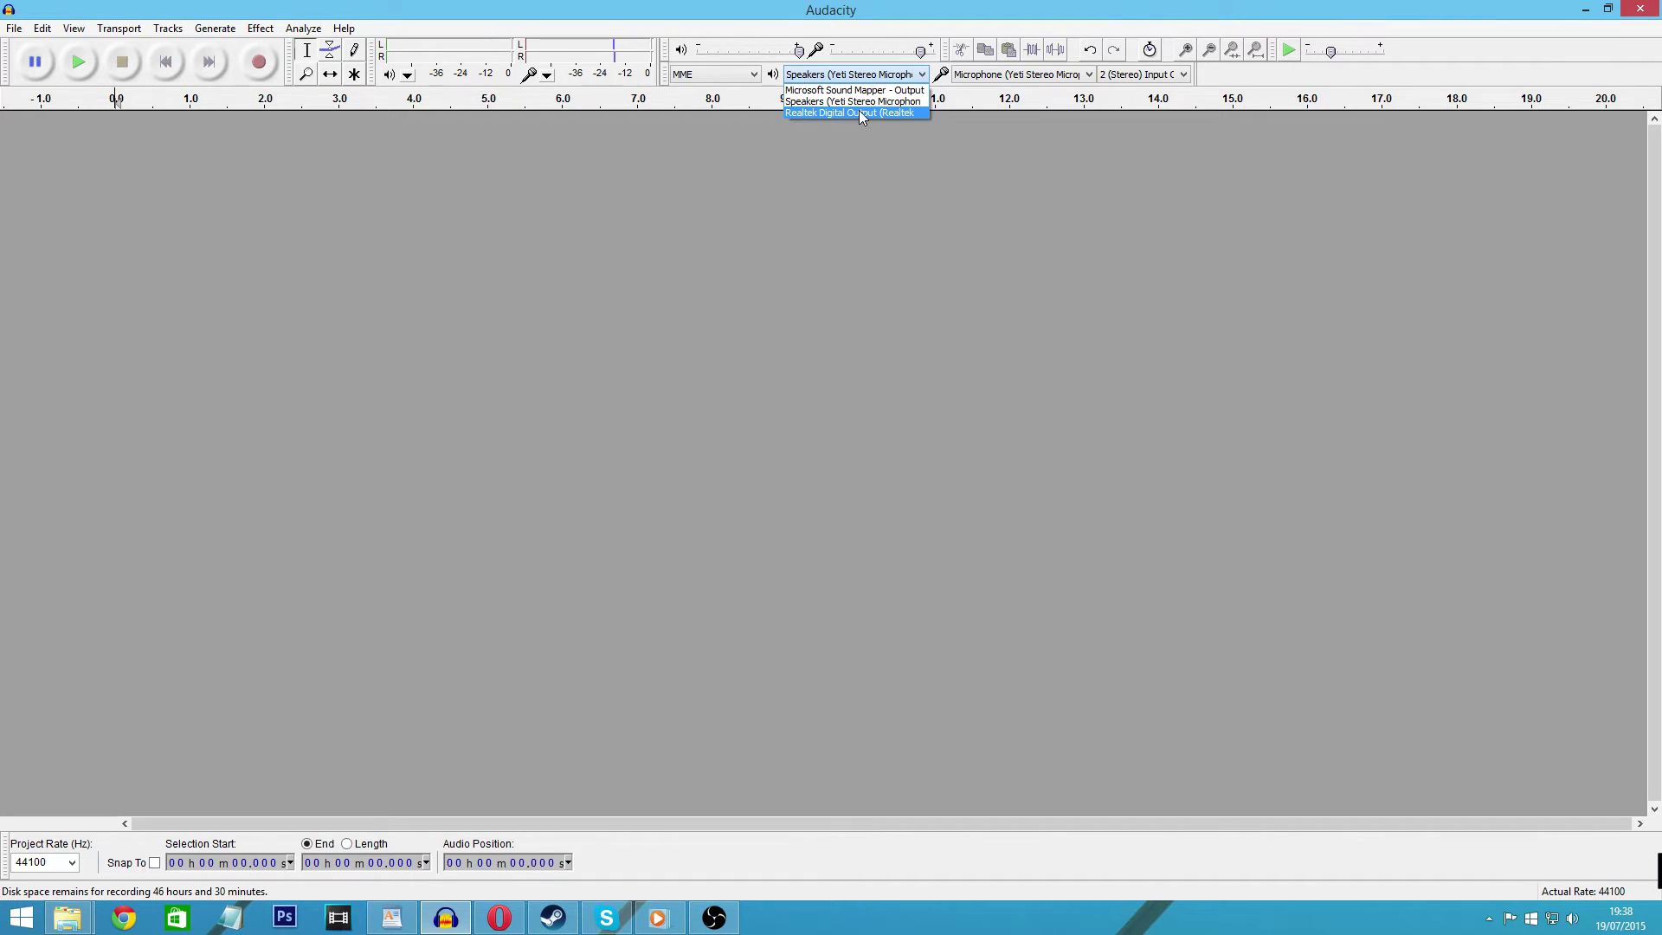
{"action": "key", "text": "Escape"}
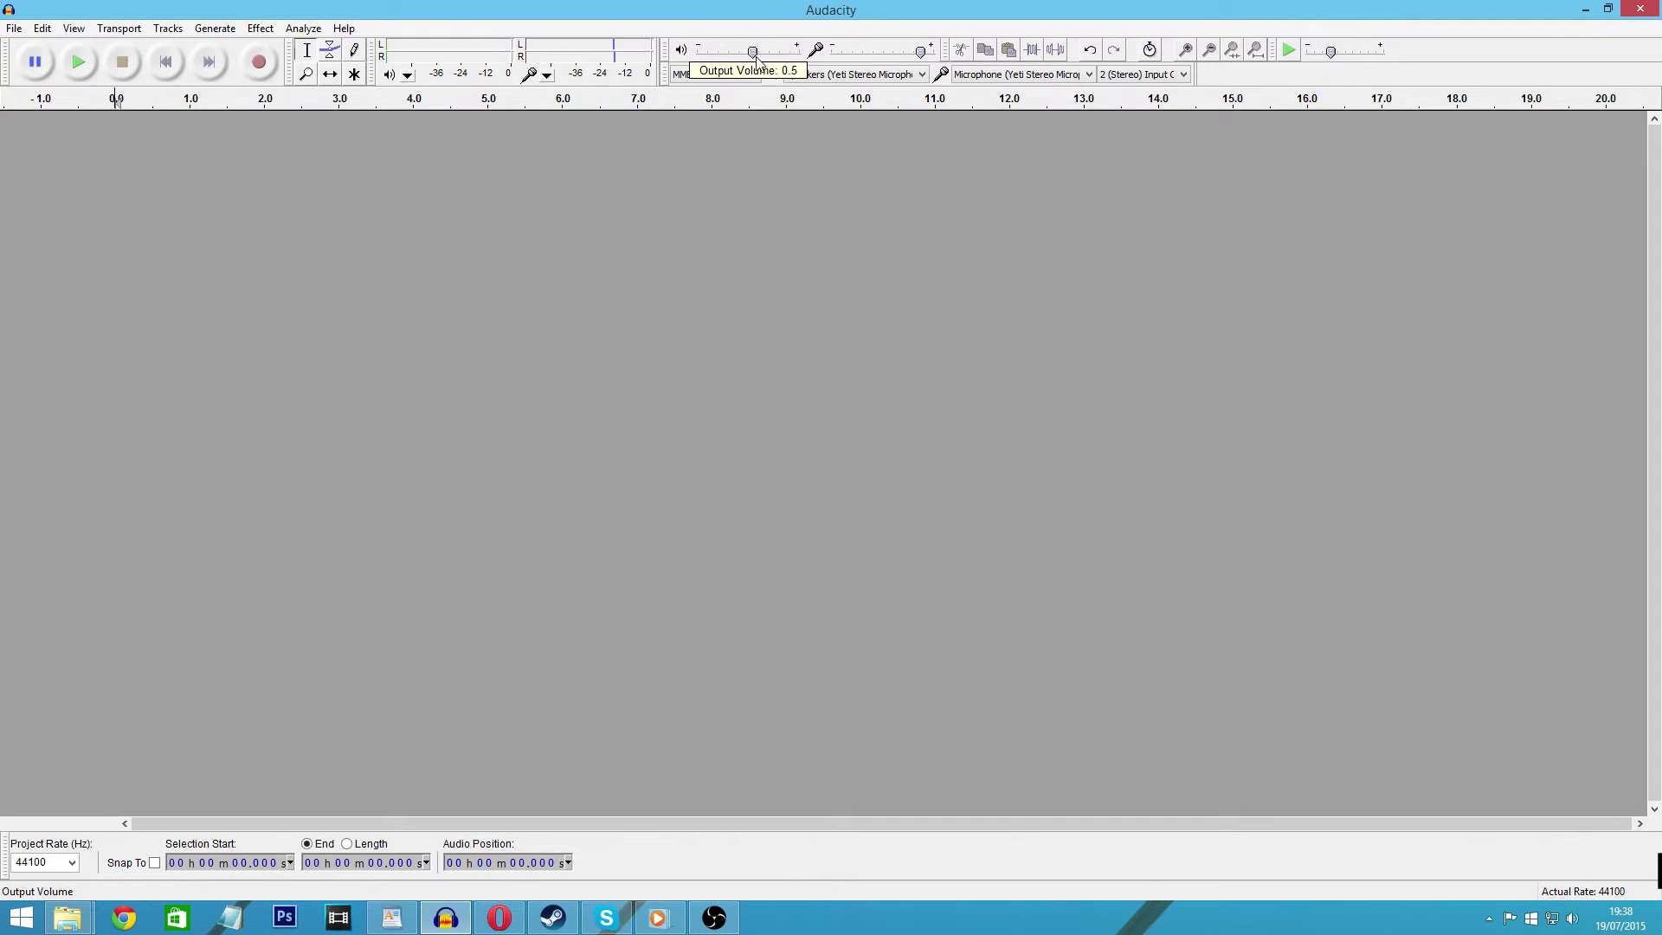
Set the input and output volumes to their maximum levels
{"action": "mouse_move", "coordinate": [921, 57]}
{"action": "left_mouse_down"}
{"action": "mouse_move", "coordinate": [899, 59]}
{"action": "mouse_move", "coordinate": [932, 59]}
{"action": "left_mouse_up"}
{"action": "mouse_move", "coordinate": [799, 57]}
{"action": "left_mouse_down"}
{"action": "mouse_move", "coordinate": [782, 59]}
{"action": "mouse_move", "coordinate": [798, 59]}
{"action": "left_mouse_up"}
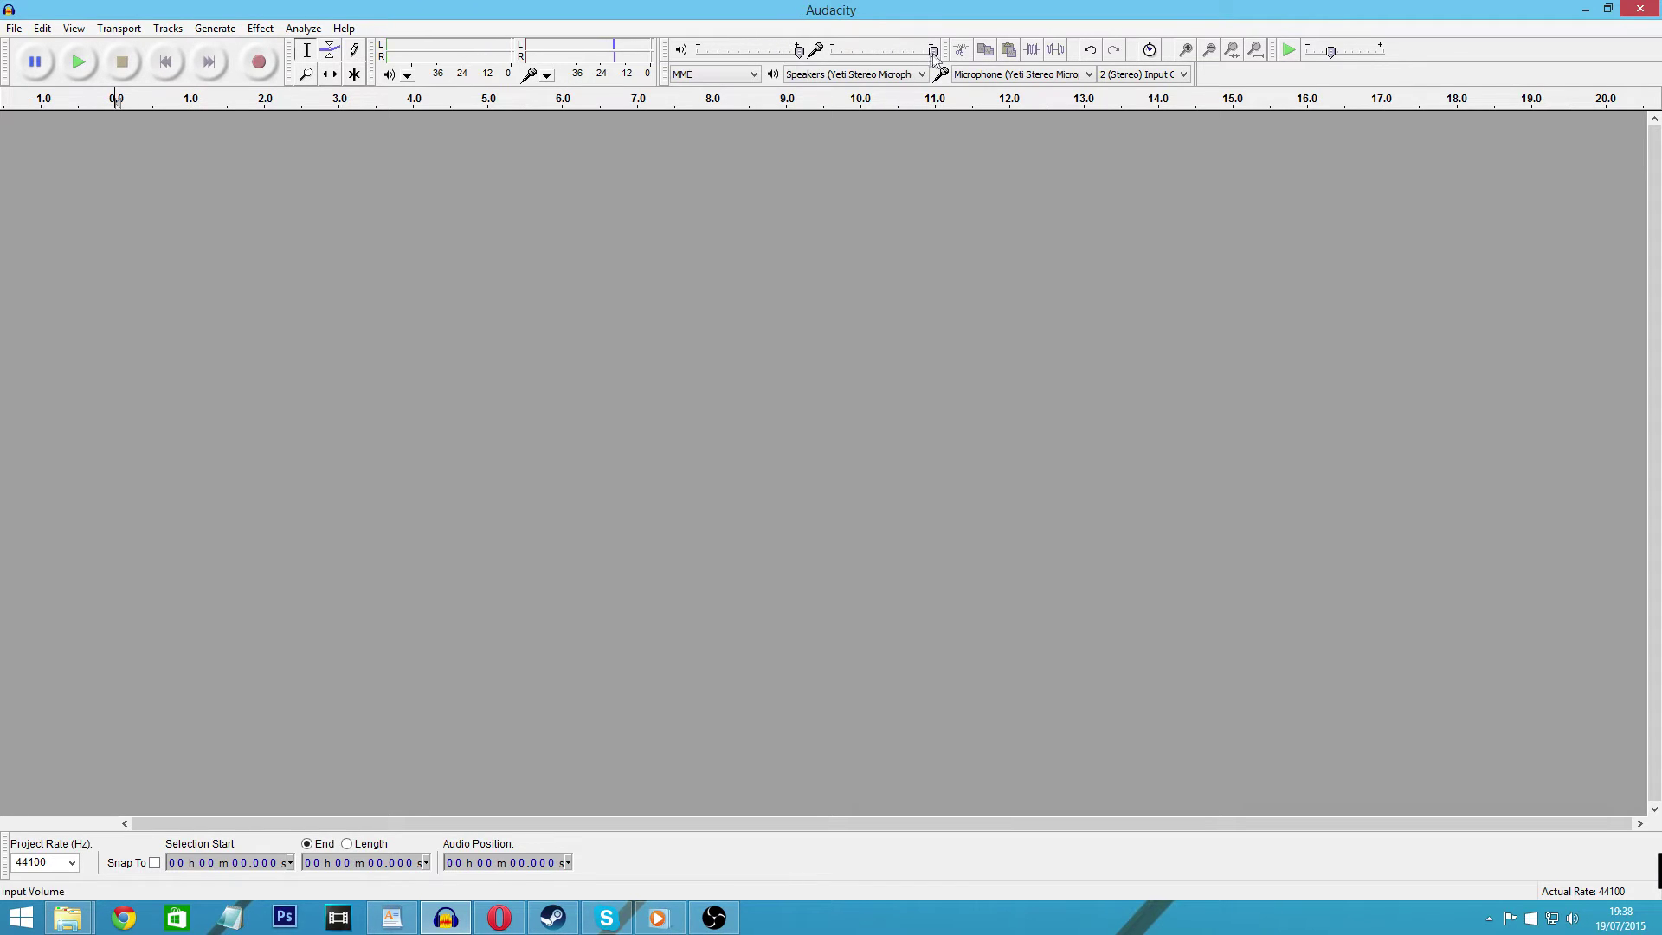
{"action": "mouse_move", "coordinate": [933, 59]}
{"action": "left_mouse_down"}
{"action": "mouse_move", "coordinate": [894, 60]}
{"action": "mouse_move", "coordinate": [940, 71]}
{"action": "left_mouse_up"}
Make a brief test recording with 2 (Stereo) input channels and delete the resulting track
{"action": "left_click", "coordinate": [1181, 76]}
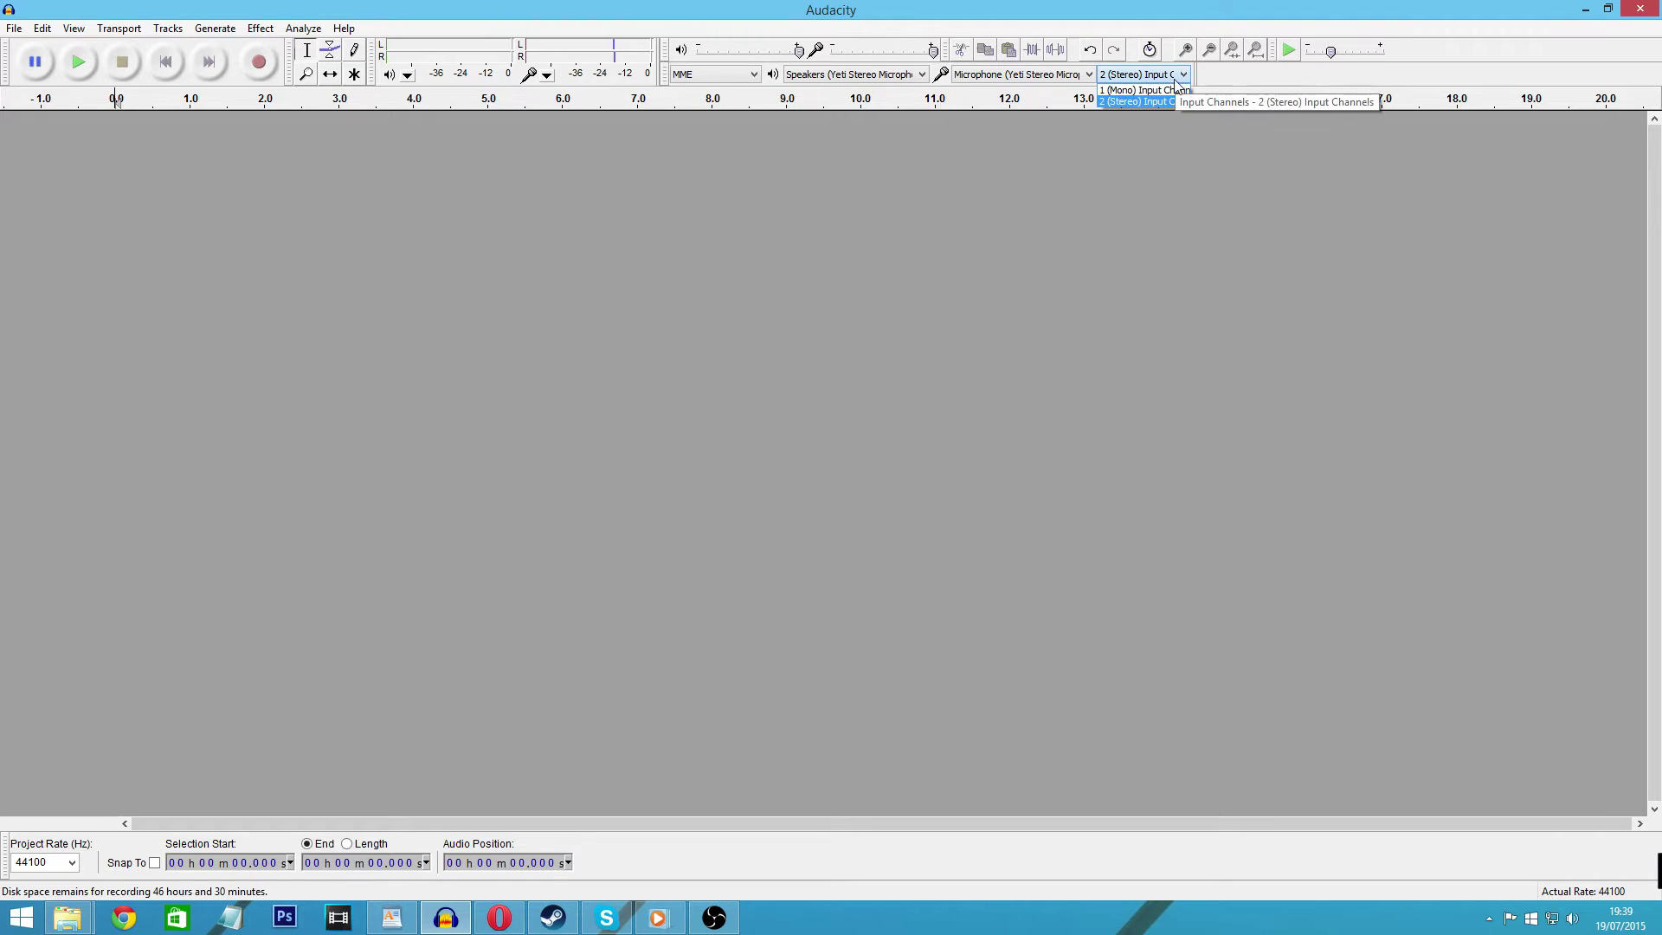
{"action": "left_click", "coordinate": [1144, 102]}
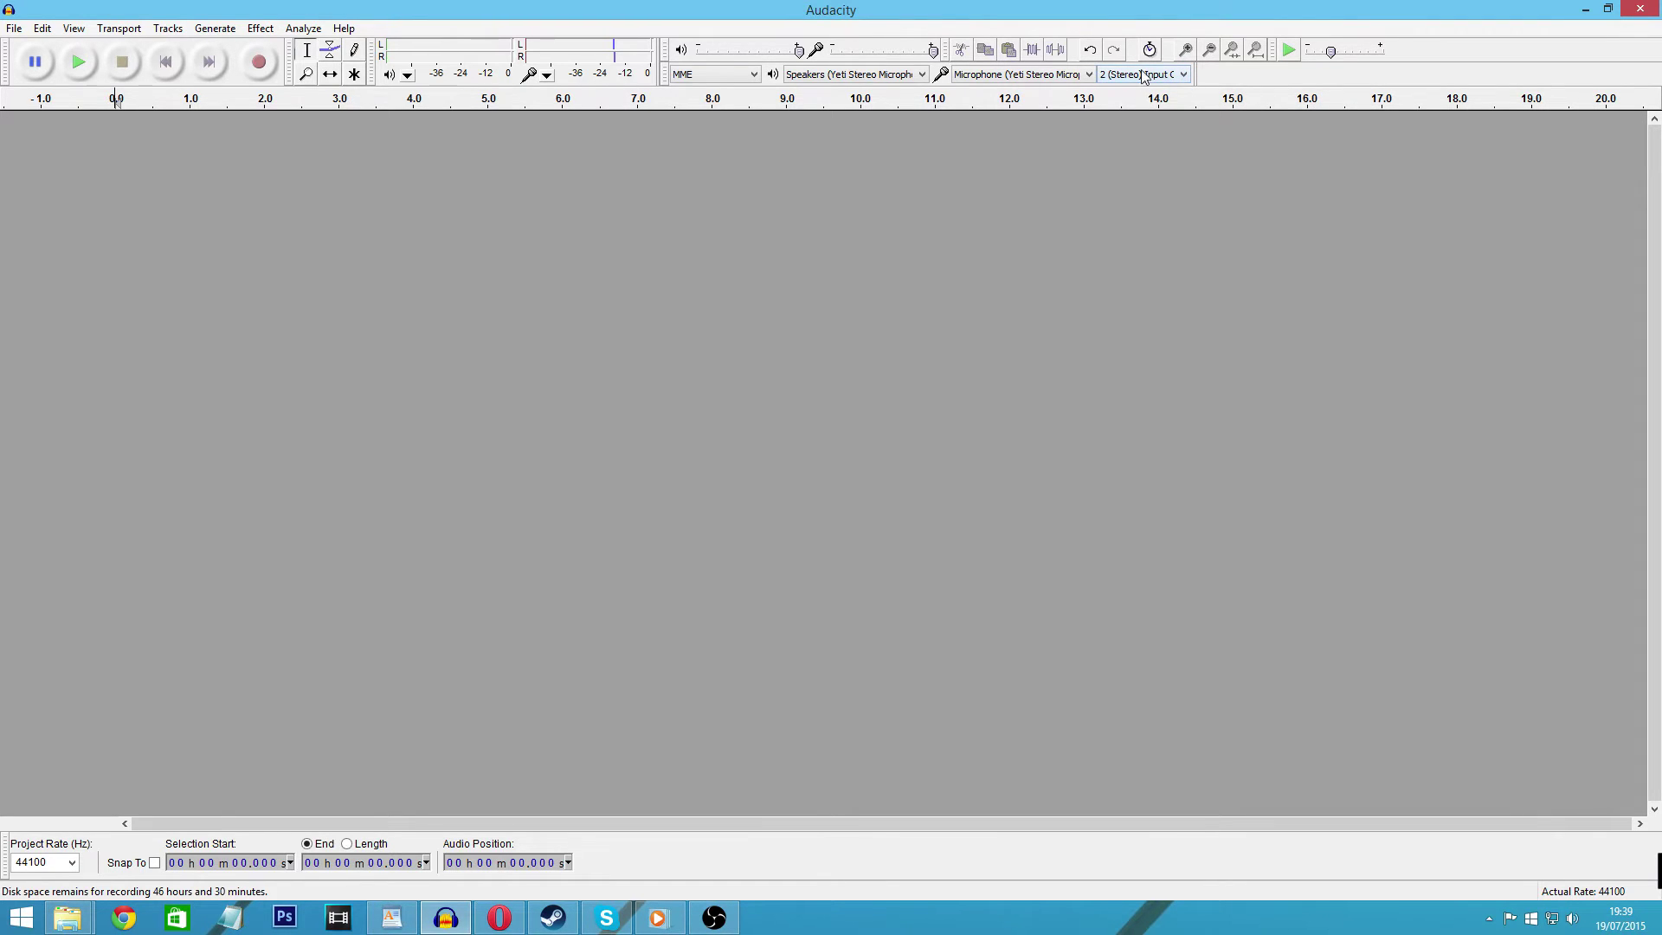
{"action": "left_click", "coordinate": [259, 62]}
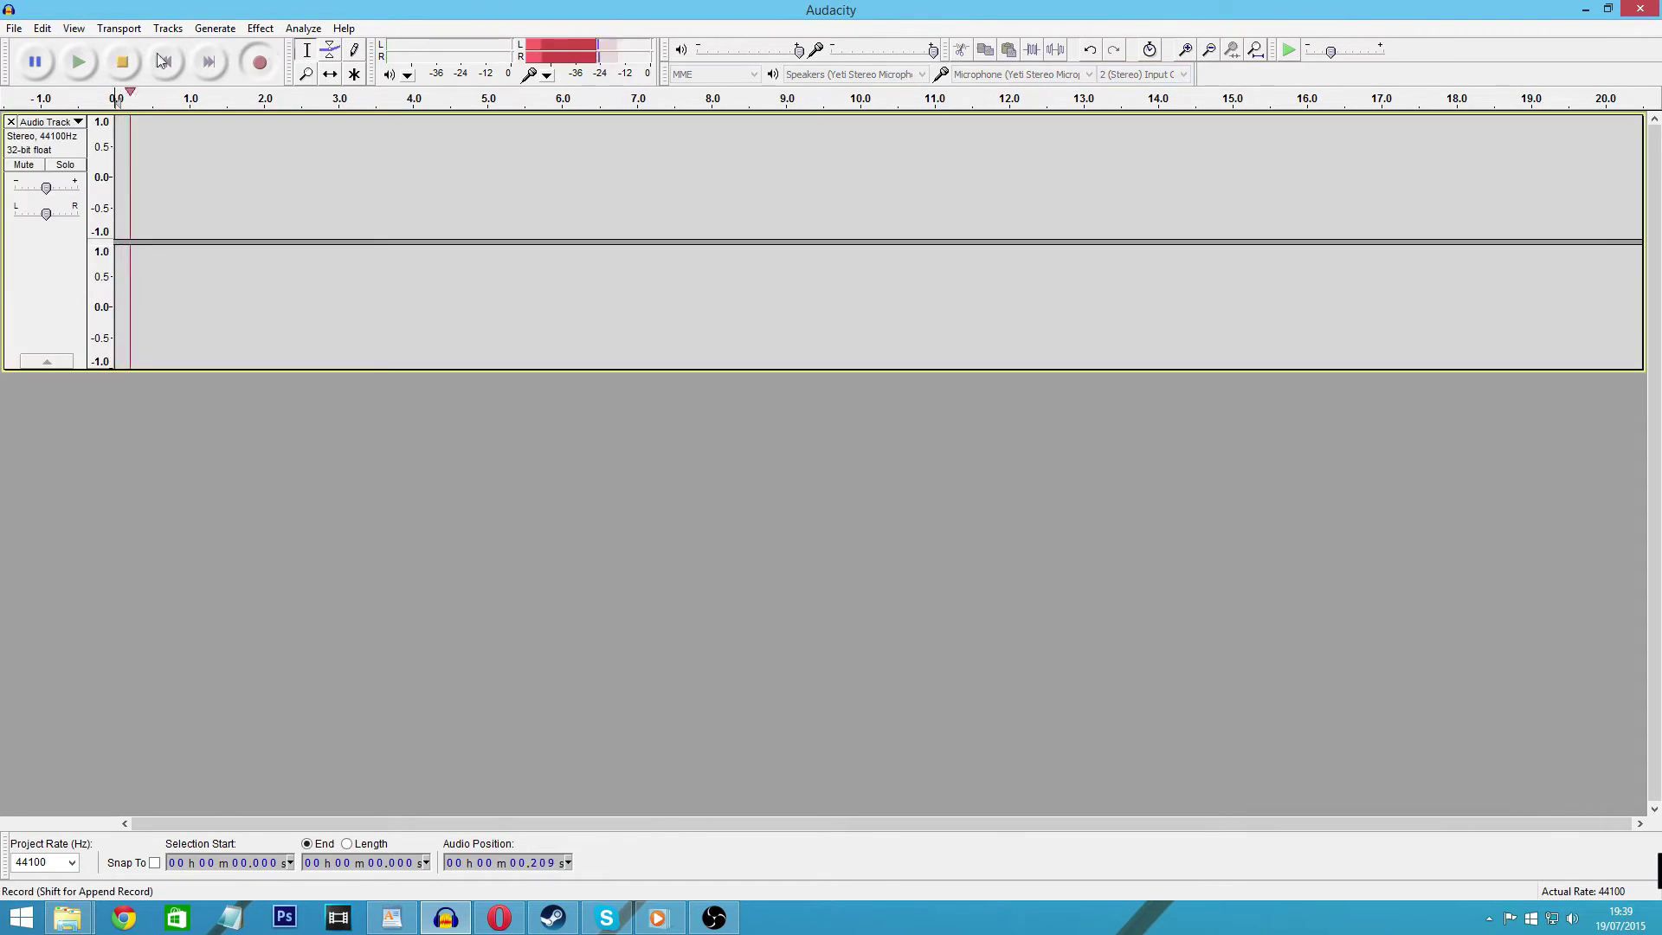
{"action": "left_click", "coordinate": [122, 63]}
{"action": "left_click", "coordinate": [11, 122]}
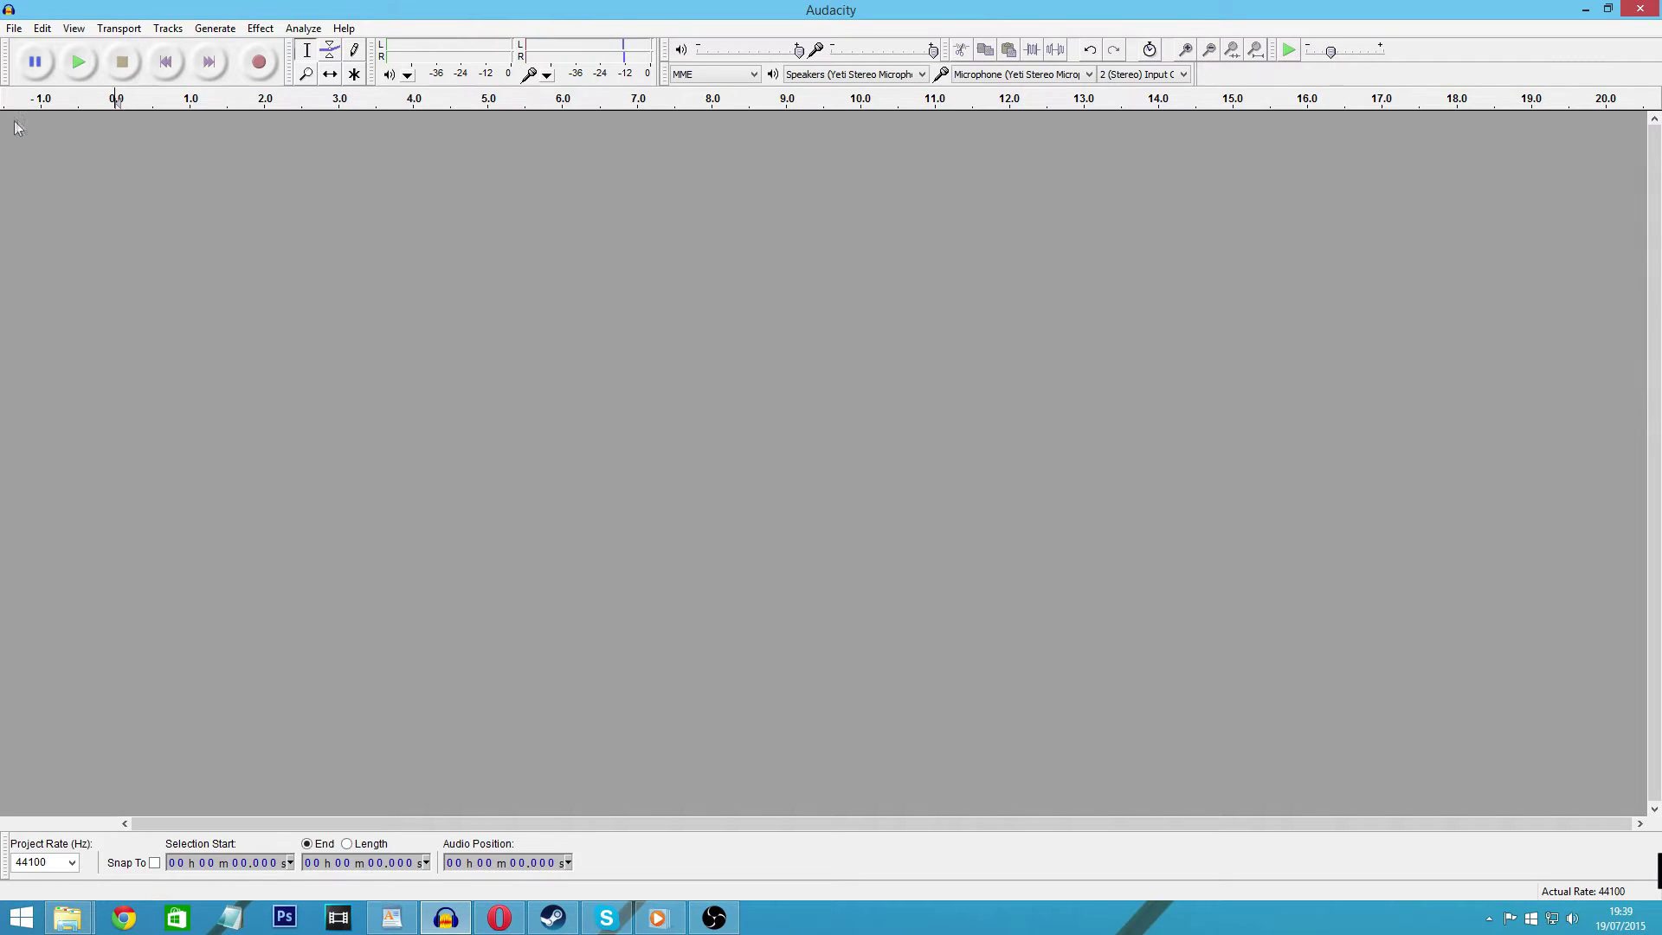
Switch the input to 1 (Mono) channel, make a one-second test recording and delete its track
{"action": "left_click", "coordinate": [1142, 73]}
{"action": "left_click", "coordinate": [1141, 90]}
{"action": "left_click", "coordinate": [264, 66]}
{"action": "left_click", "coordinate": [122, 62]}
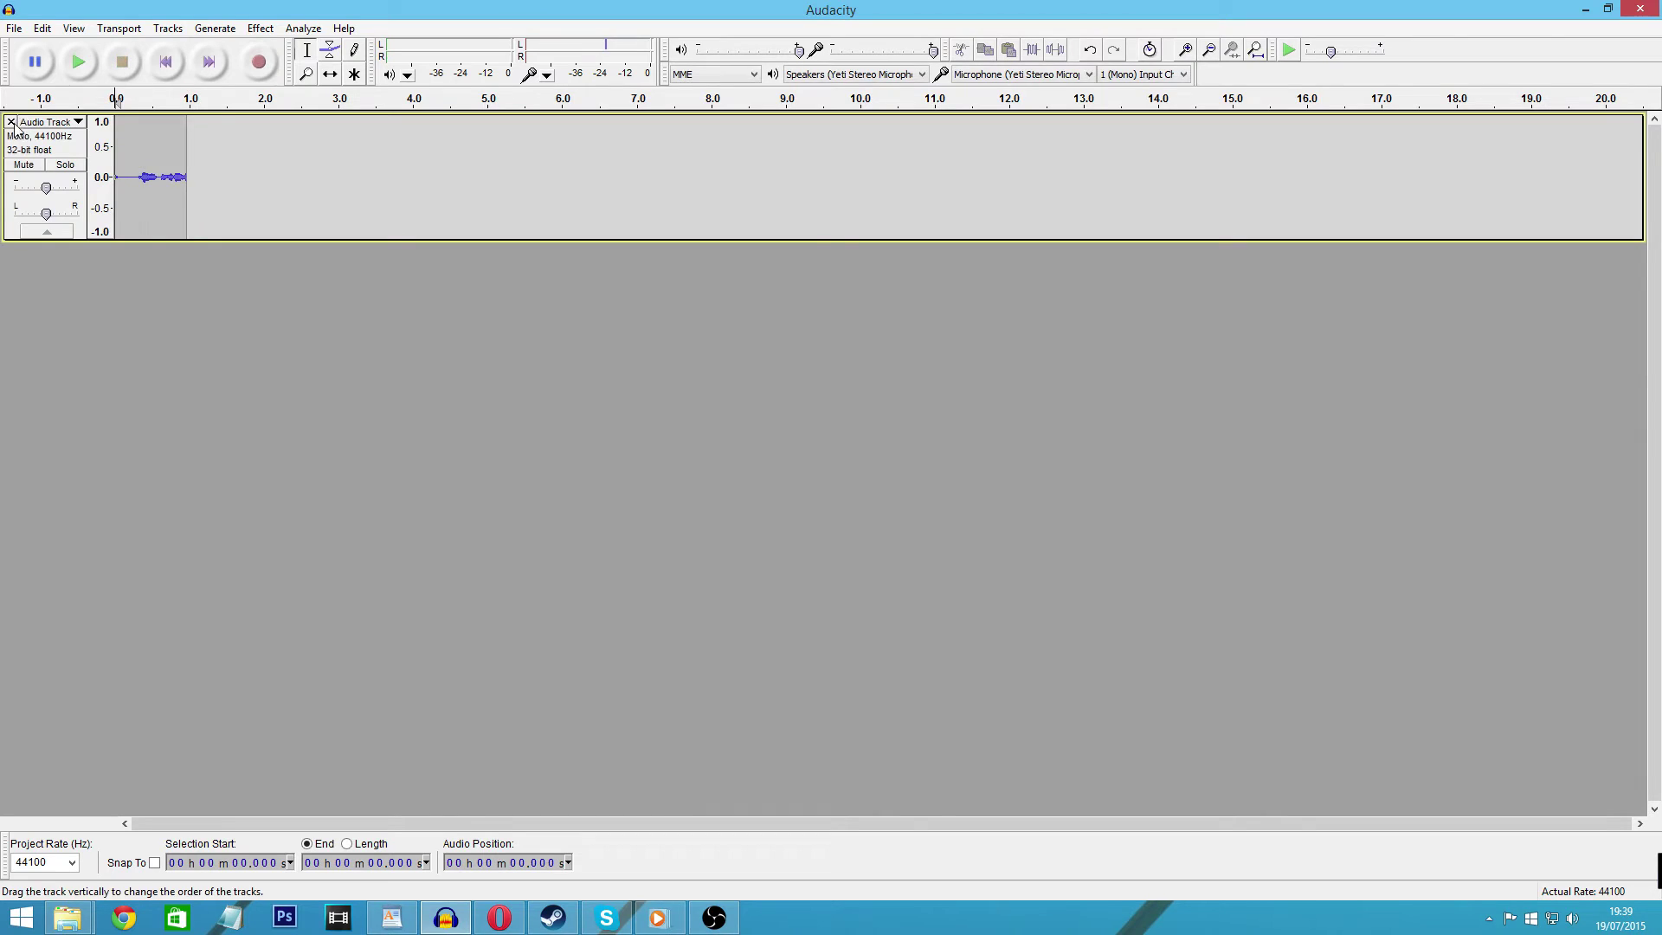
{"action": "left_click", "coordinate": [11, 122]}
Set the input to 2 (Stereo) channels and record a voice track about 16 seconds long
{"action": "left_click", "coordinate": [1143, 74]}
{"action": "left_click", "coordinate": [1141, 99]}
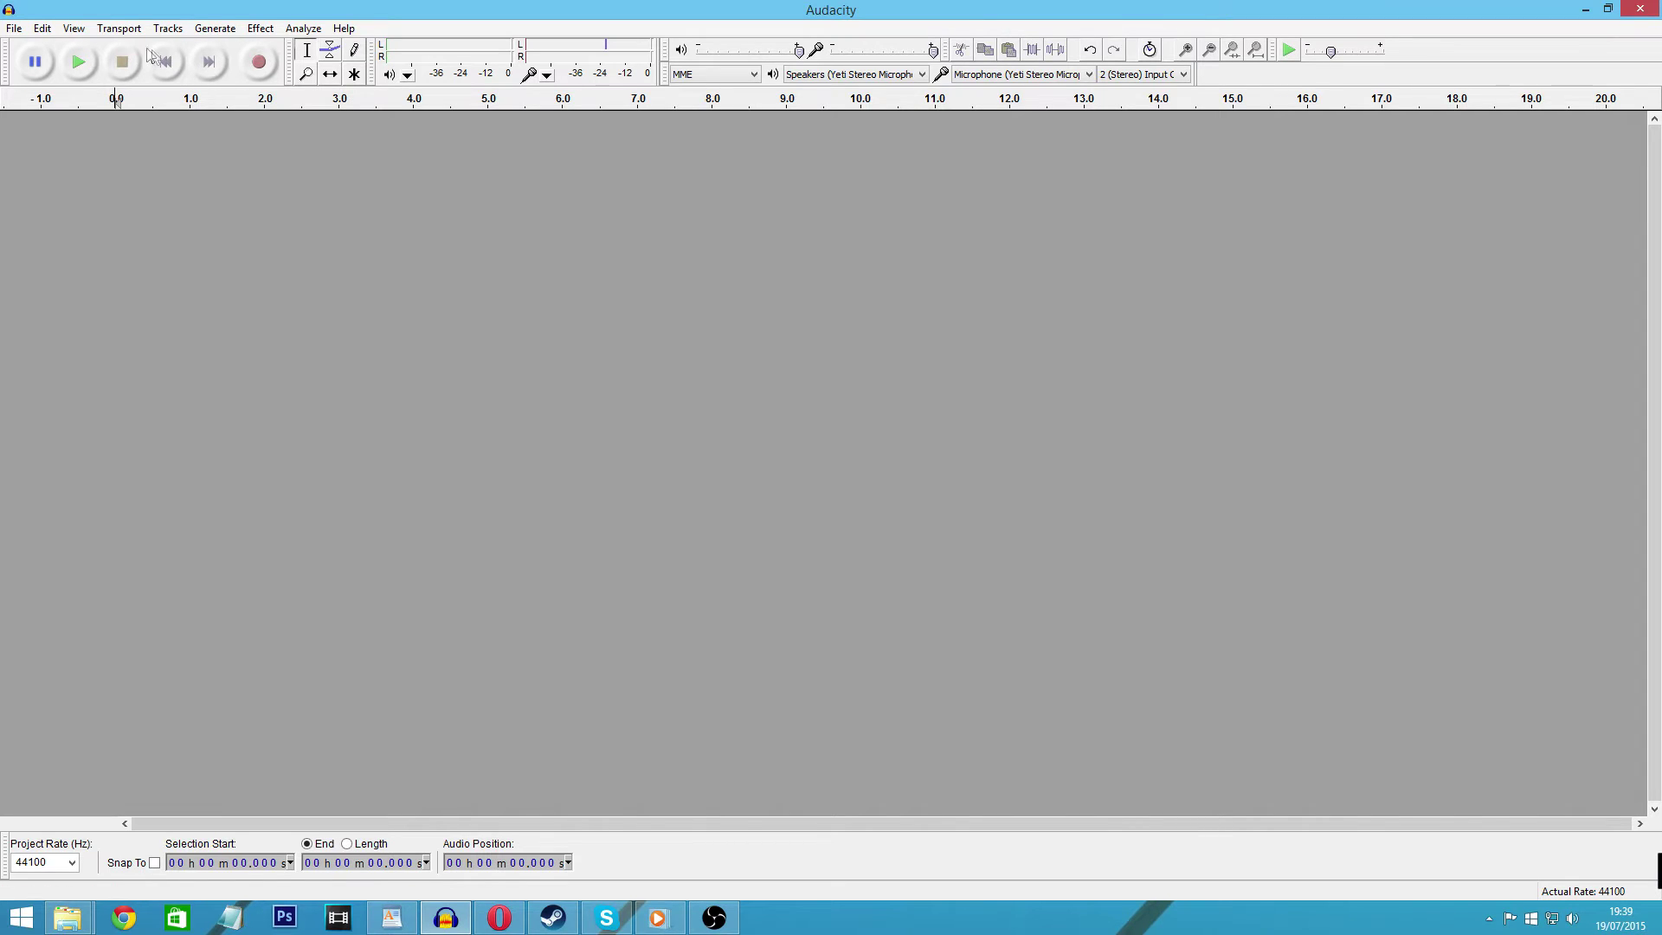
{"action": "left_click", "coordinate": [259, 65]}
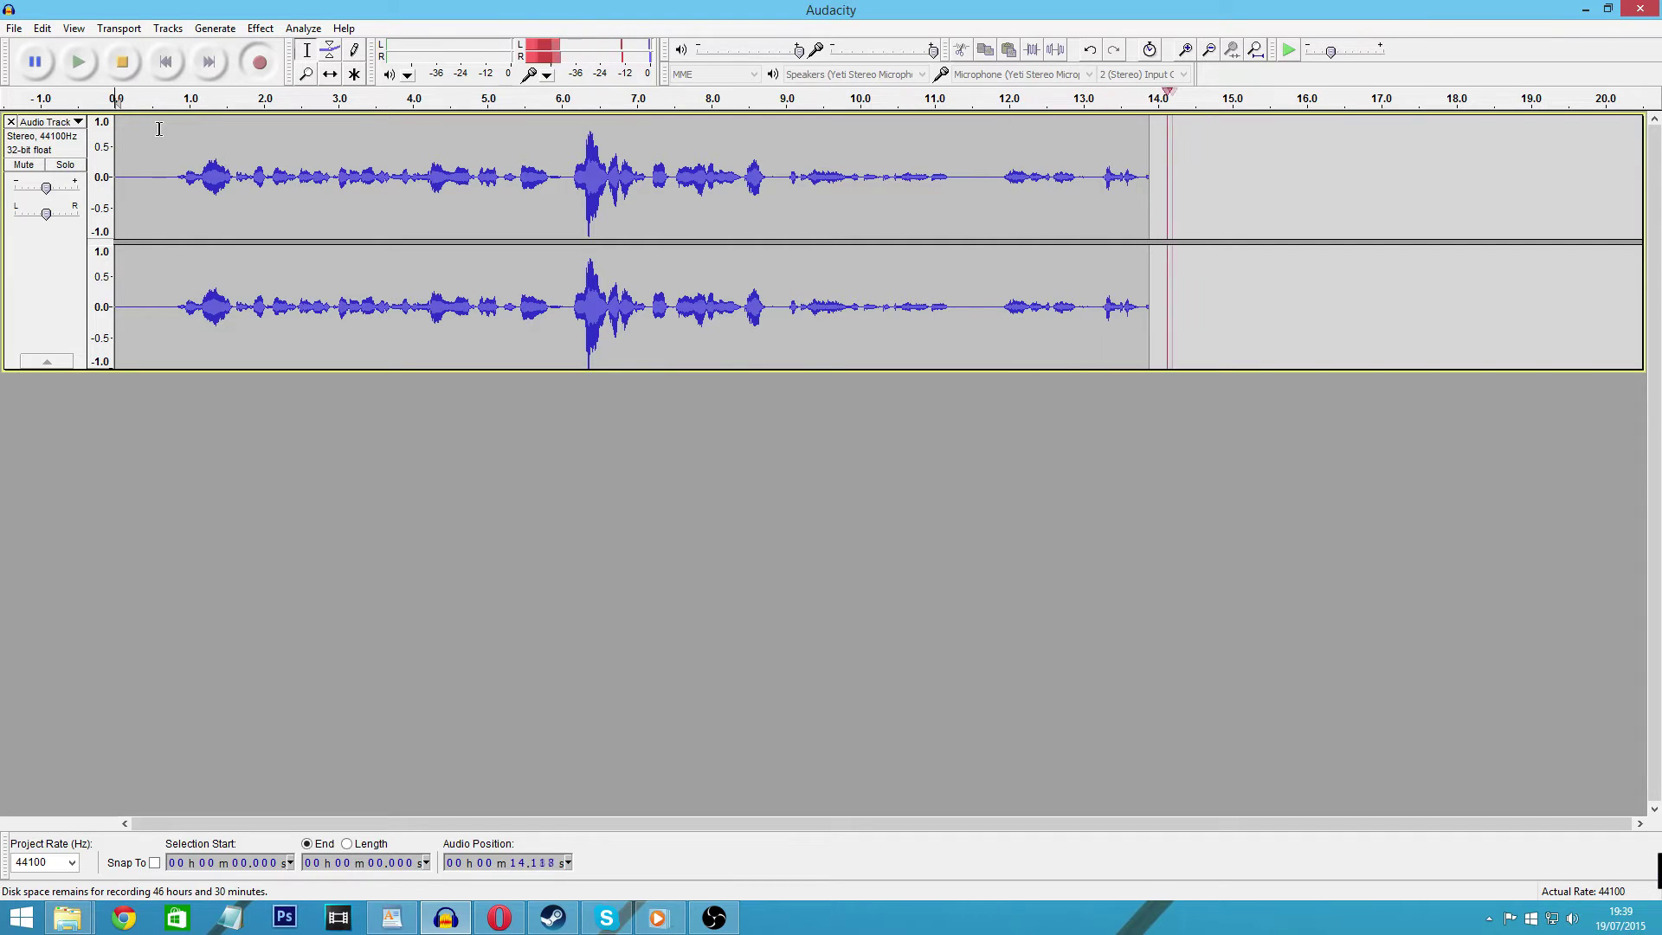
{"action": "left_click", "coordinate": [119, 76]}
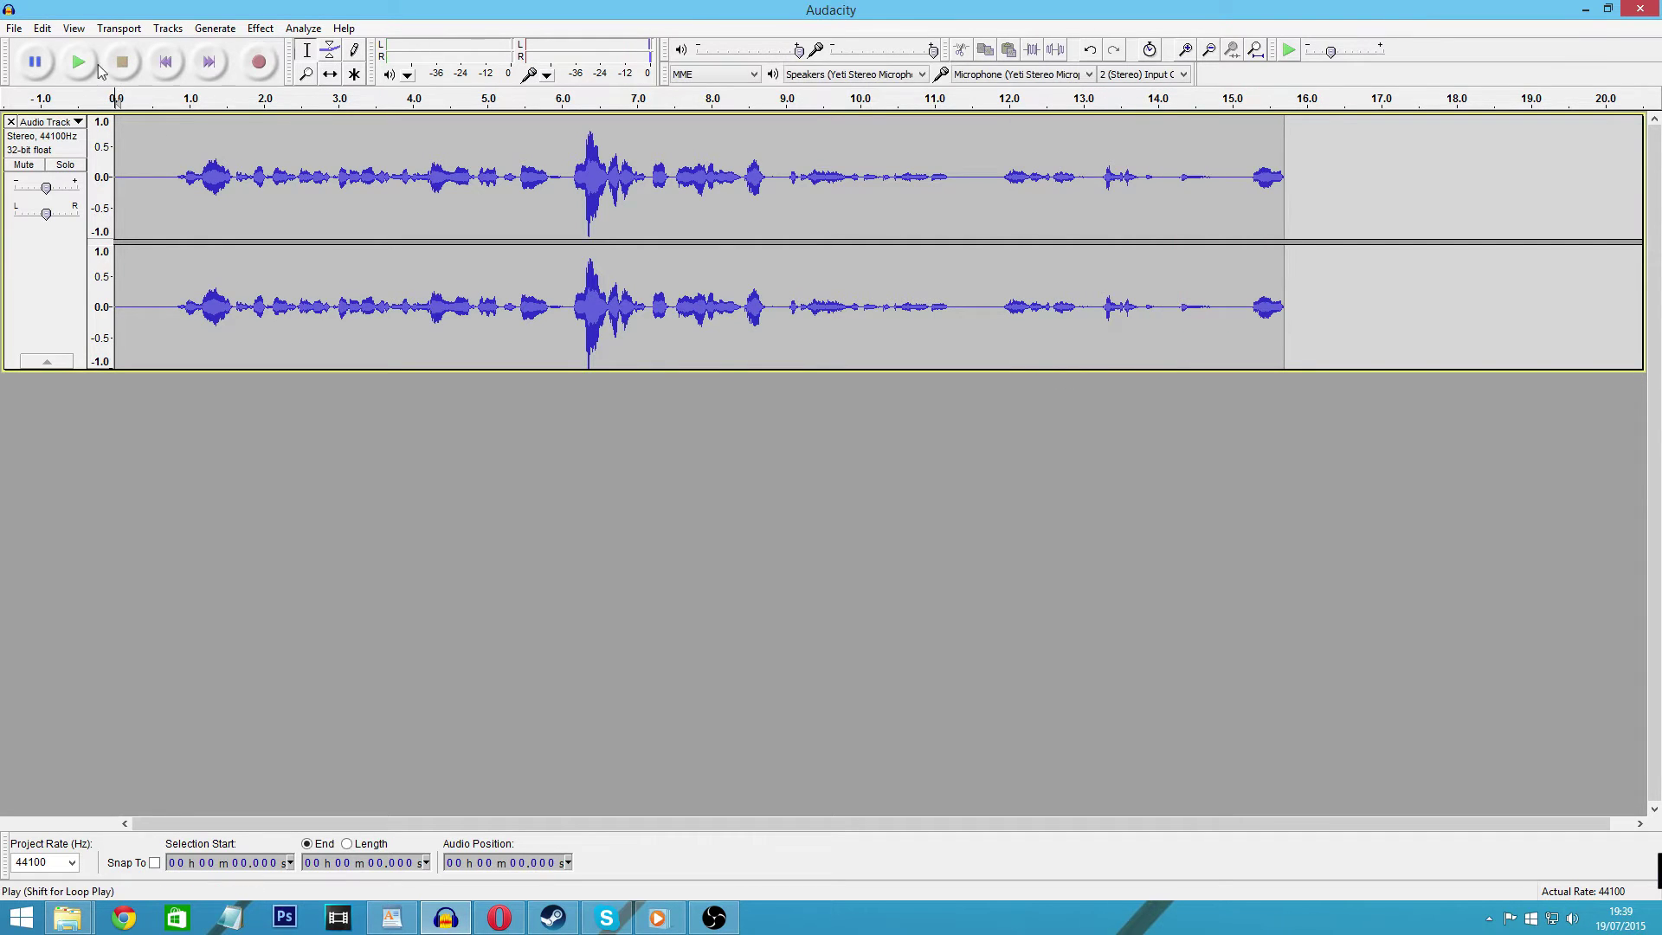
Play back the recording, try pausing and stopping it, and try skipping to its end and start
{"action": "left_click", "coordinate": [85, 62]}
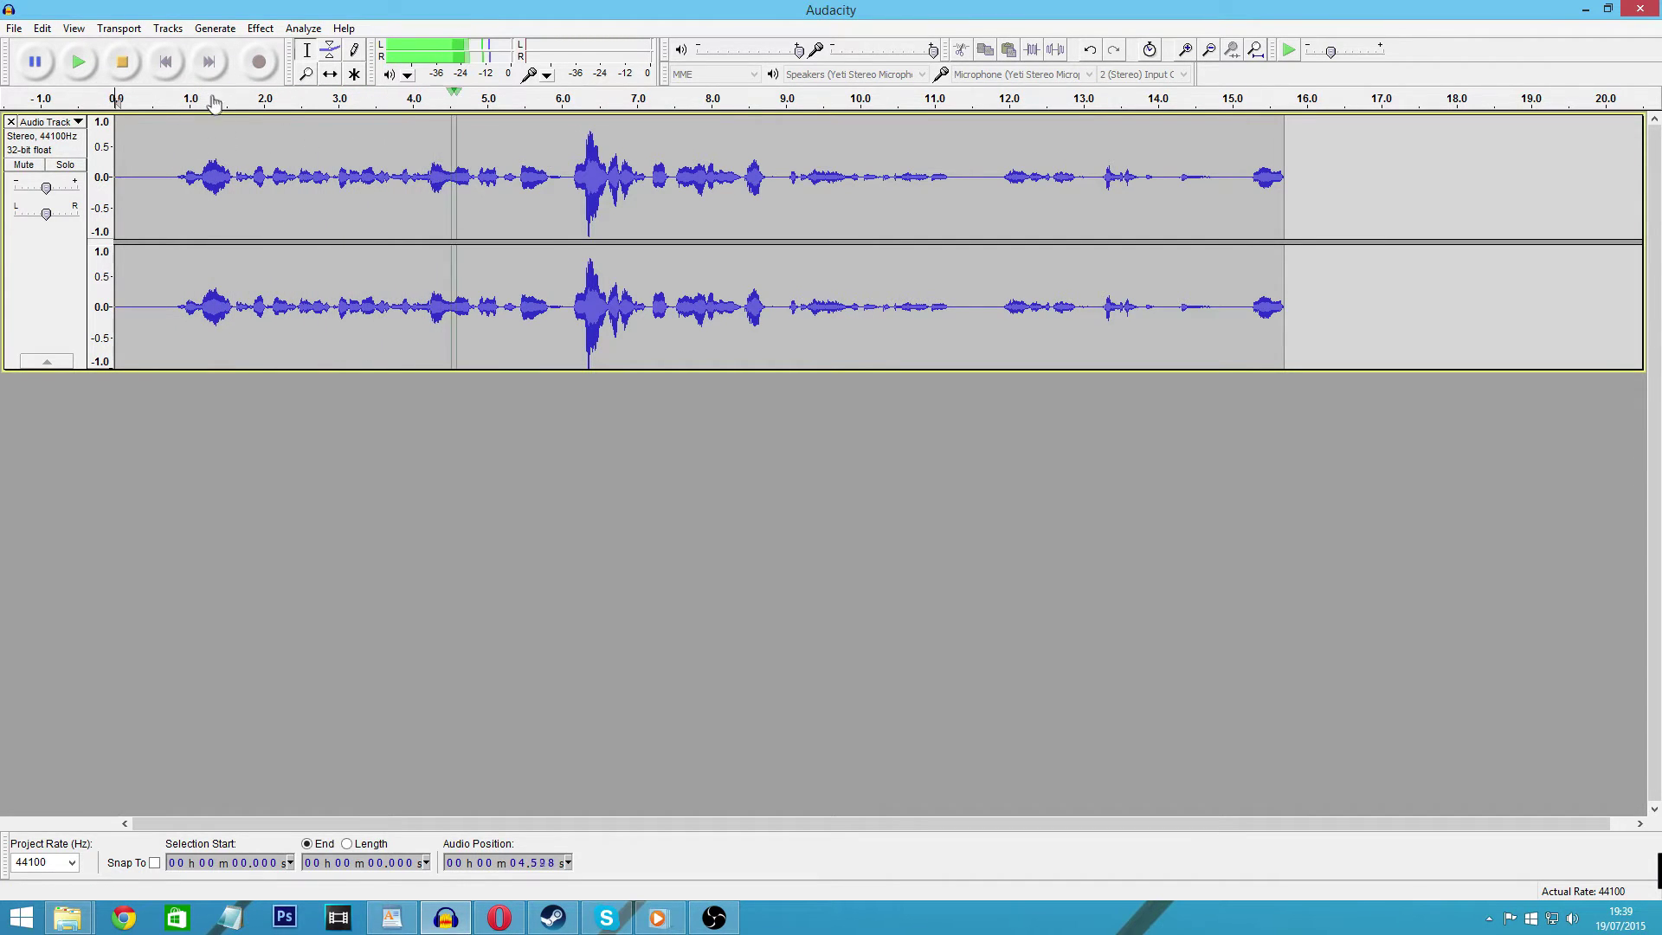
{"action": "left_click", "coordinate": [130, 63]}
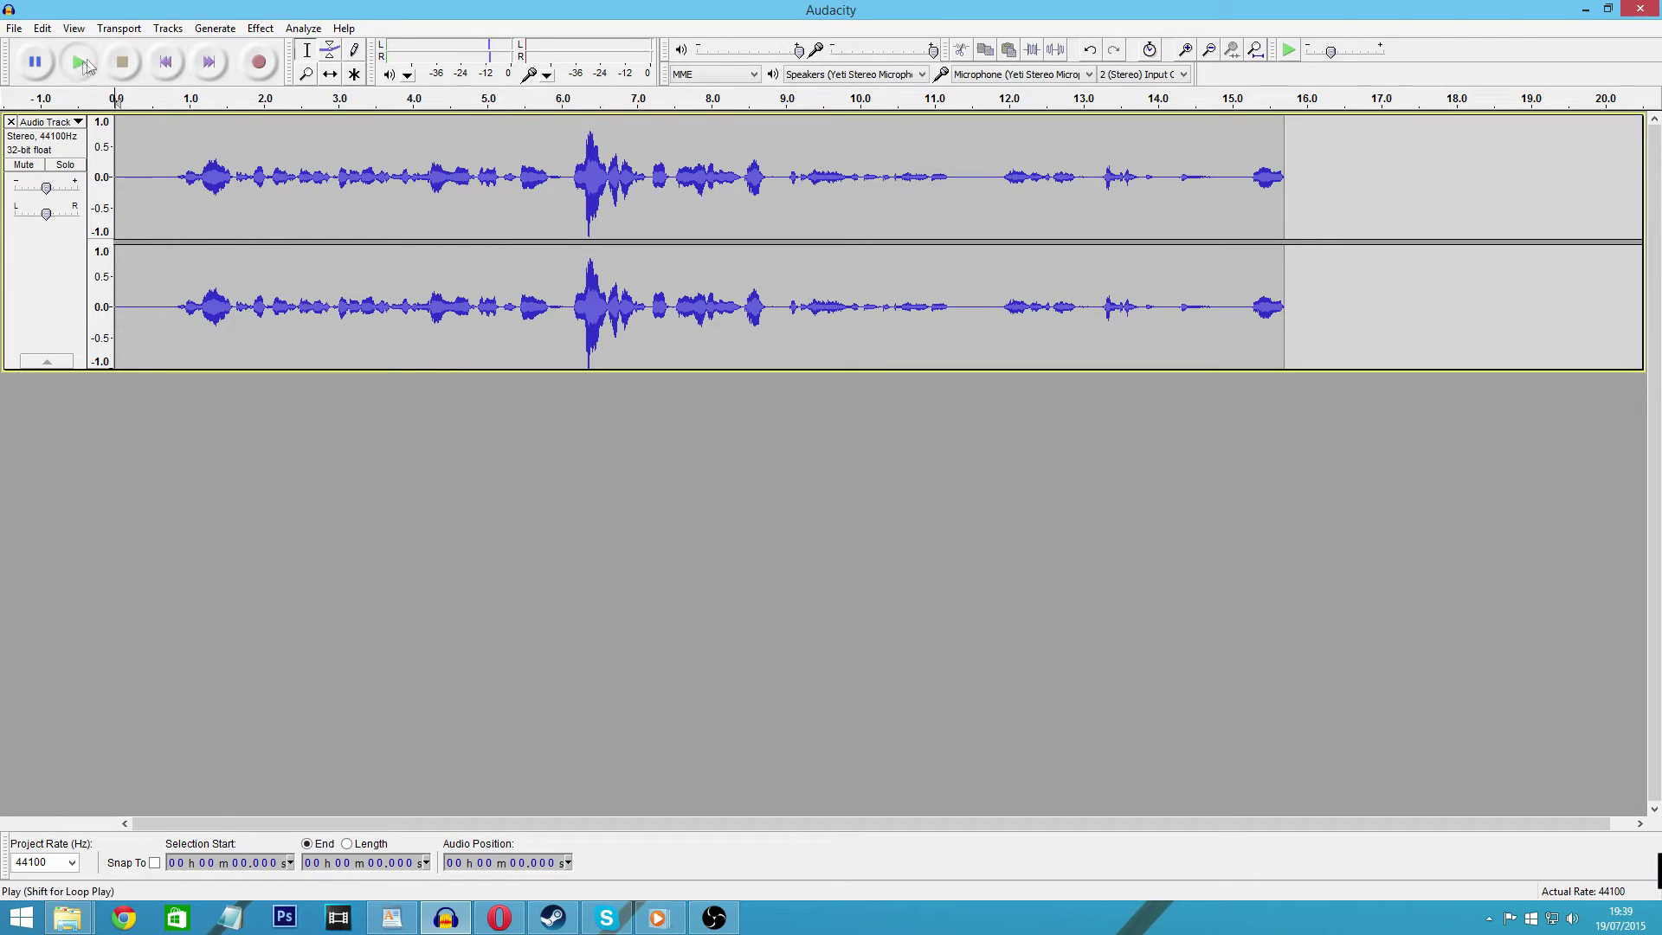
{"action": "left_click", "coordinate": [77, 63]}
{"action": "left_click", "coordinate": [37, 63]}
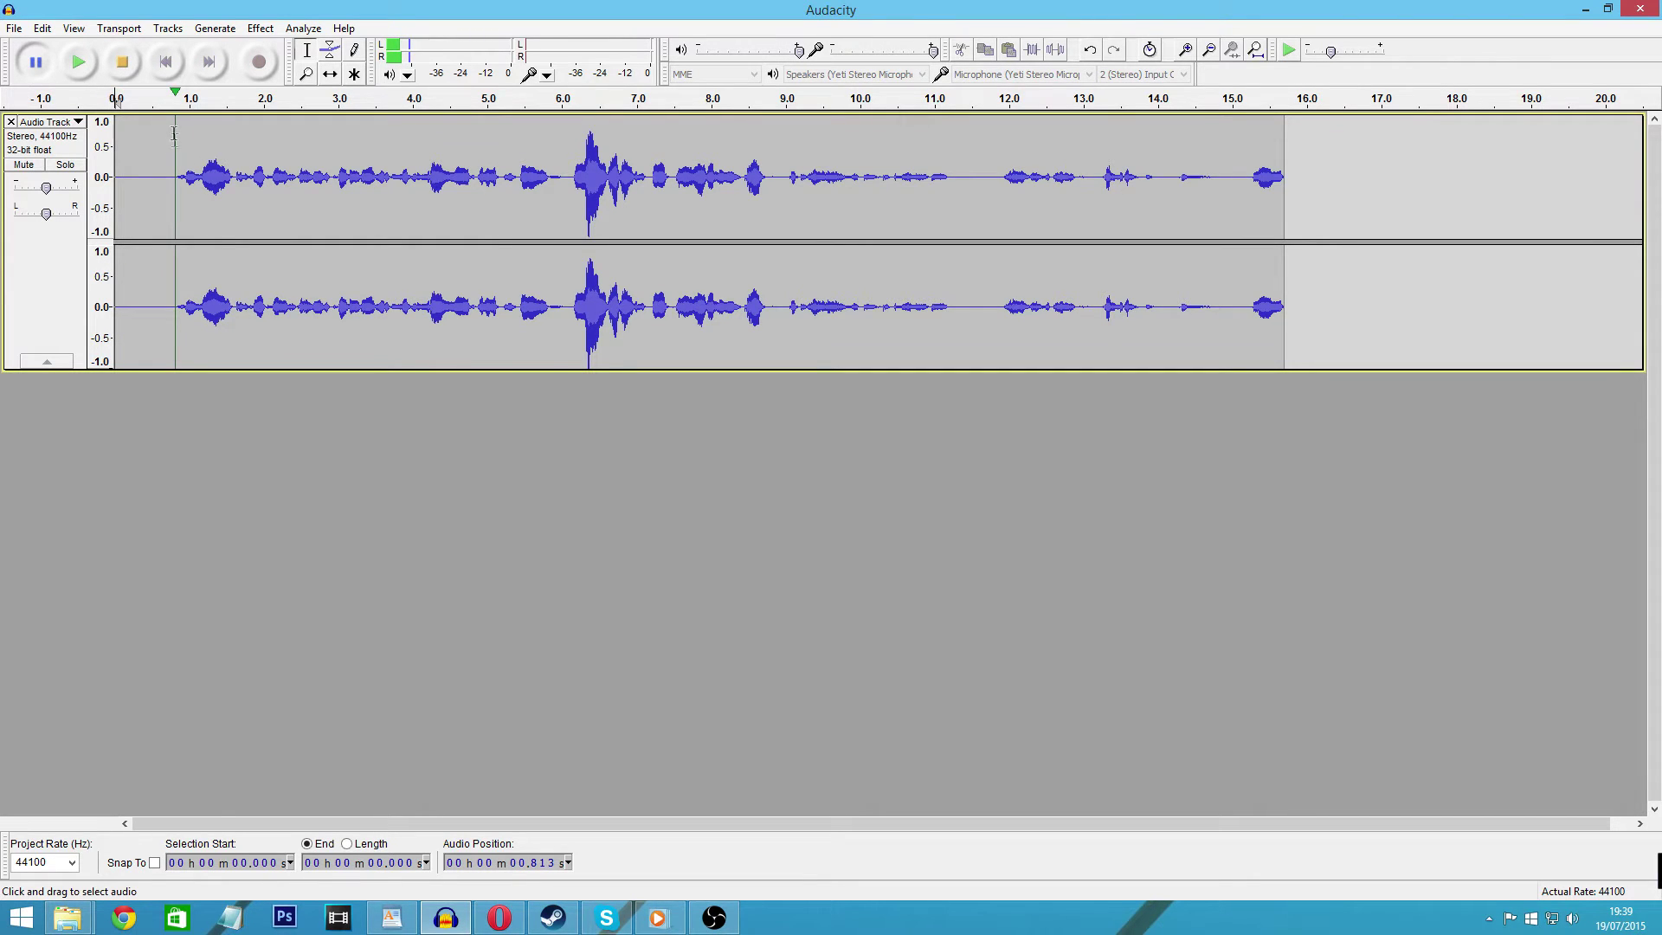
{"action": "left_click", "coordinate": [123, 69]}
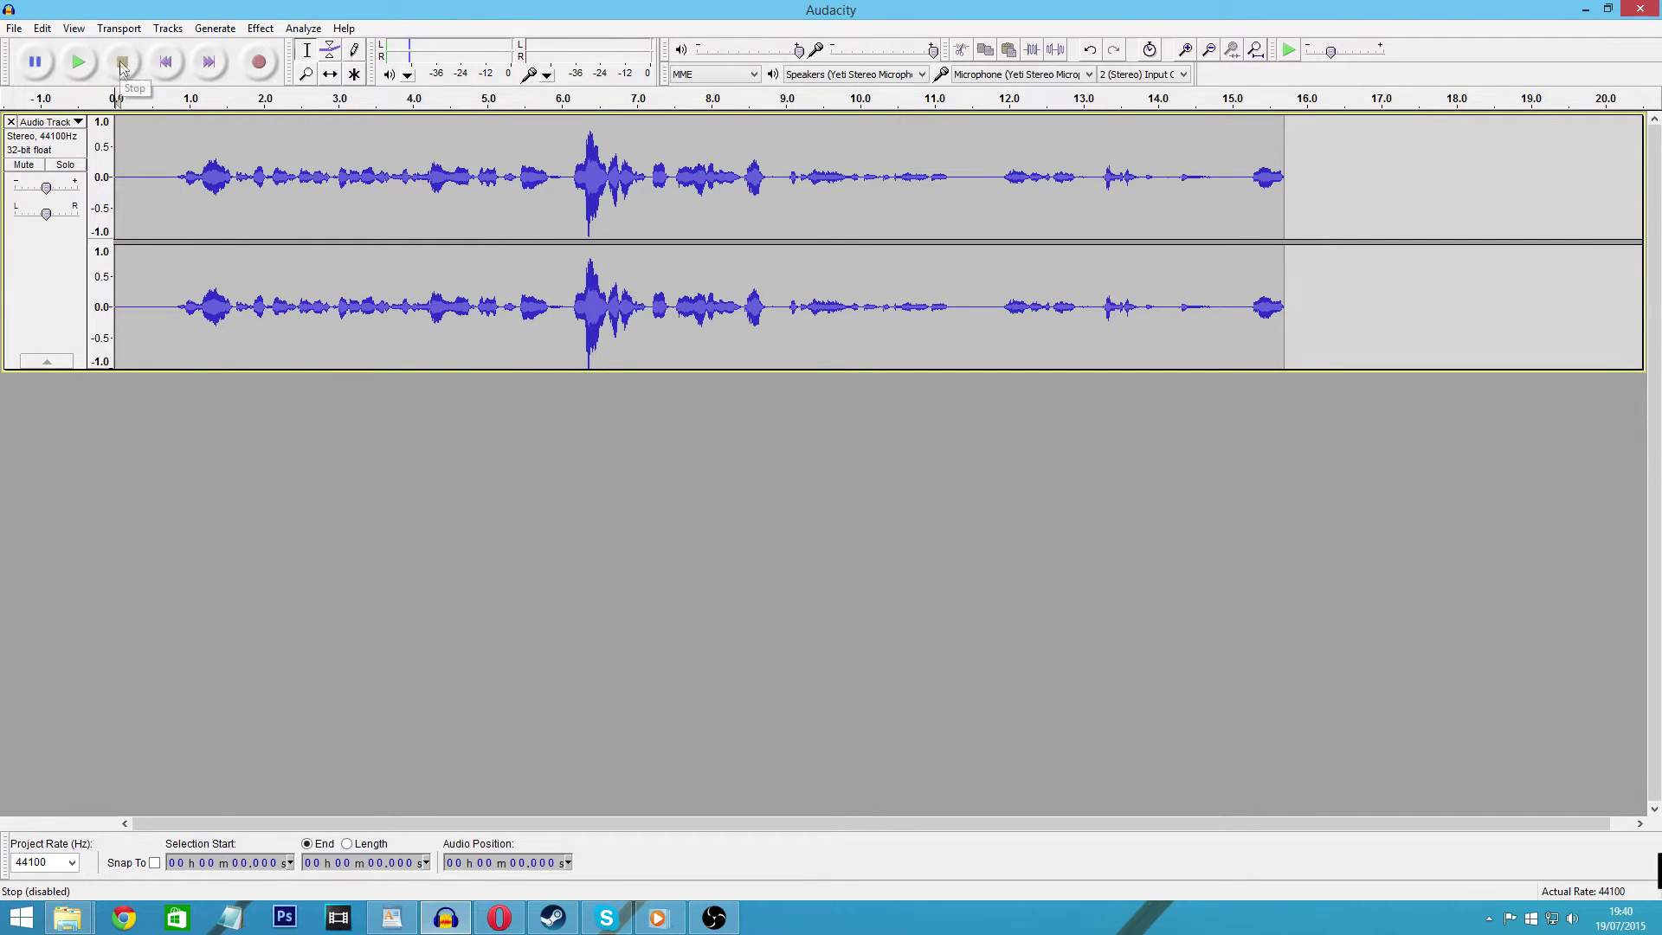
{"action": "left_click", "coordinate": [204, 63]}
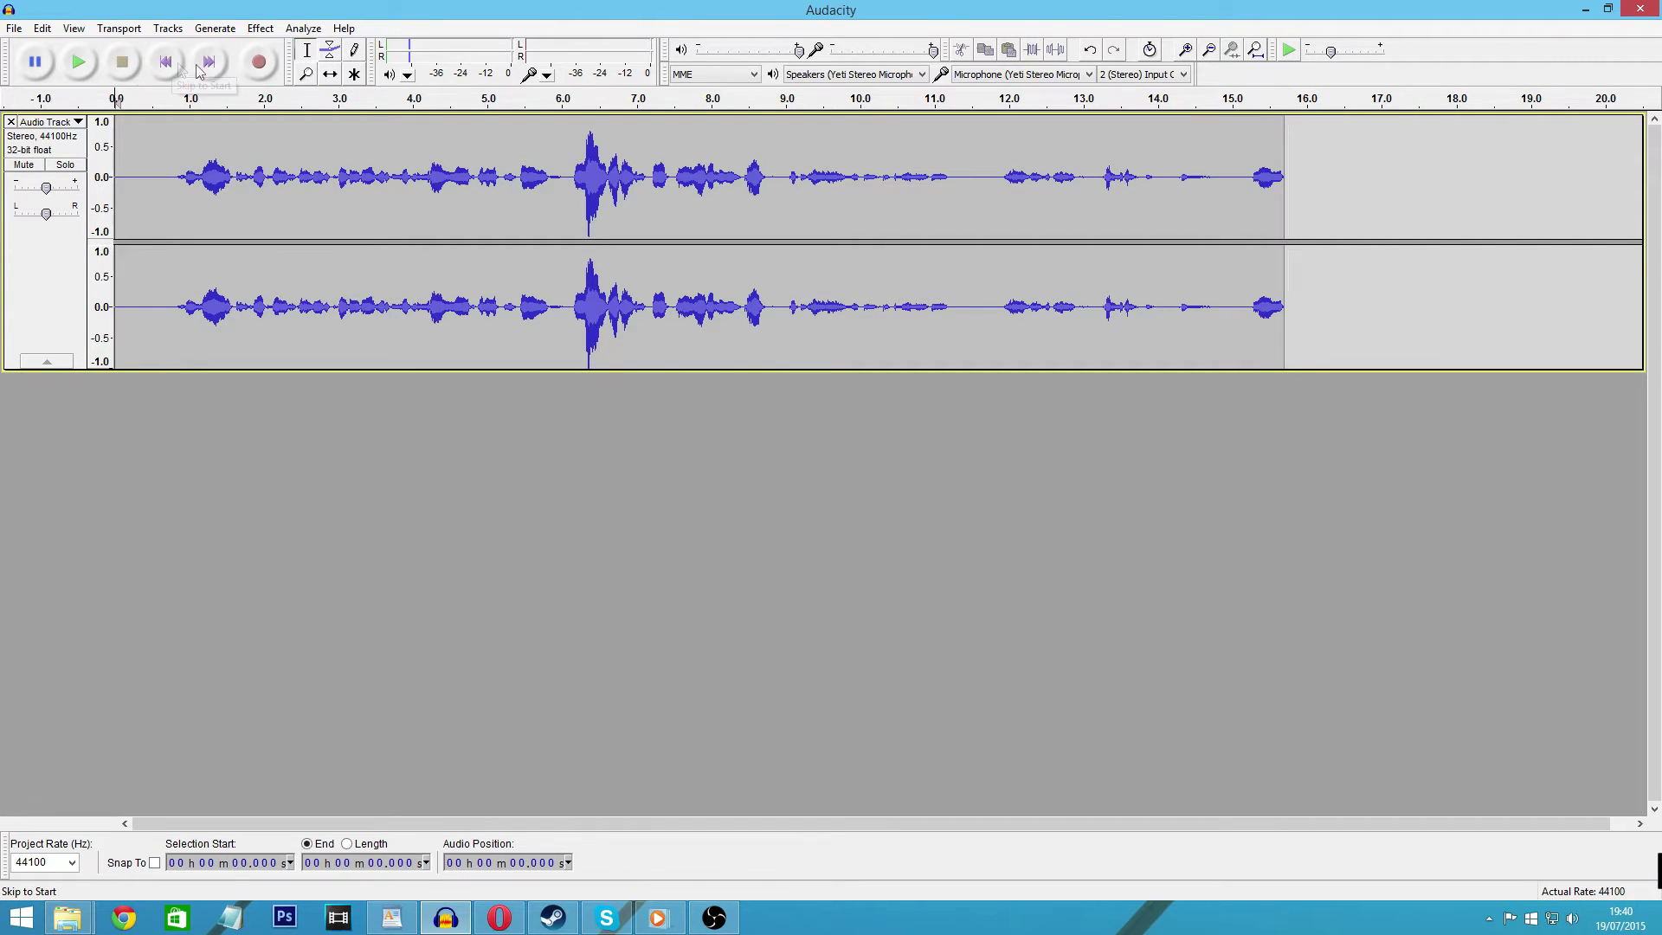
{"action": "left_click", "coordinate": [173, 68]}
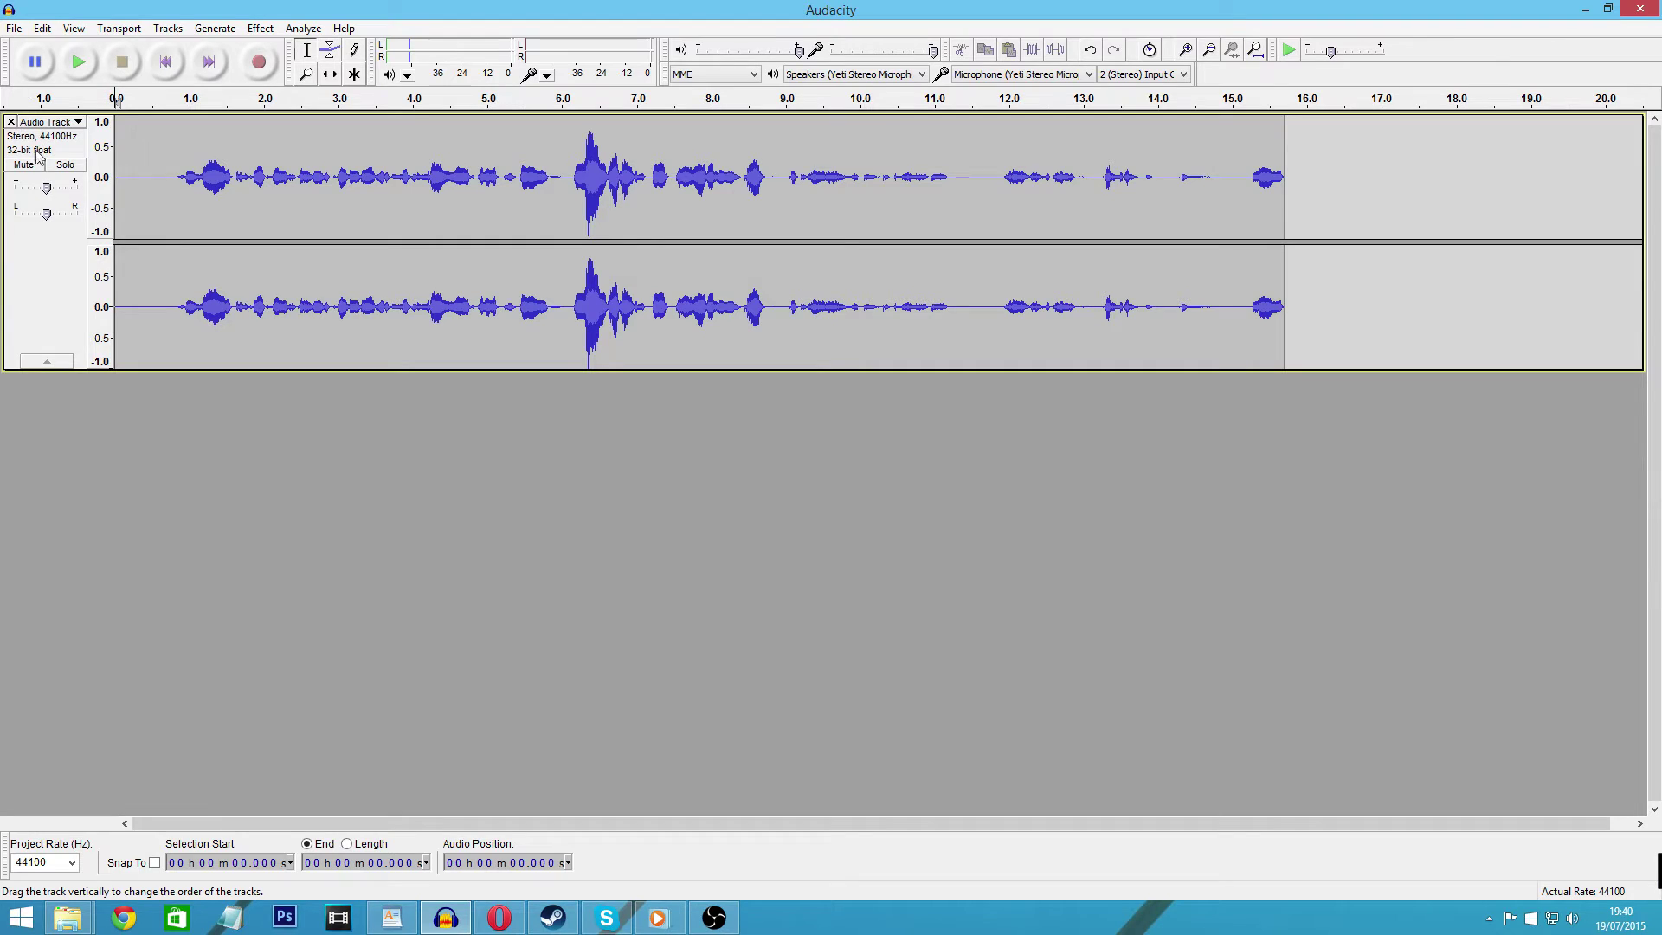
Duplicate the recorded track, pan the copy fully left and try panning the original fully right
{"action": "left_click_drag", "start_coordinate": [48, 192], "coordinate": [53, 240]}
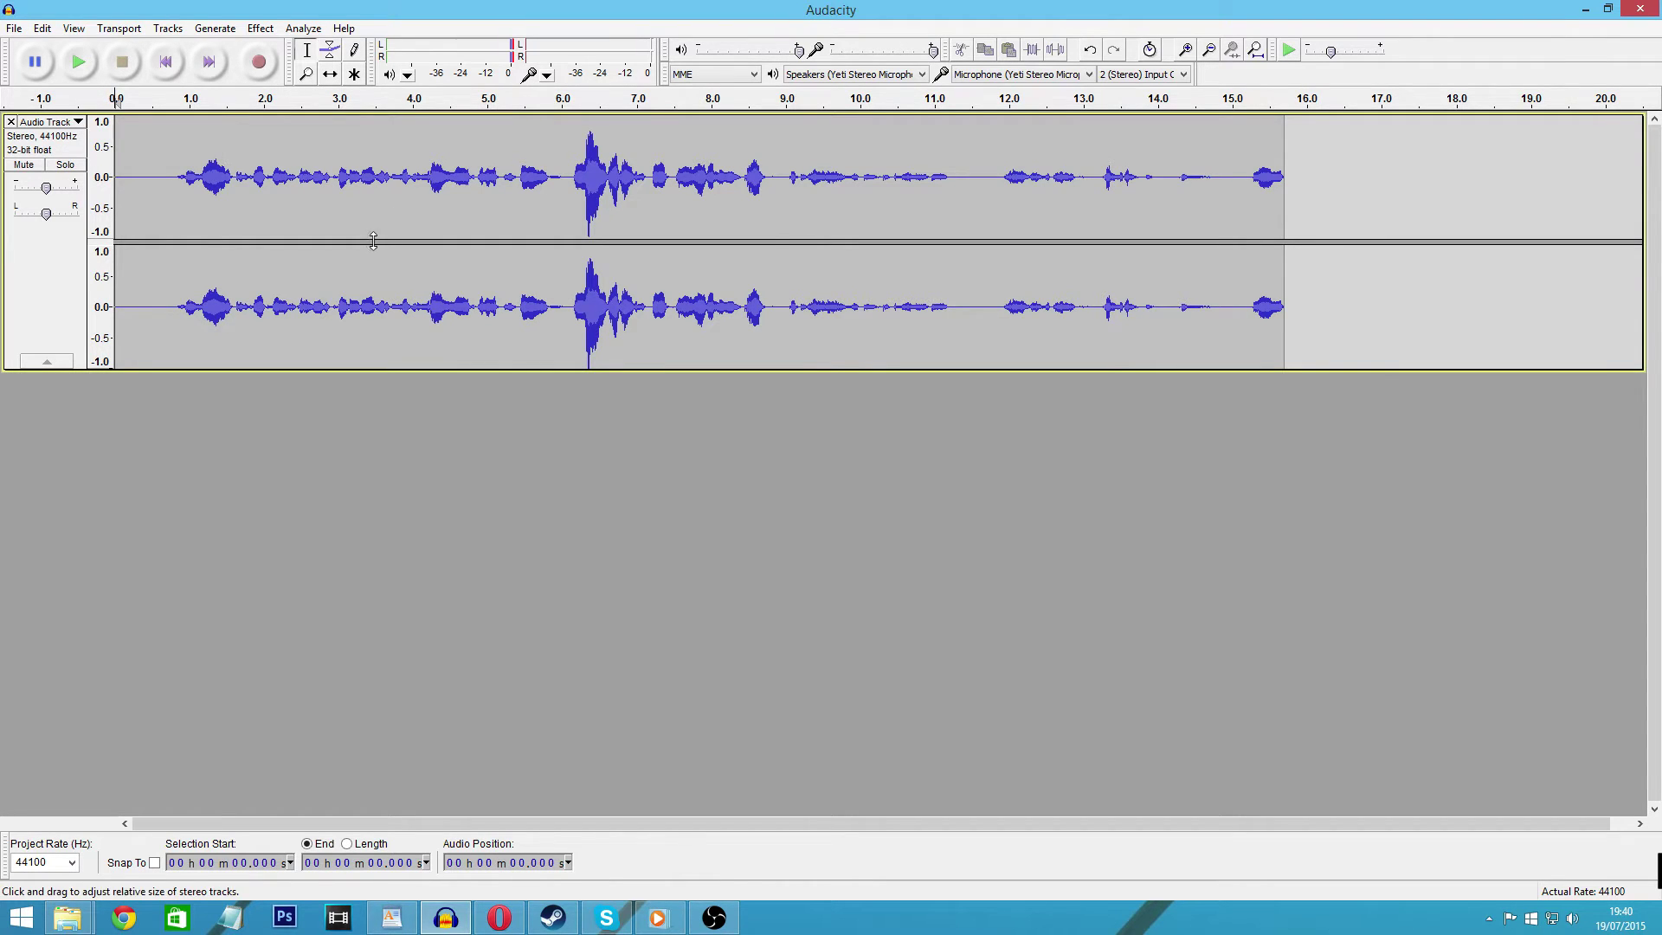
{"action": "left_click", "coordinate": [48, 289]}
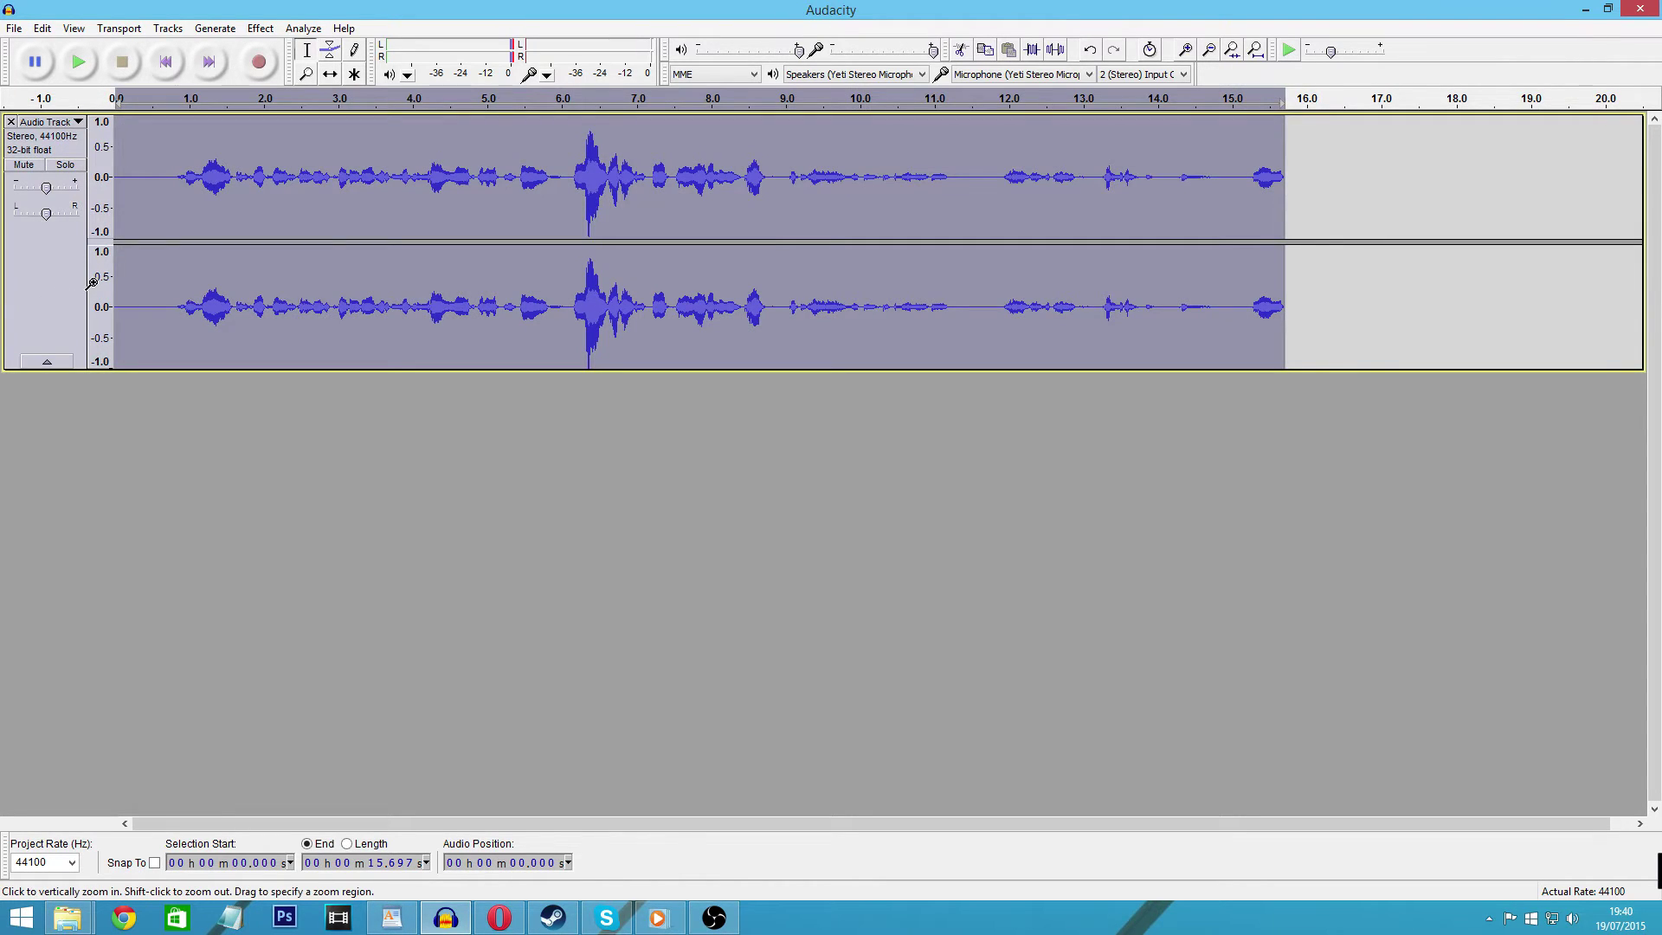
{"action": "key", "text": "ctrl+d"}
{"action": "left_click", "coordinate": [165, 393]}
{"action": "left_click_drag", "start_coordinate": [49, 451], "coordinate": [14, 472]}
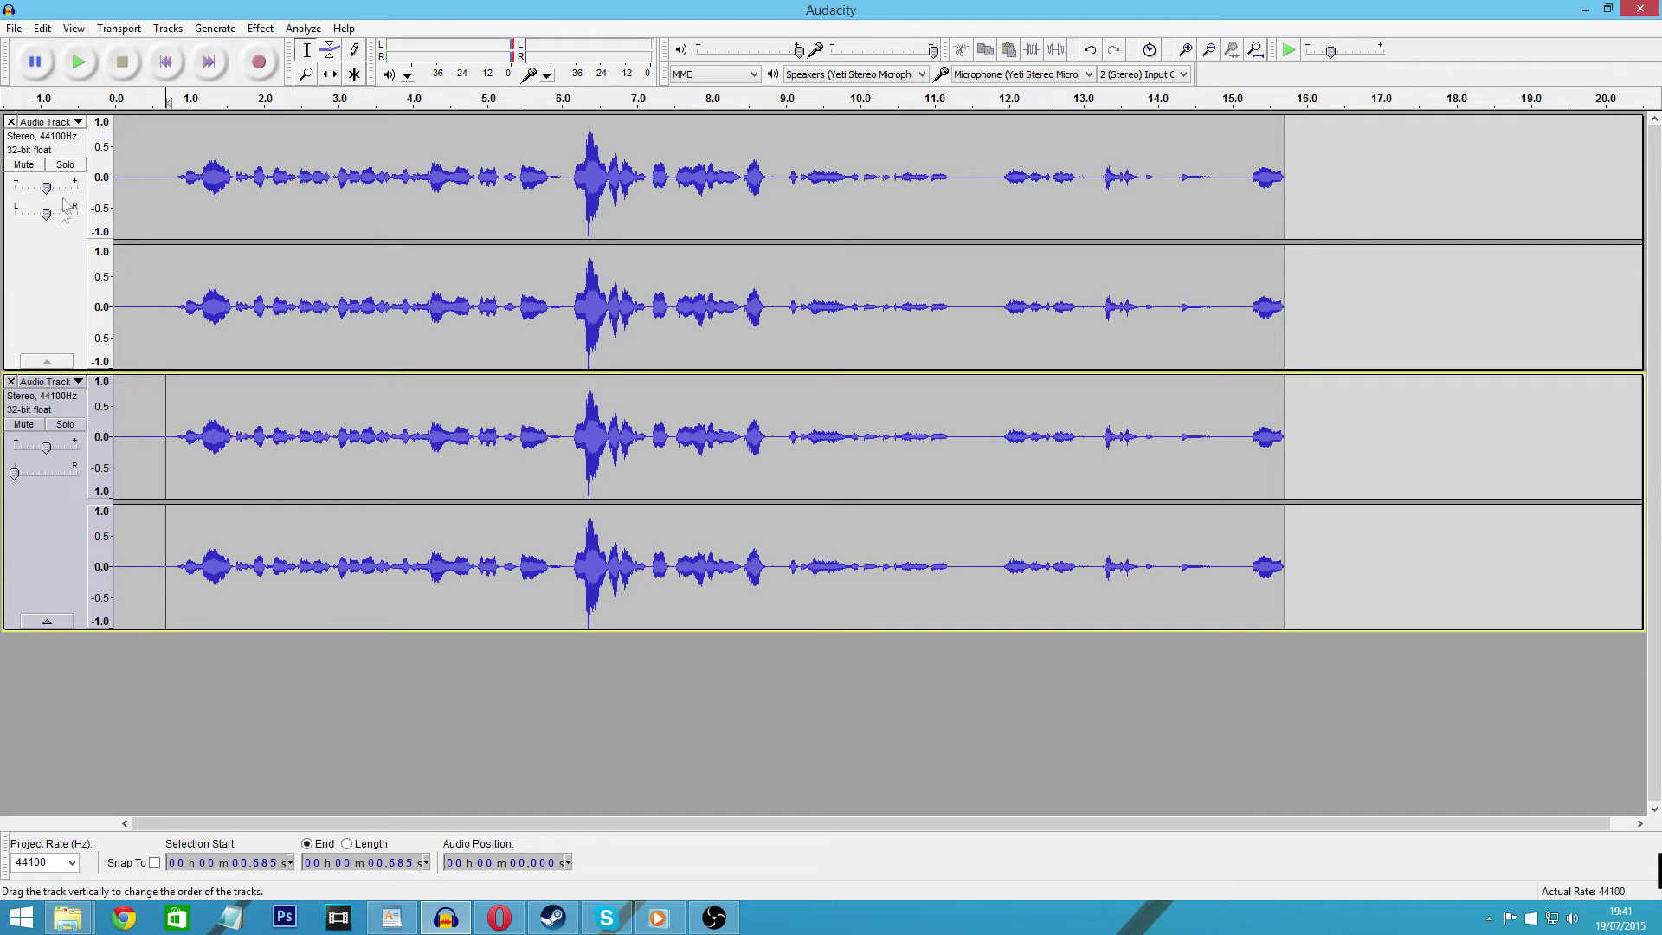
{"action": "left_click_drag", "start_coordinate": [46, 213], "coordinate": [77, 213]}
{"action": "left_click_drag", "start_coordinate": [76, 216], "coordinate": [46, 213]}
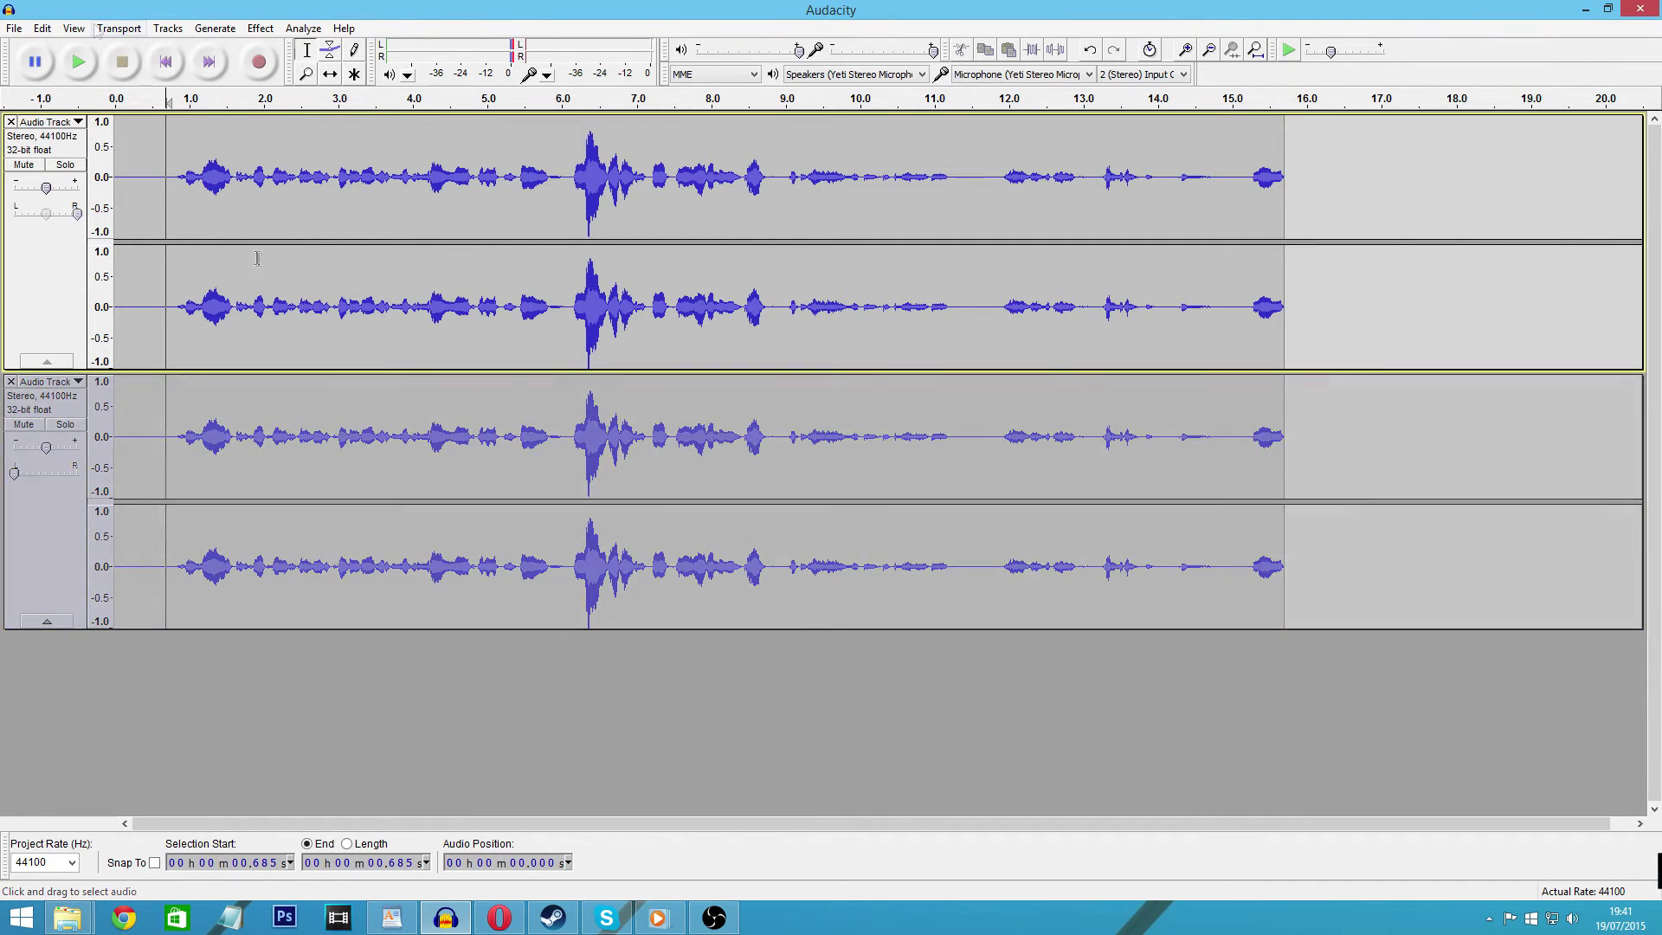
Capture a Noise Removal profile from the silent opening of the track, about 0.77 seconds long
{"action": "left_click_drag", "start_coordinate": [175, 155], "coordinate": [109, 155]}
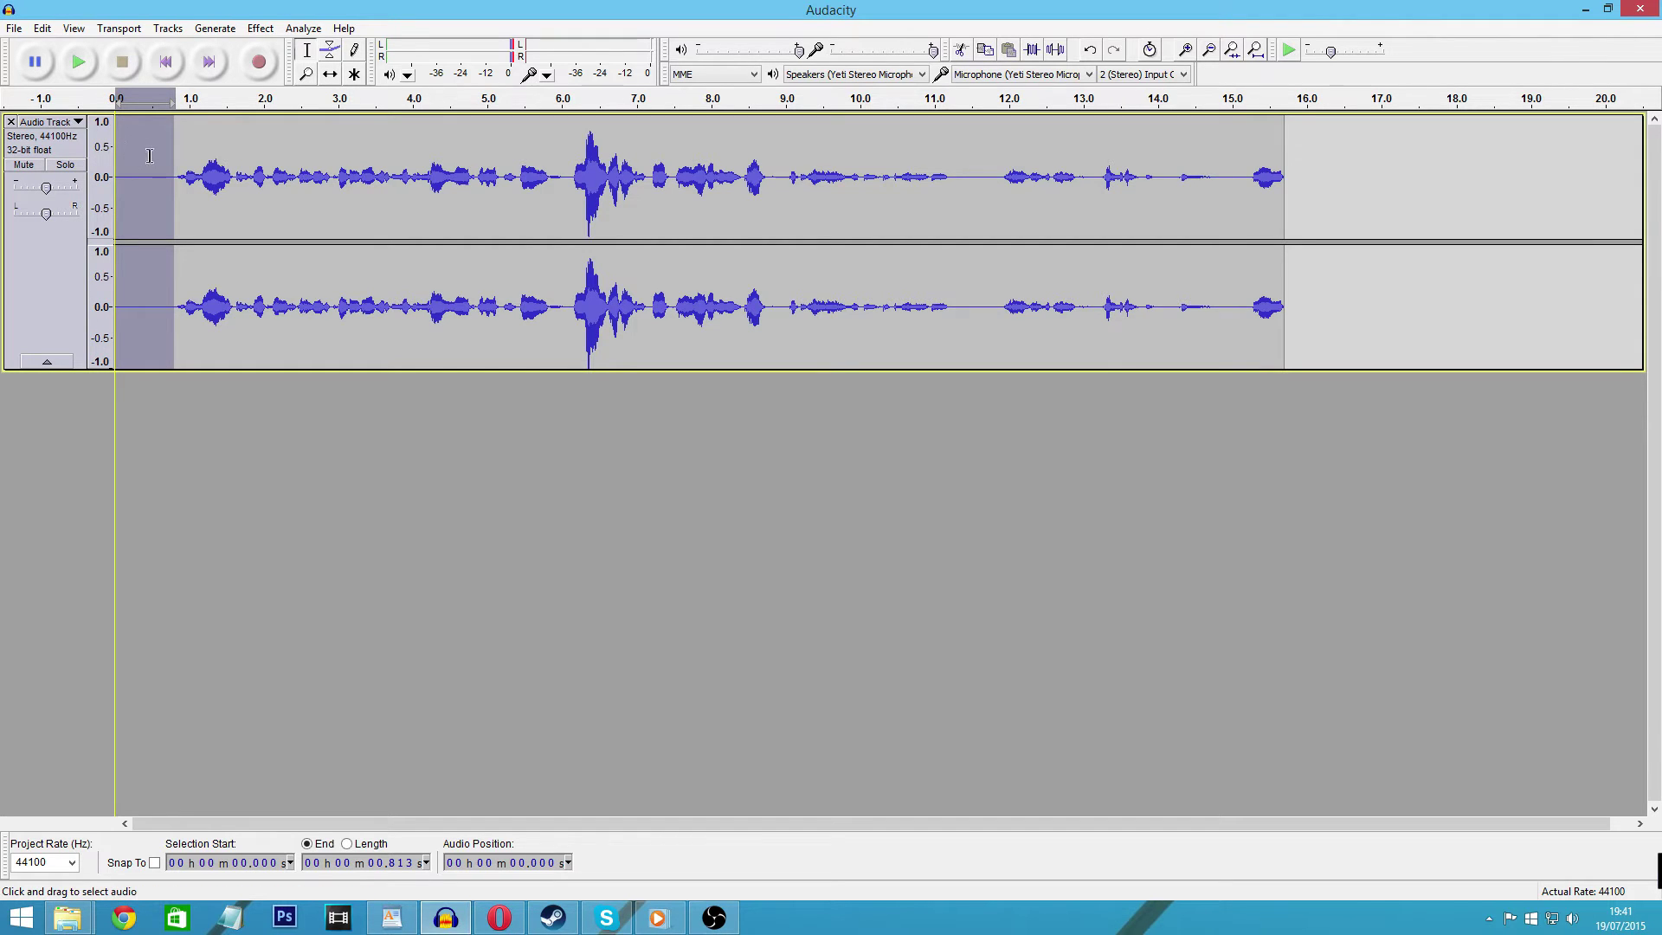
{"action": "scroll", "coordinate": [263, 196], "scroll_direction": "up", "scroll_amount": 1}
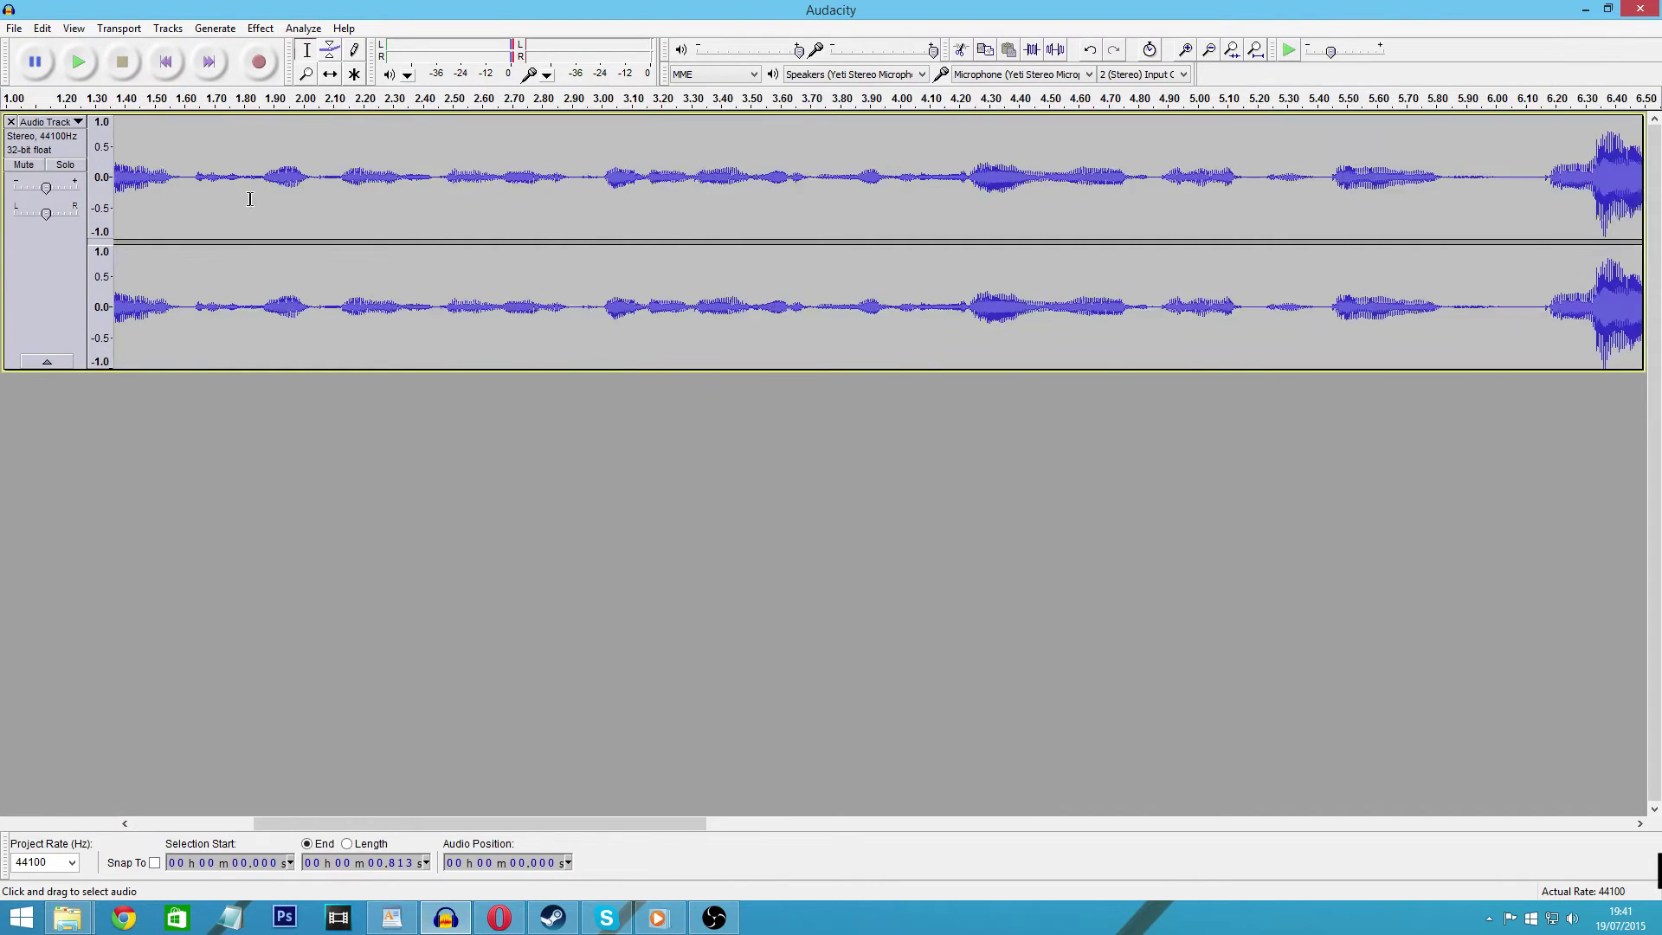
{"action": "scroll", "coordinate": [216, 196], "scroll_direction": "left", "scroll_amount": 1}
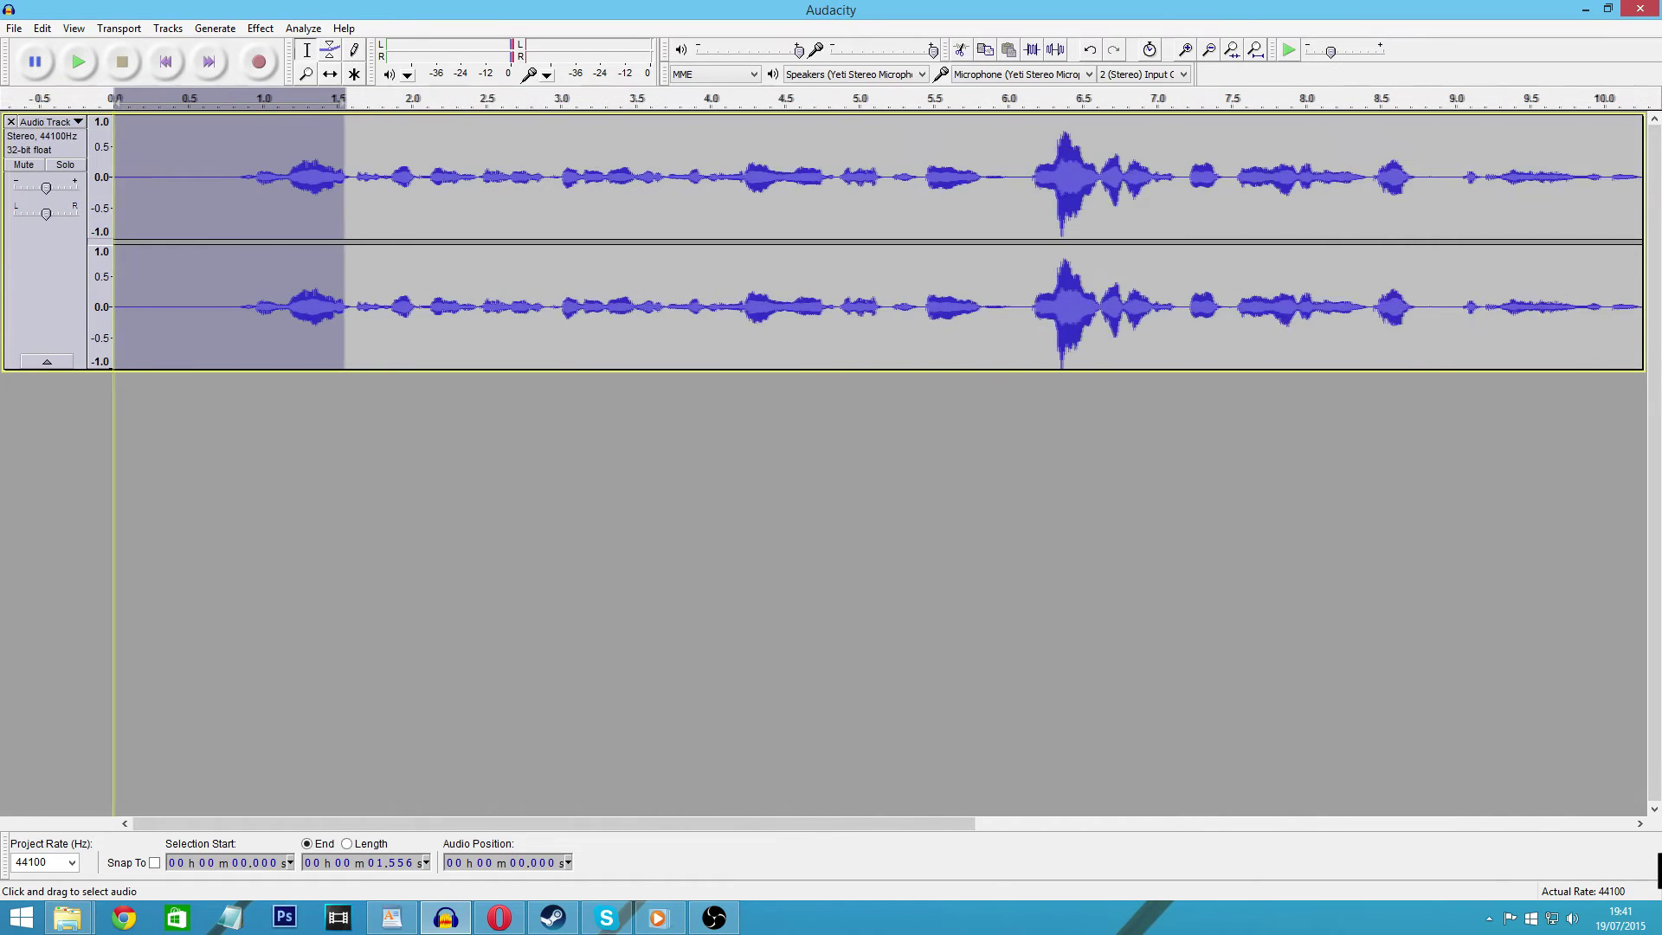
{"action": "left_click", "coordinate": [241, 189]}
{"action": "left_click_drag", "start_coordinate": [251, 189], "coordinate": [114, 189]}
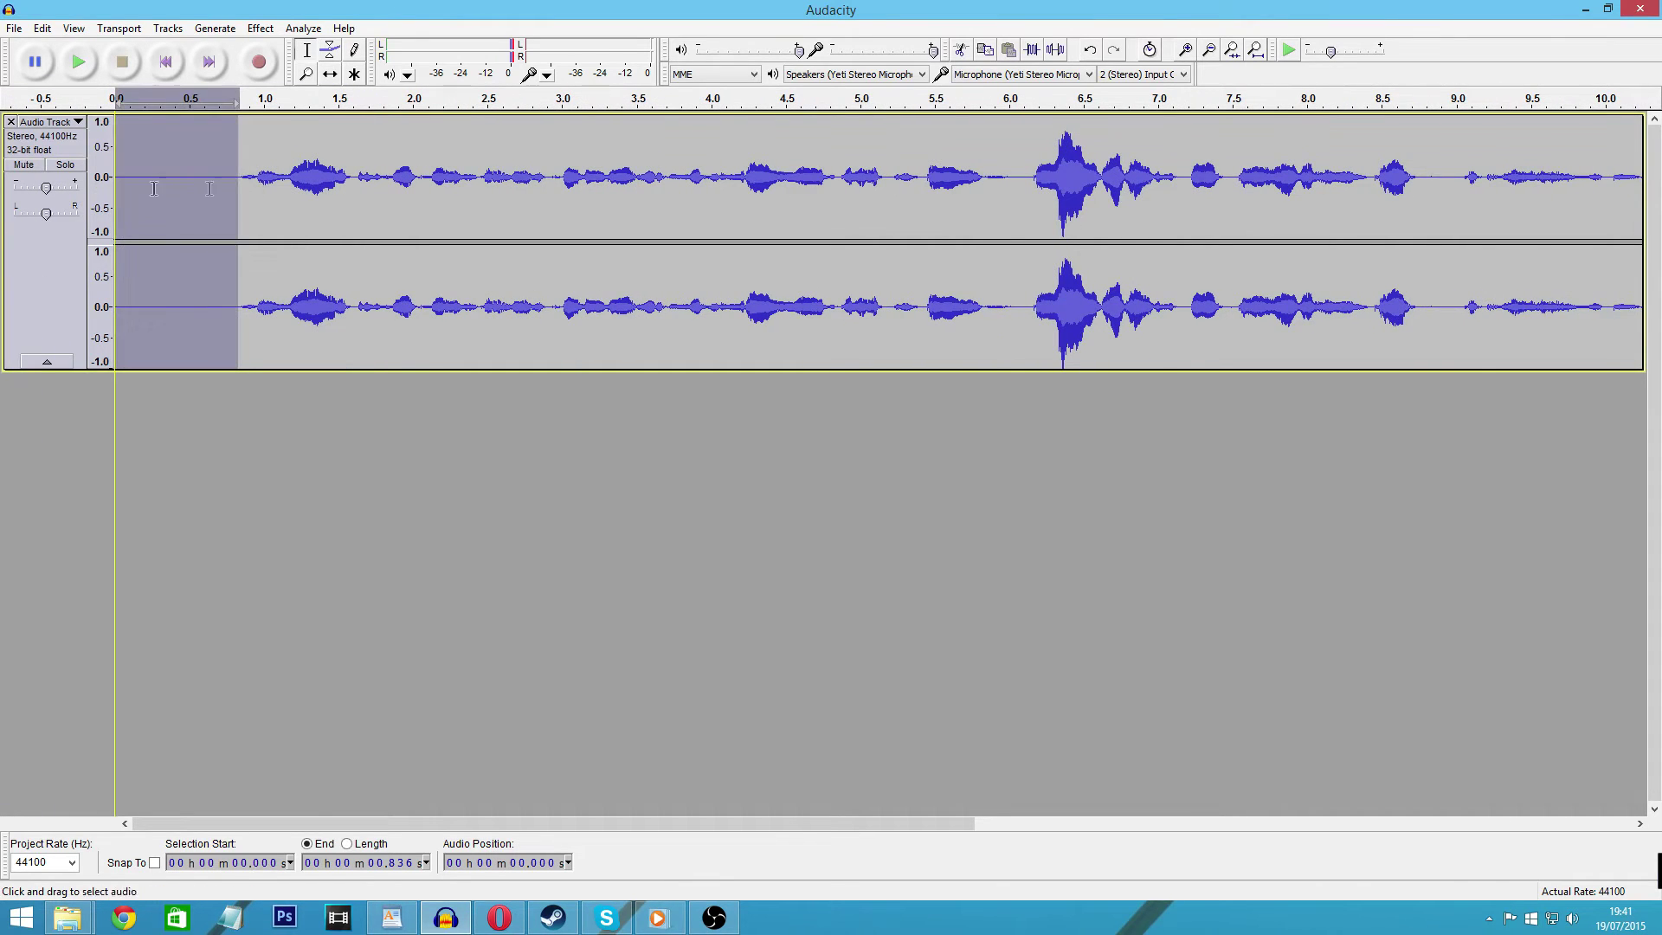
{"action": "scroll", "coordinate": [307, 213], "scroll_direction": "right", "scroll_amount": 3}
{"action": "scroll", "coordinate": [273, 213], "scroll_direction": "down", "scroll_amount": 2}
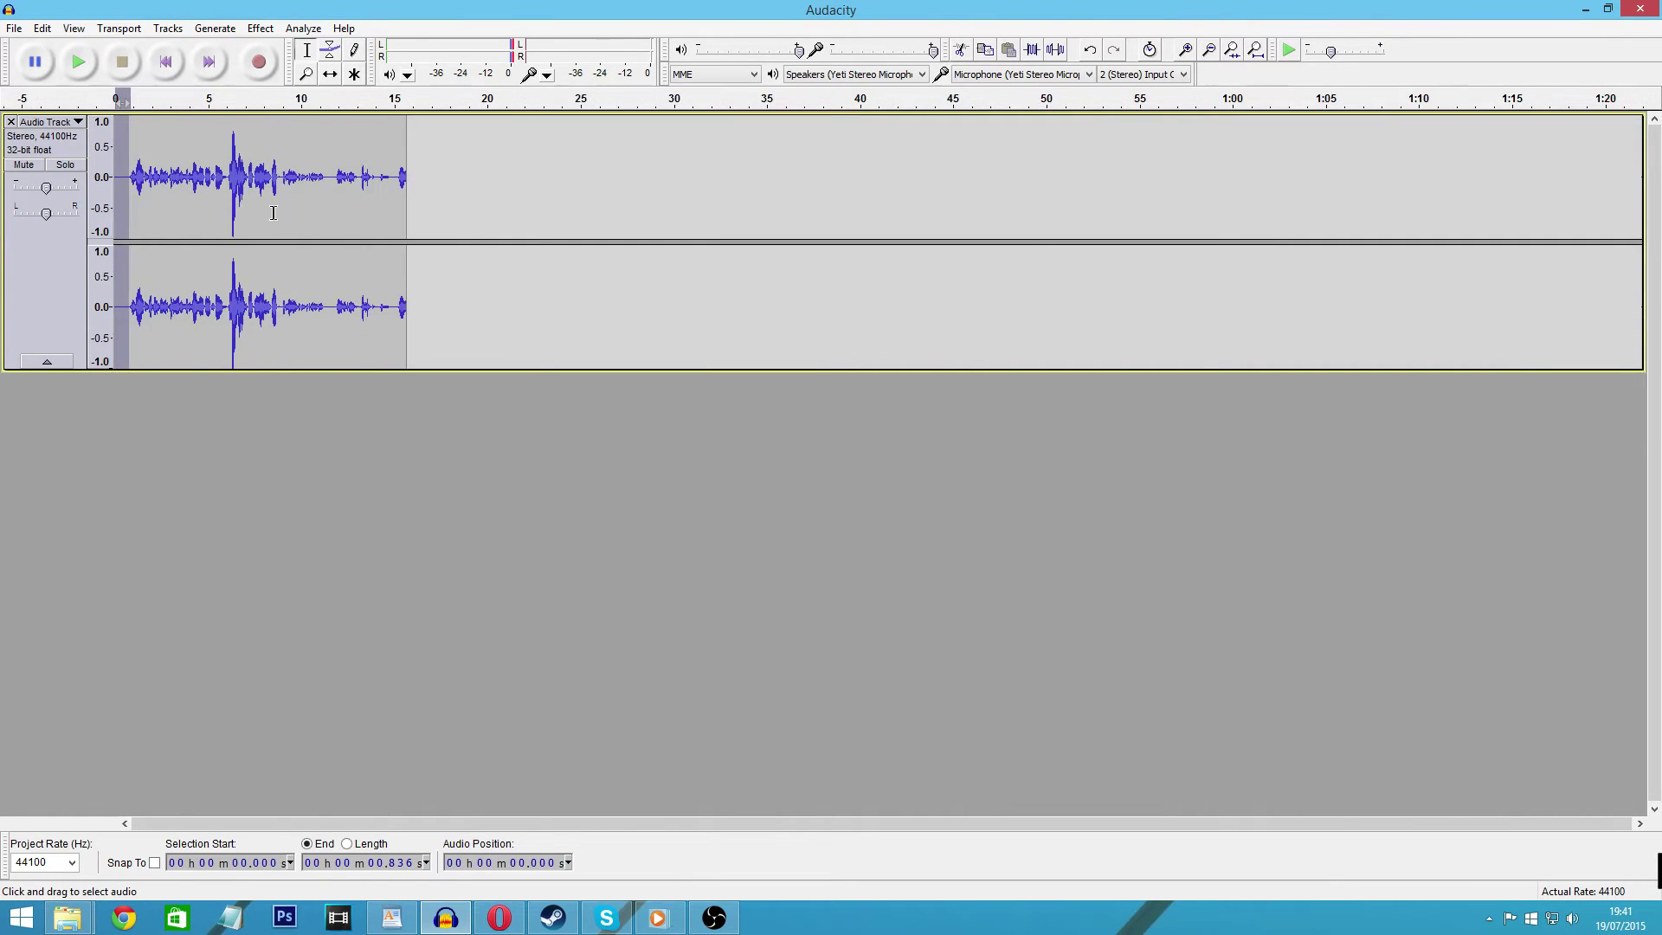
{"action": "left_click_drag", "start_coordinate": [278, 227], "coordinate": [94, 207]}
{"action": "left_click", "coordinate": [145, 203]}
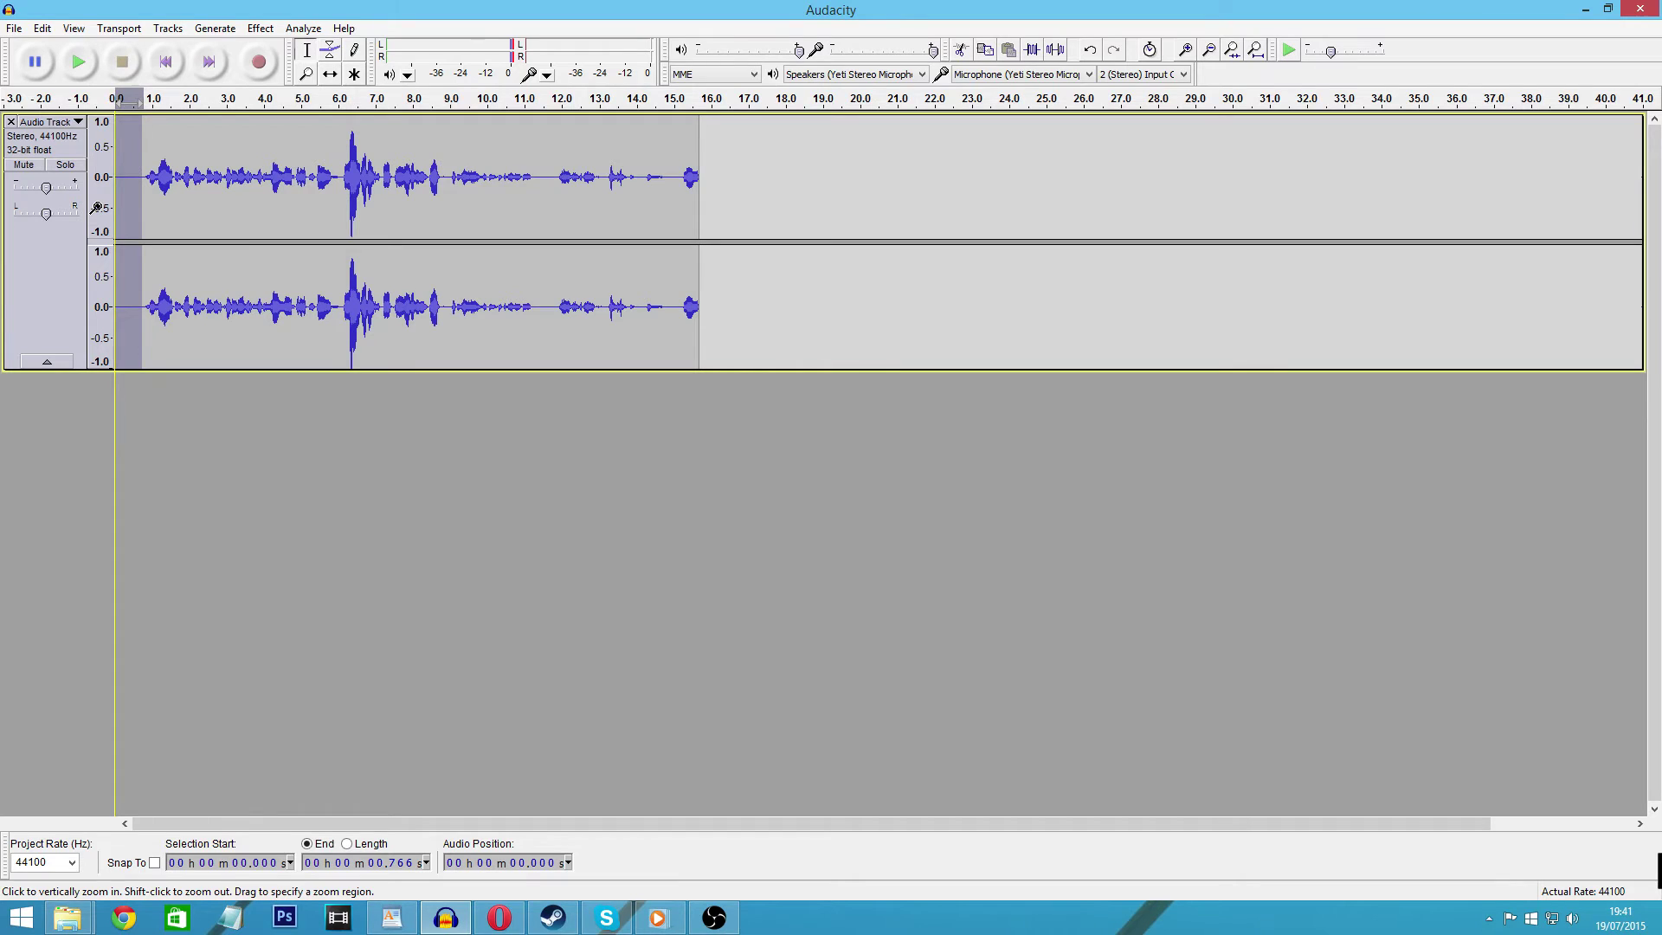
{"action": "left_click", "coordinate": [261, 28]}
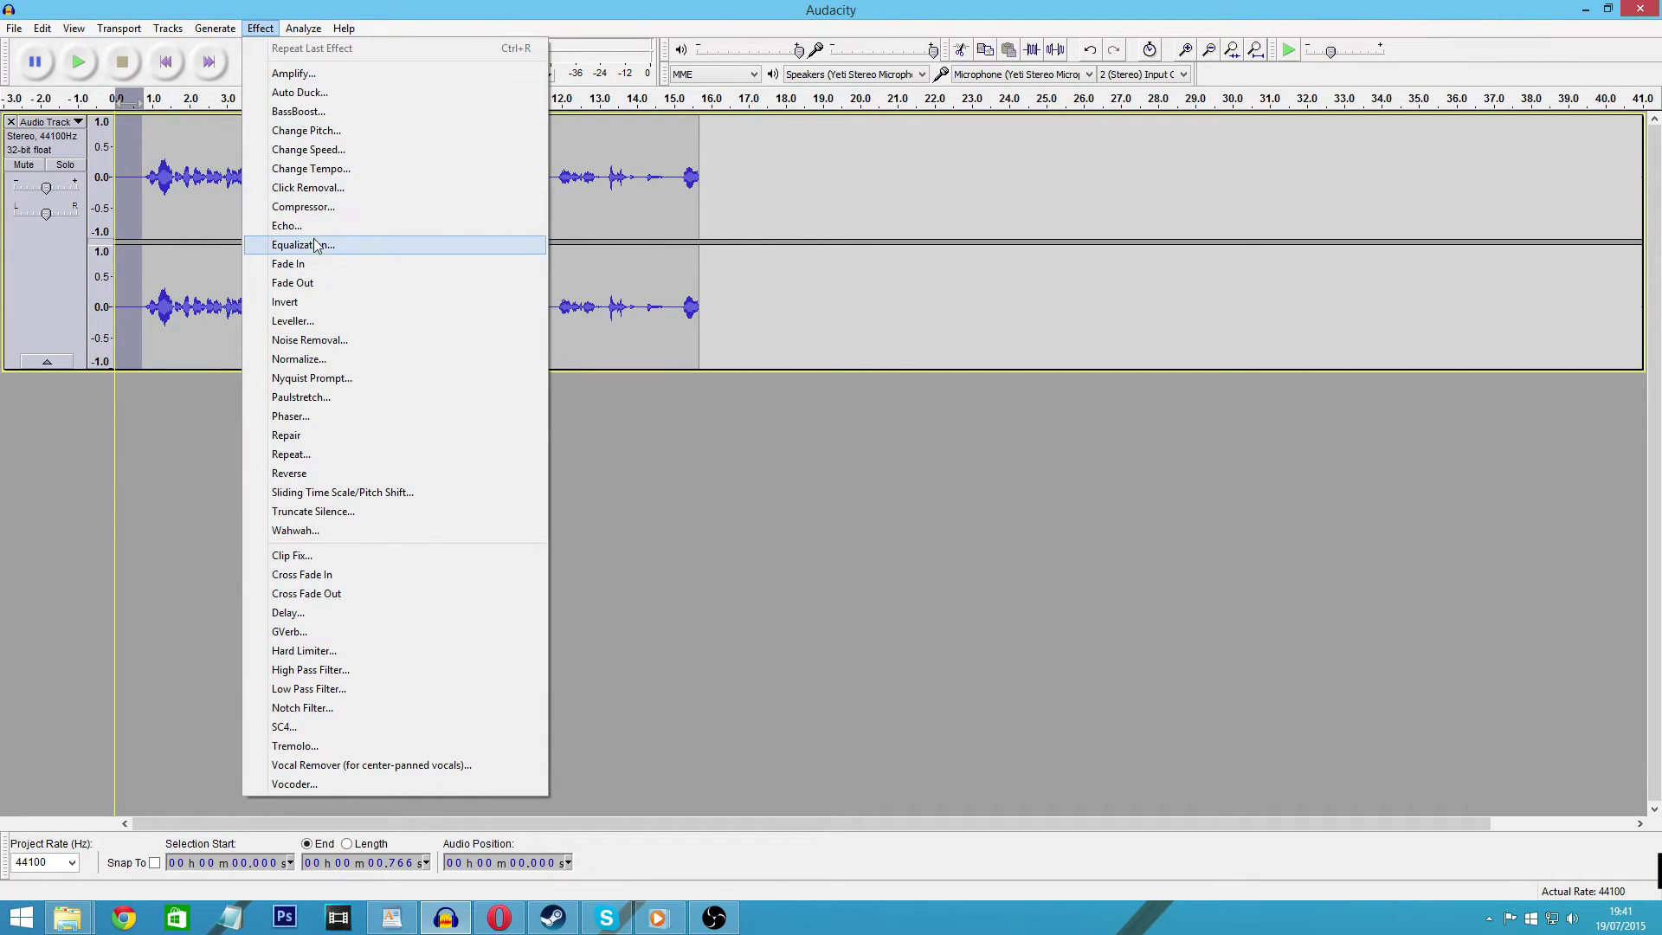
{"action": "left_click", "coordinate": [324, 341]}
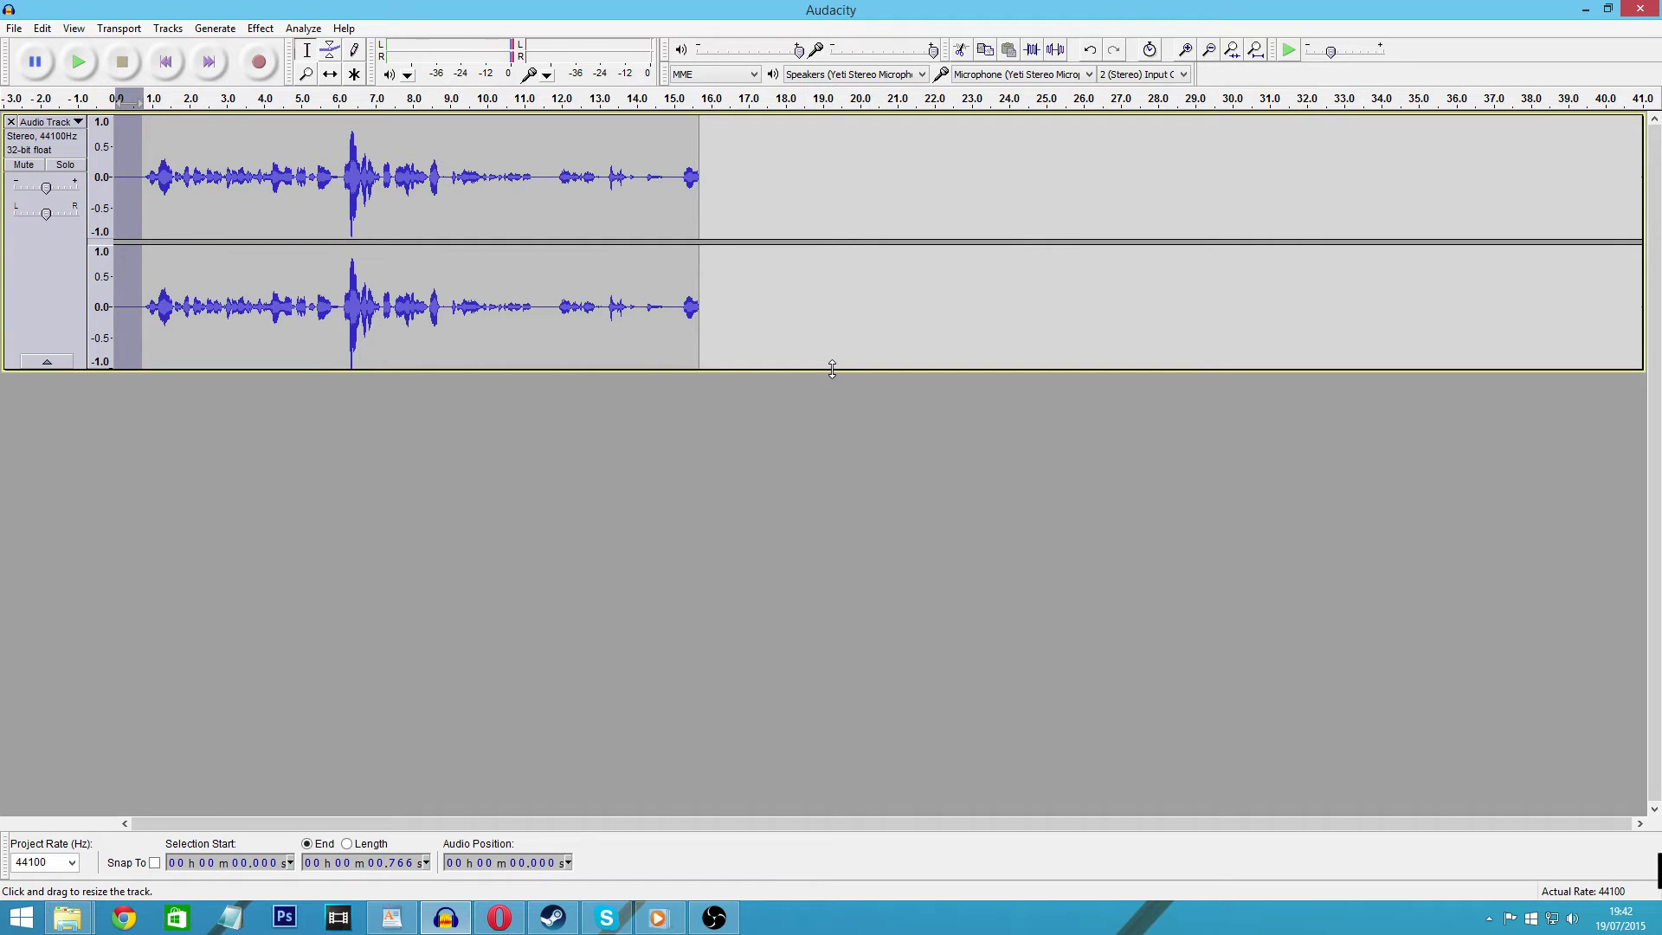
Apply Noise Removal to the whole track with 24 dB reduction, 0.00 dB sensitivity, 150 Hz frequency smoothing and 0.15 s attack/decay time
{"action": "key", "text": "ctrl+a"}
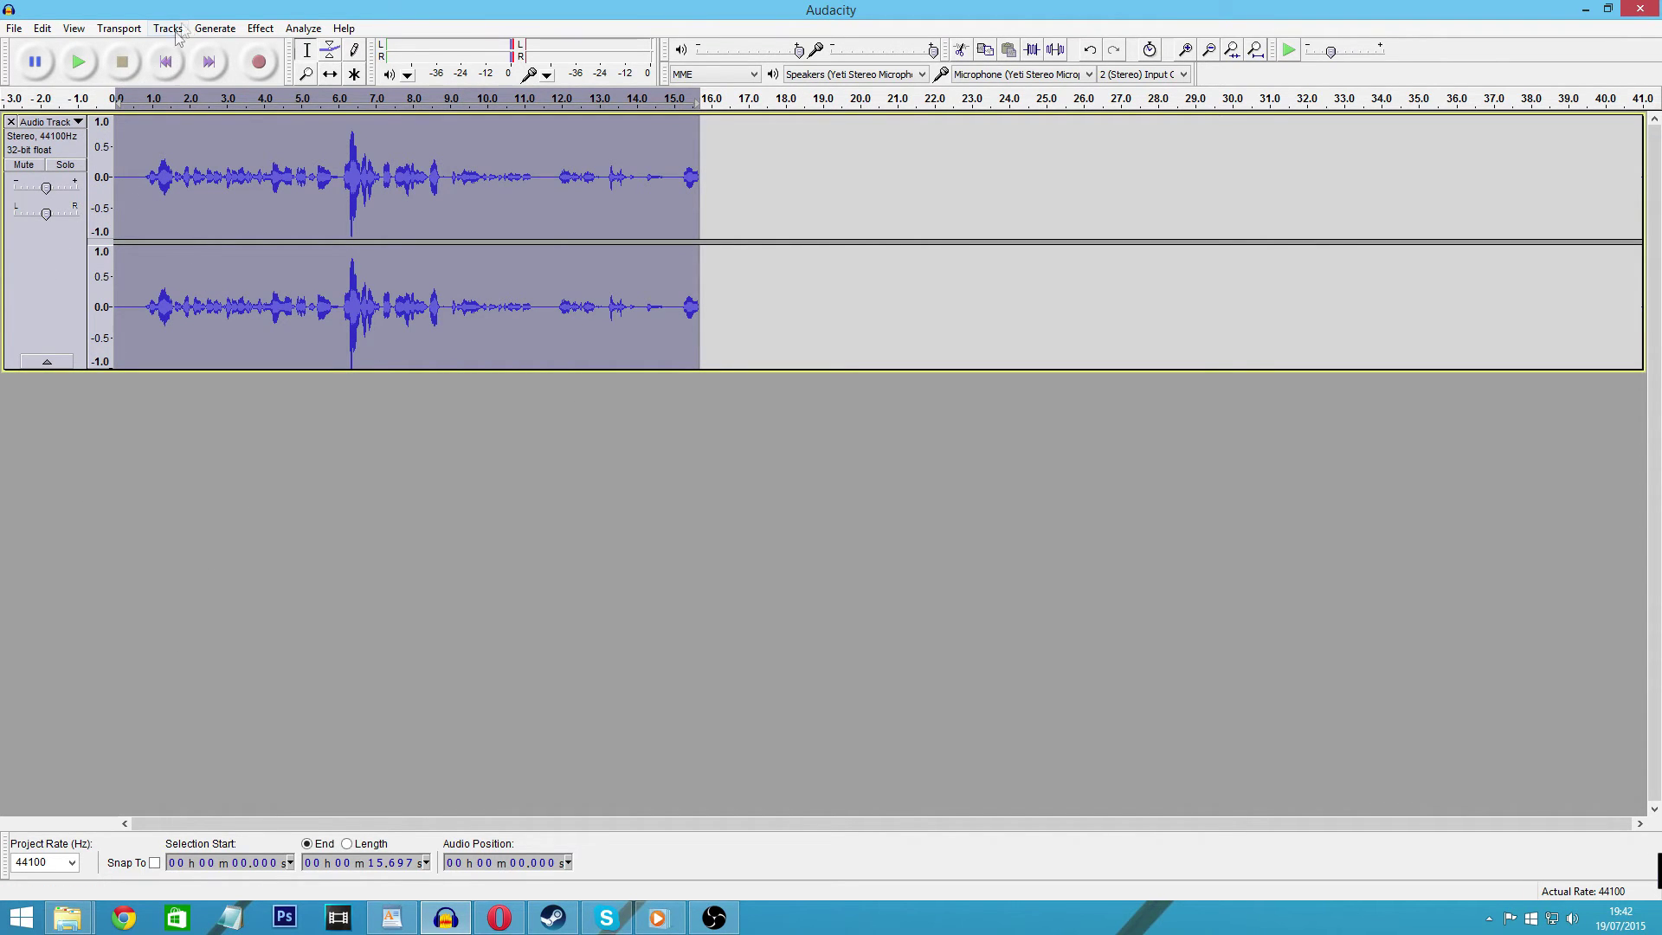
{"action": "left_click", "coordinate": [262, 29]}
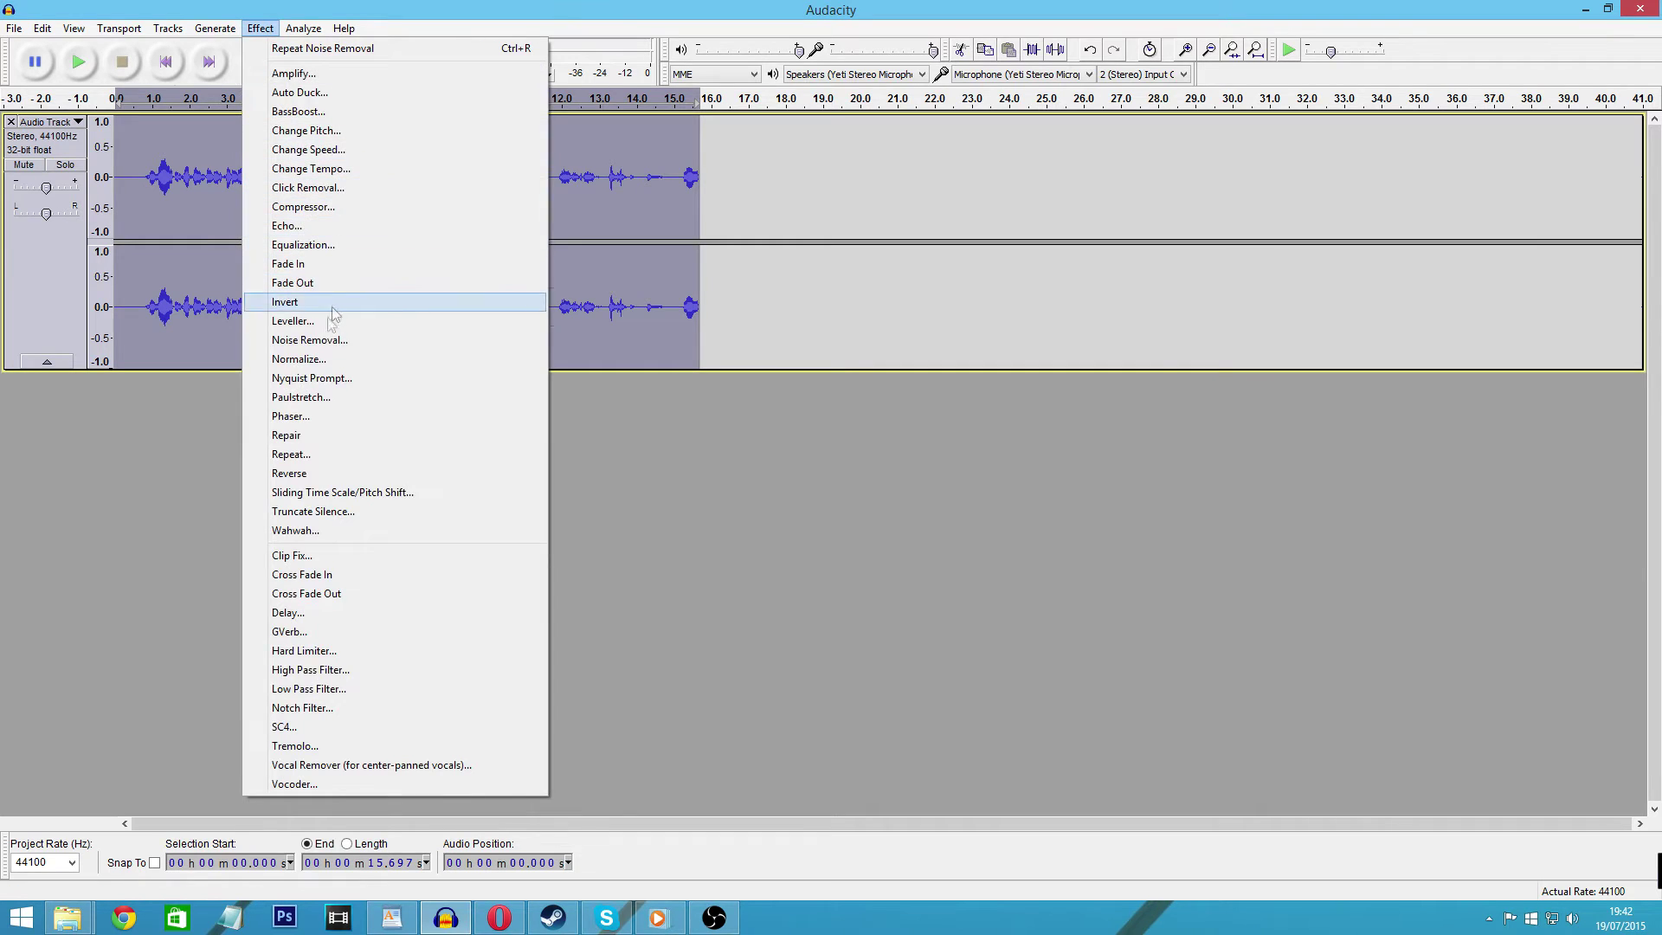
{"action": "left_click", "coordinate": [309, 340]}
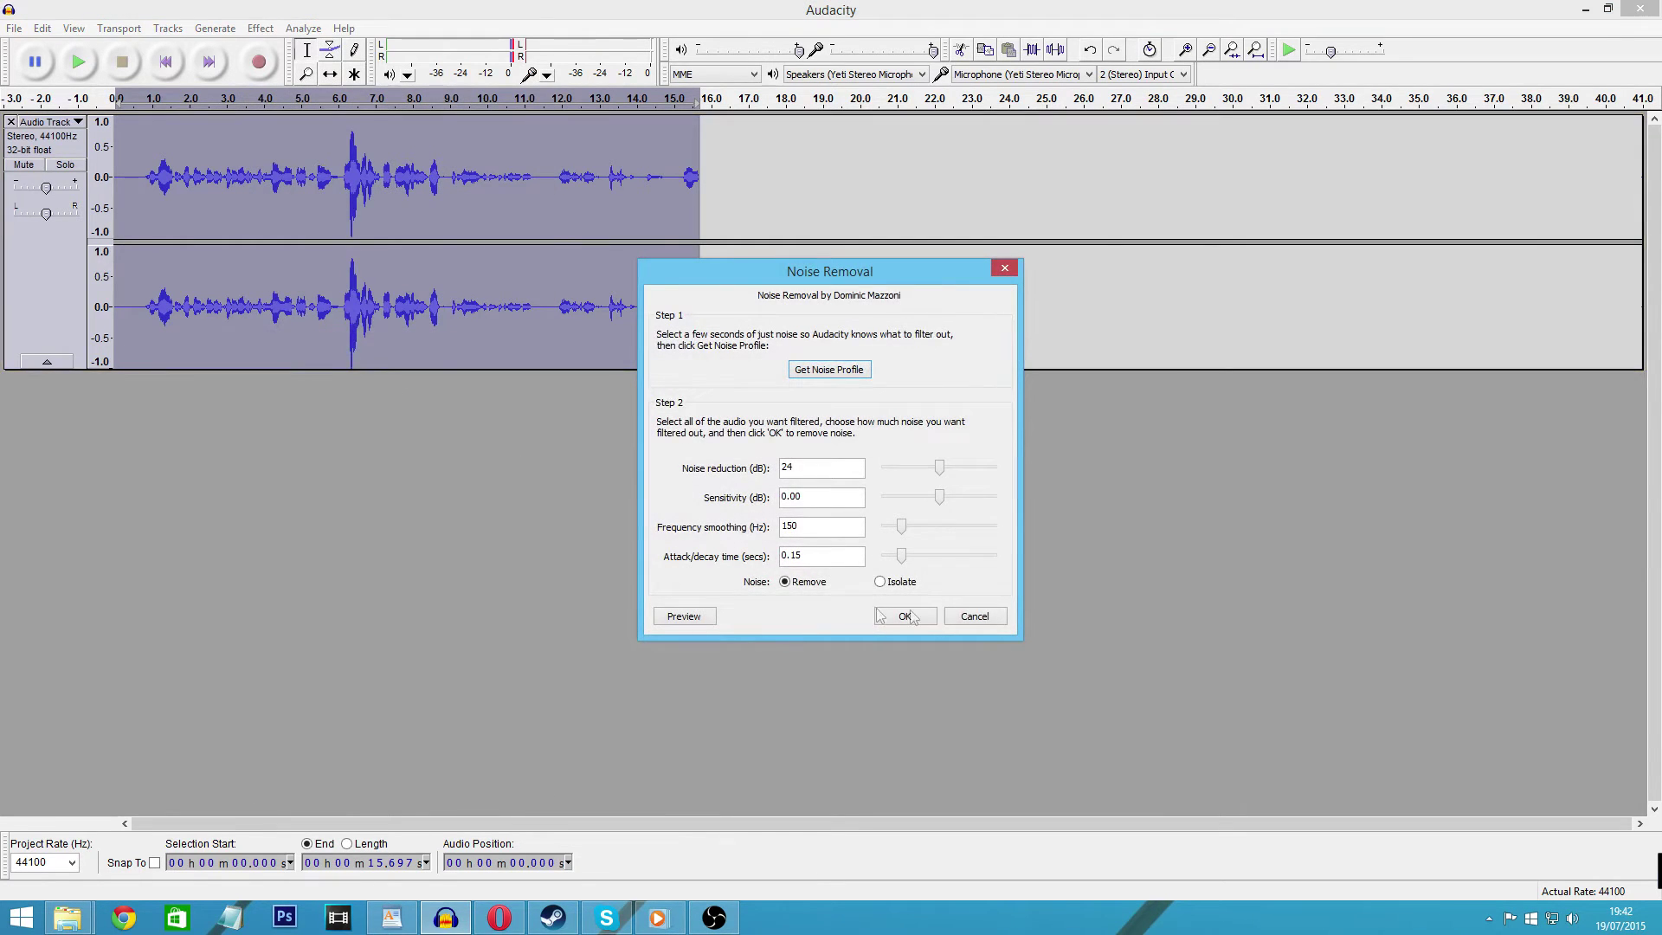
{"action": "left_click", "coordinate": [902, 610]}
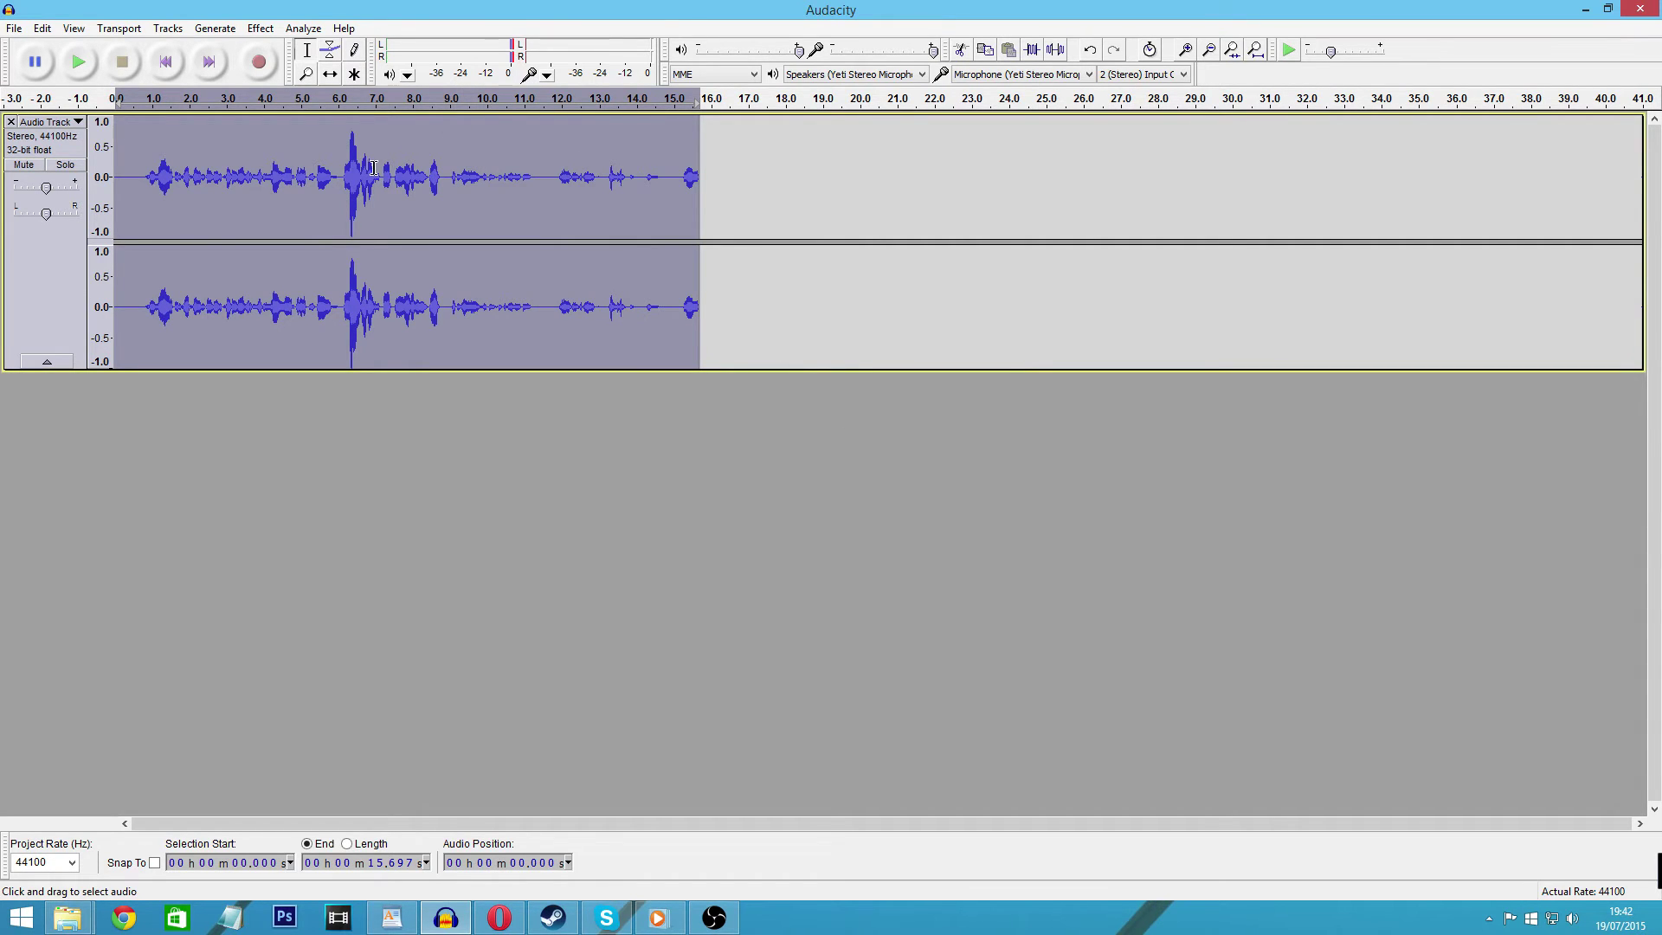
Apply the Compressor with -12 dB threshold, -40 dB noise floor, 2:1 ratio, 0.2 s attack, 1.0 s decay and make-up gain
{"action": "left_click", "coordinate": [262, 28]}
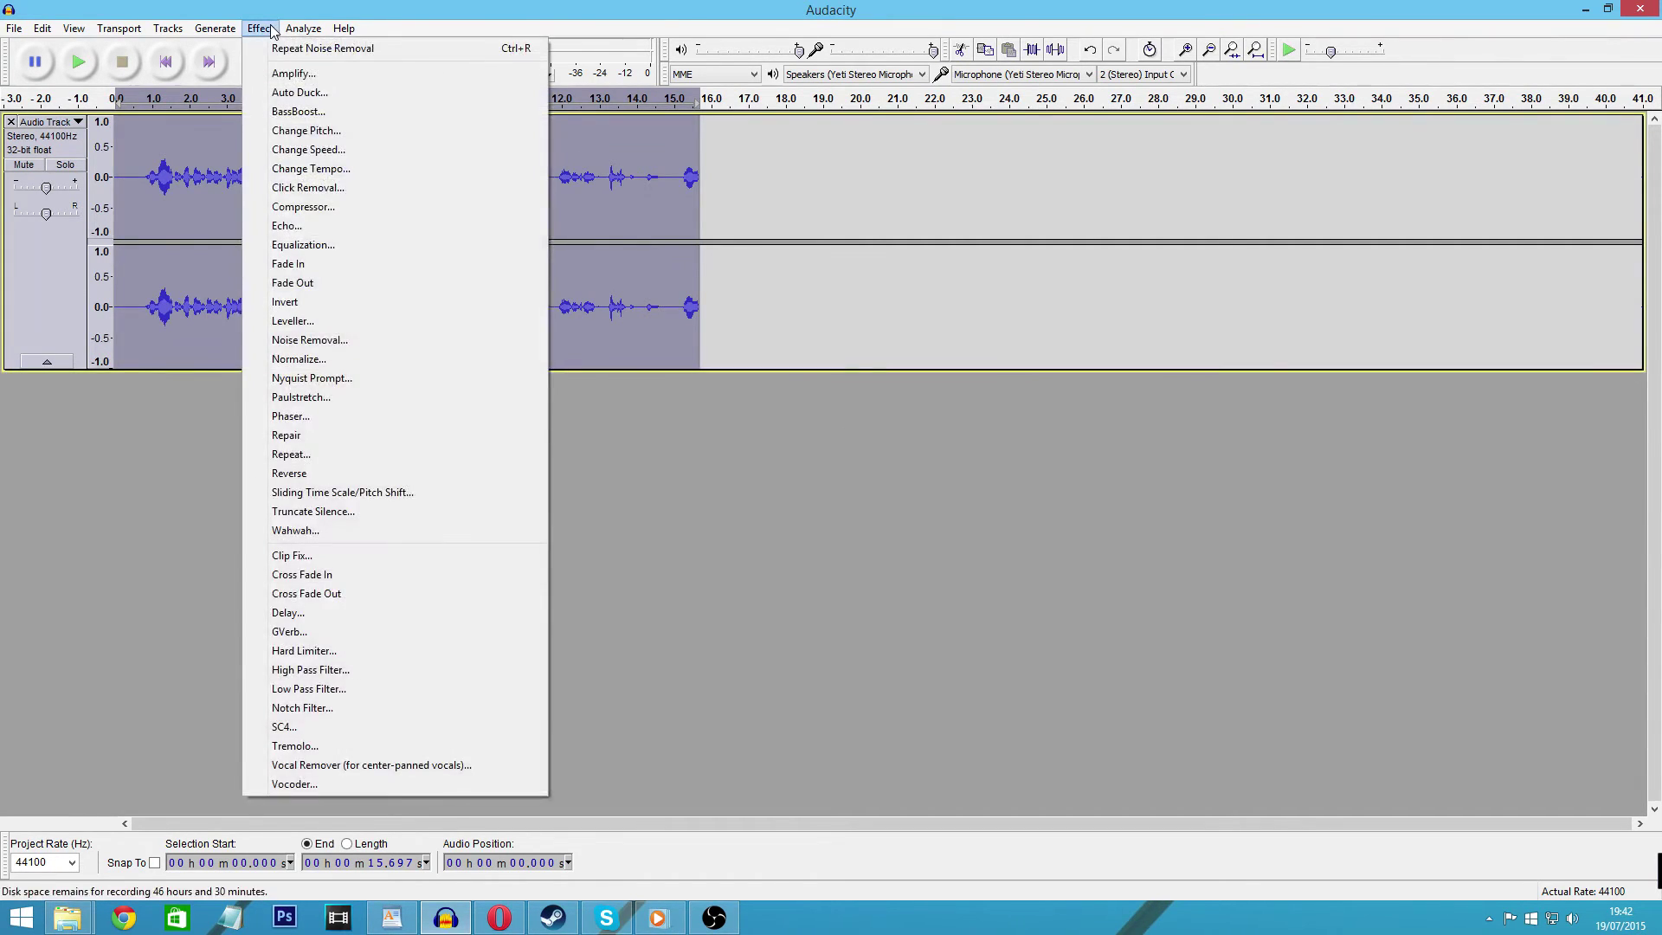
{"action": "left_click", "coordinate": [329, 208]}
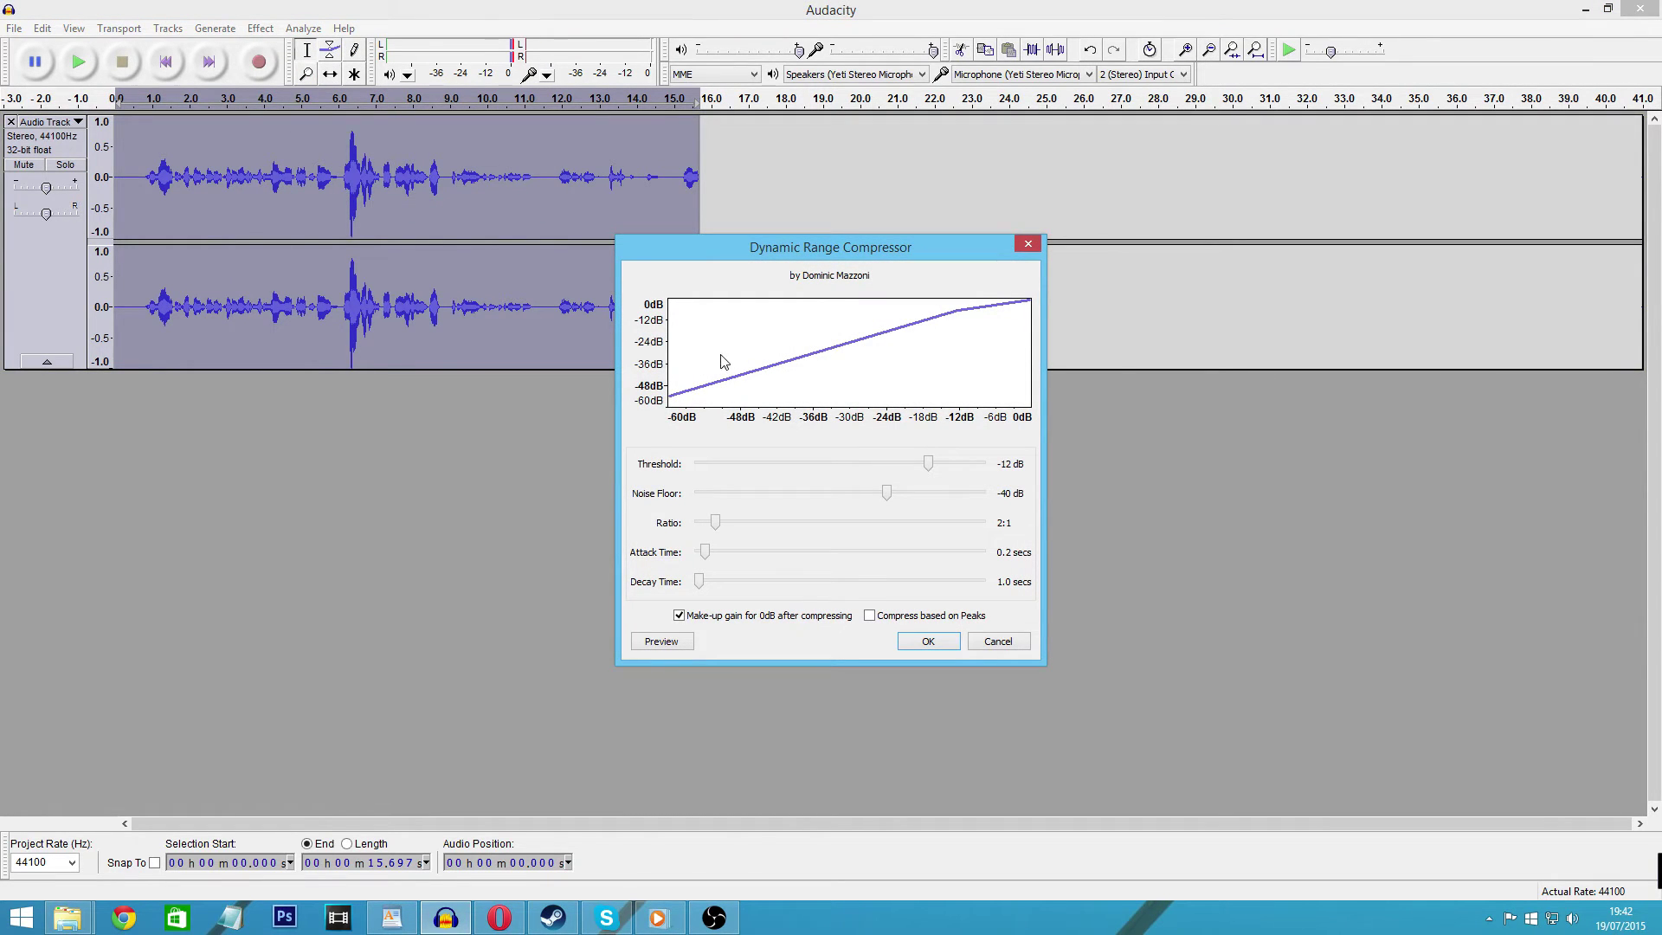
{"action": "left_click", "coordinate": [929, 642]}
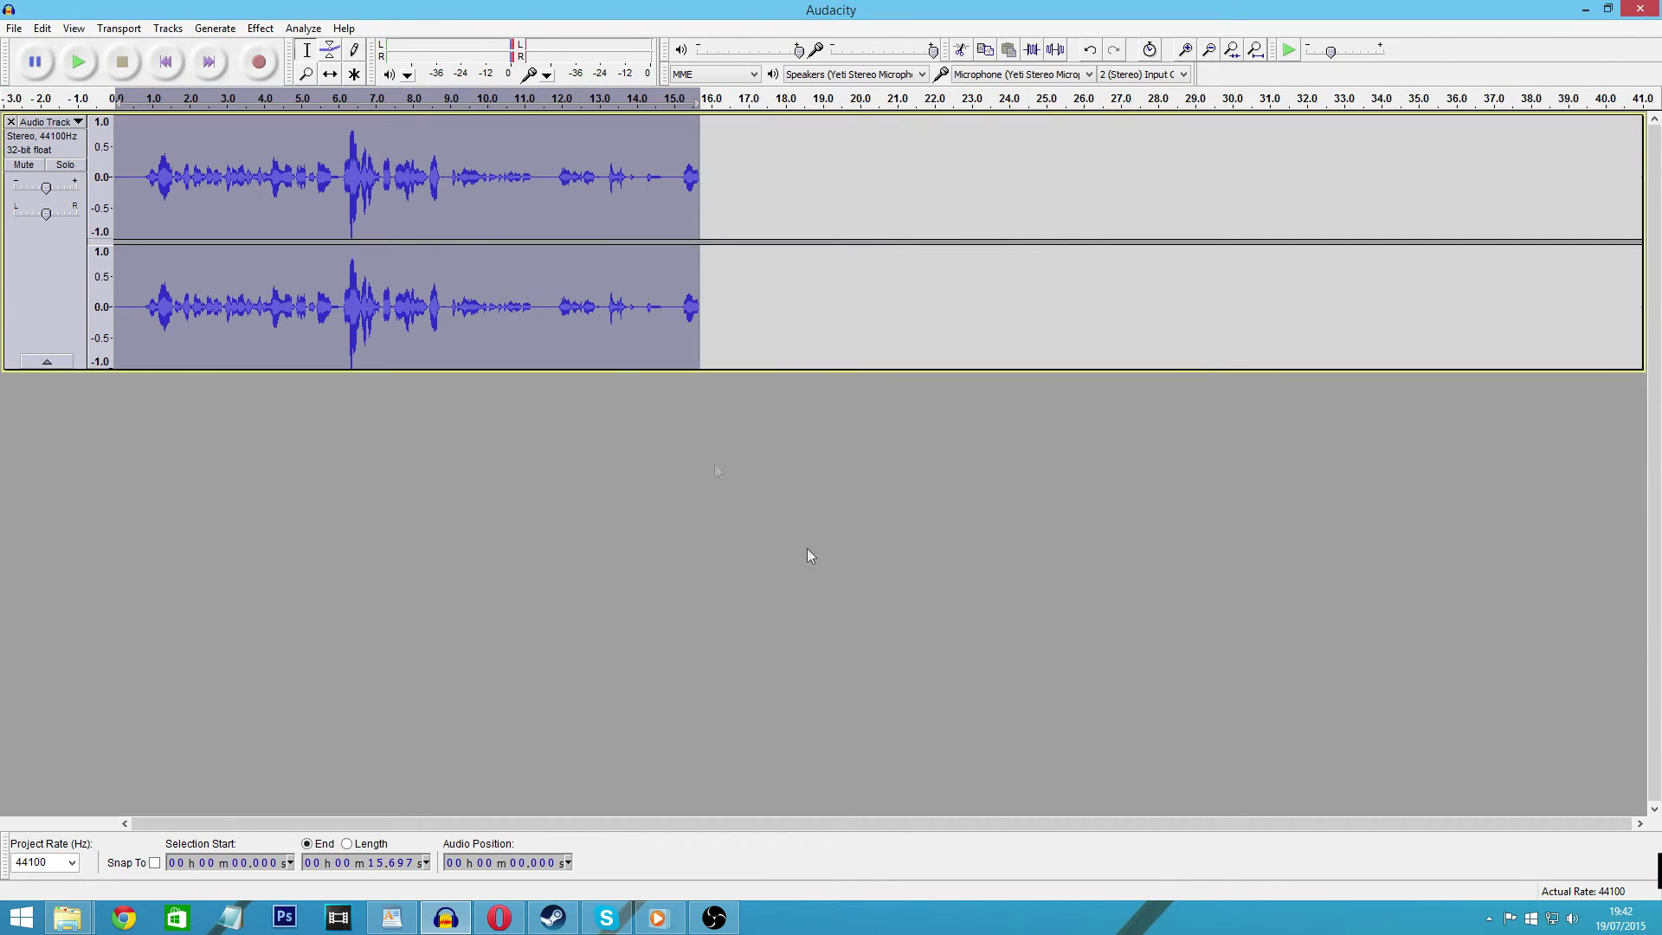
Normalize the selected track to a maximum amplitude of -1.0 dB with DC offset removal
{"action": "left_click", "coordinate": [260, 28]}
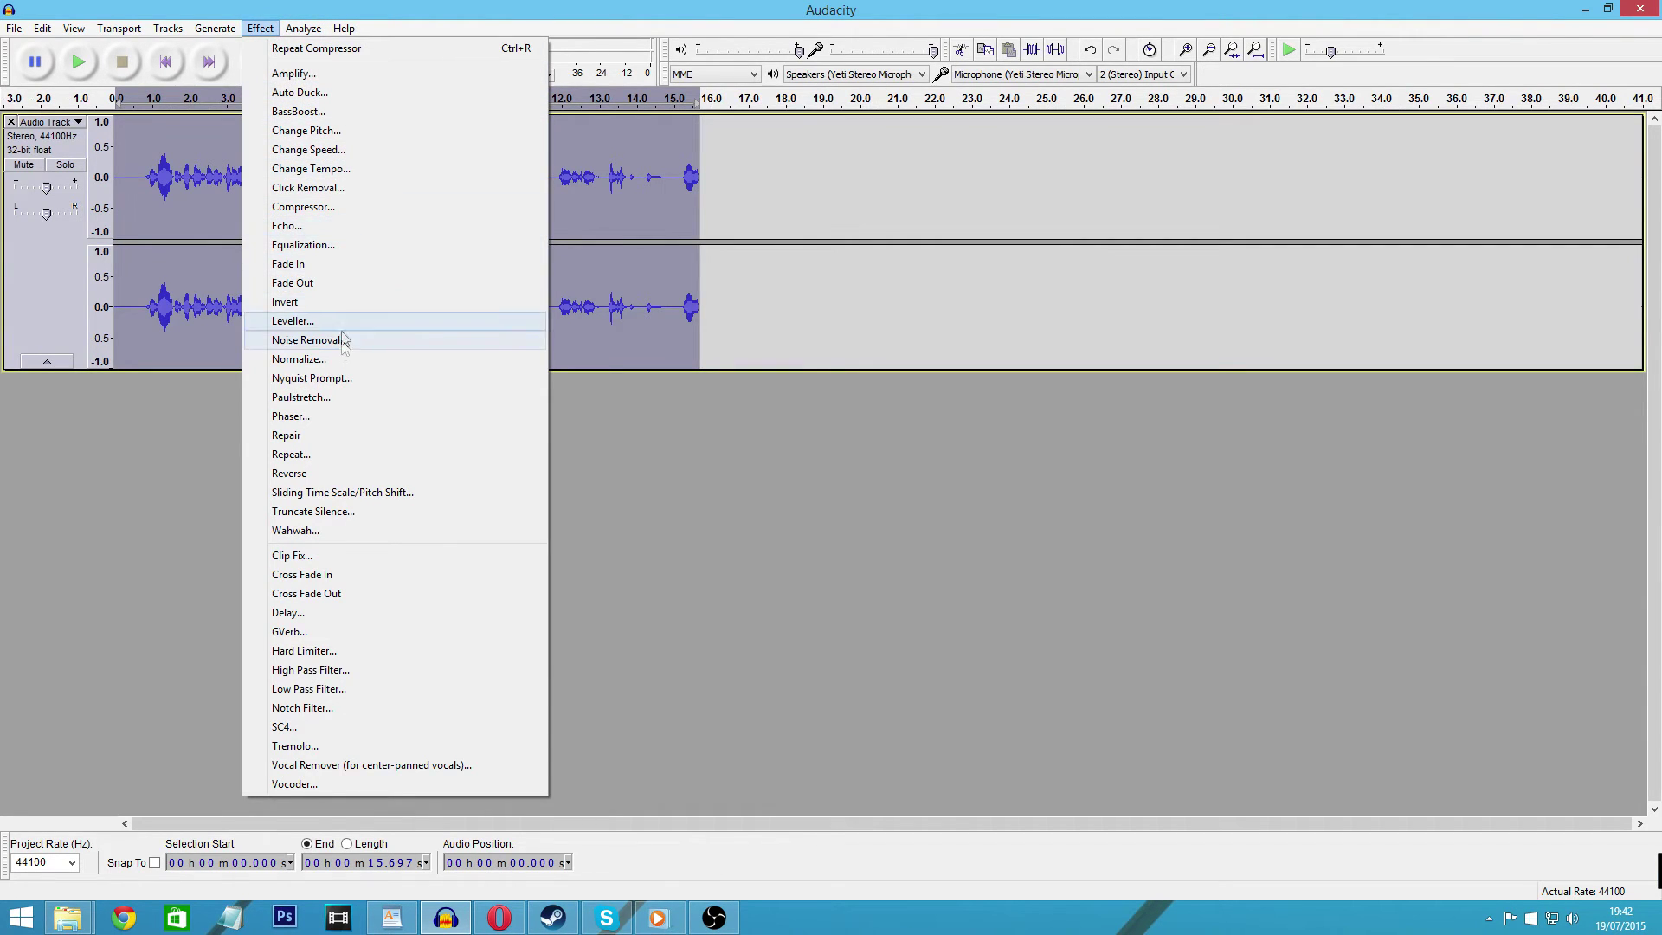
{"action": "left_click", "coordinate": [331, 357]}
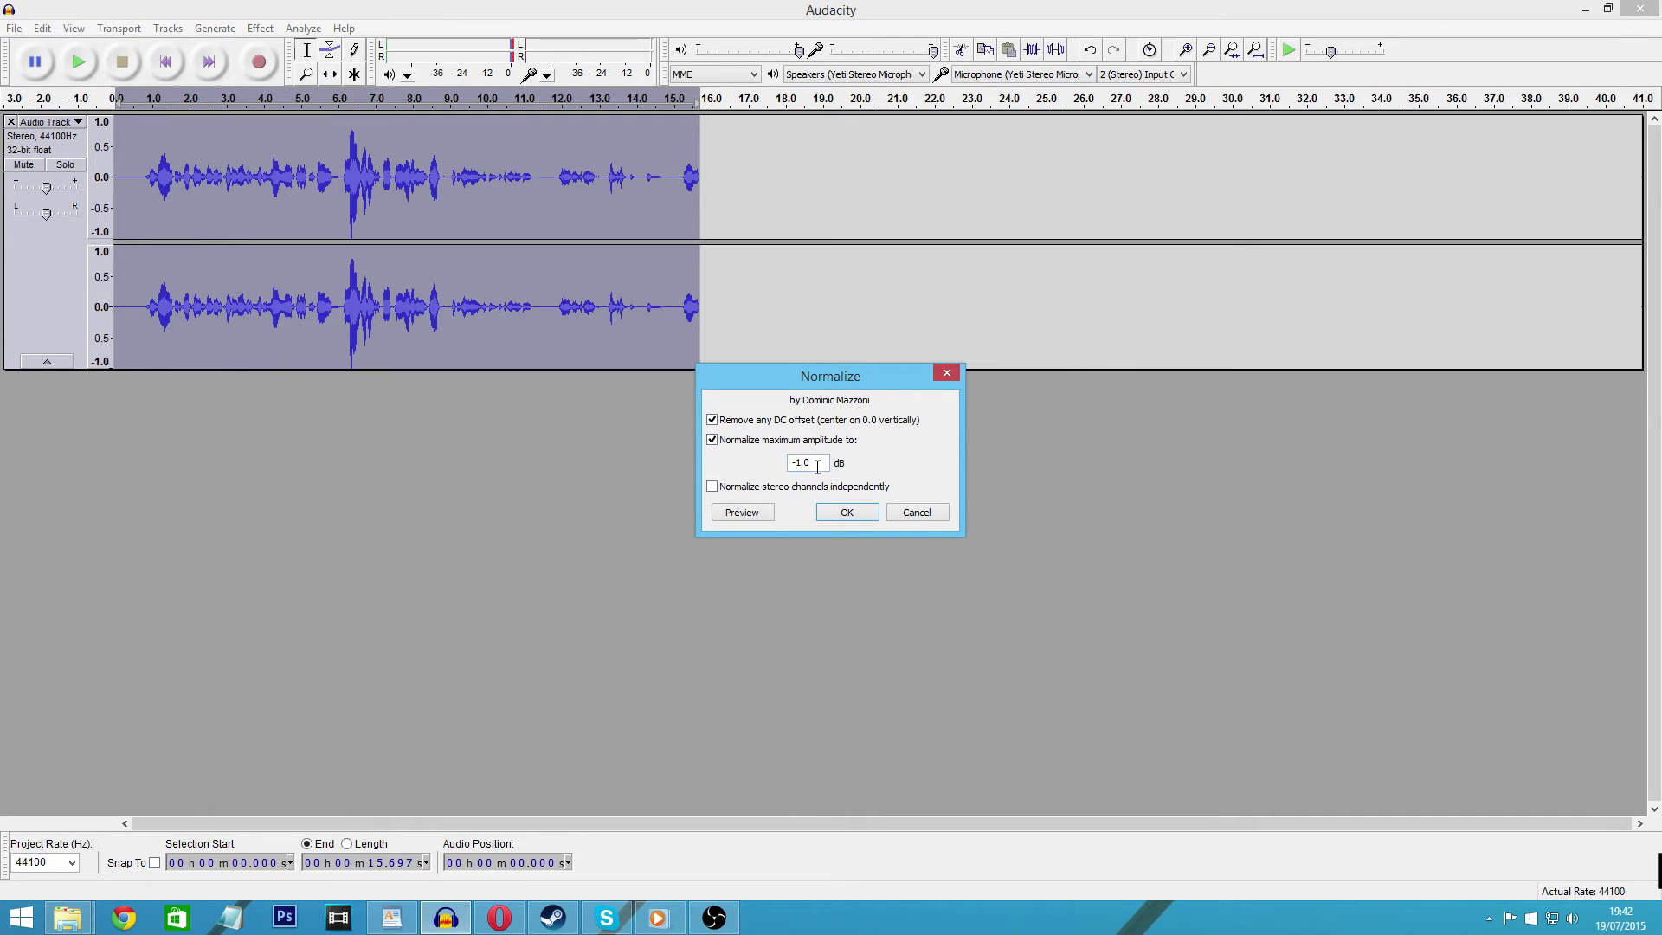
{"action": "left_click", "coordinate": [847, 513]}
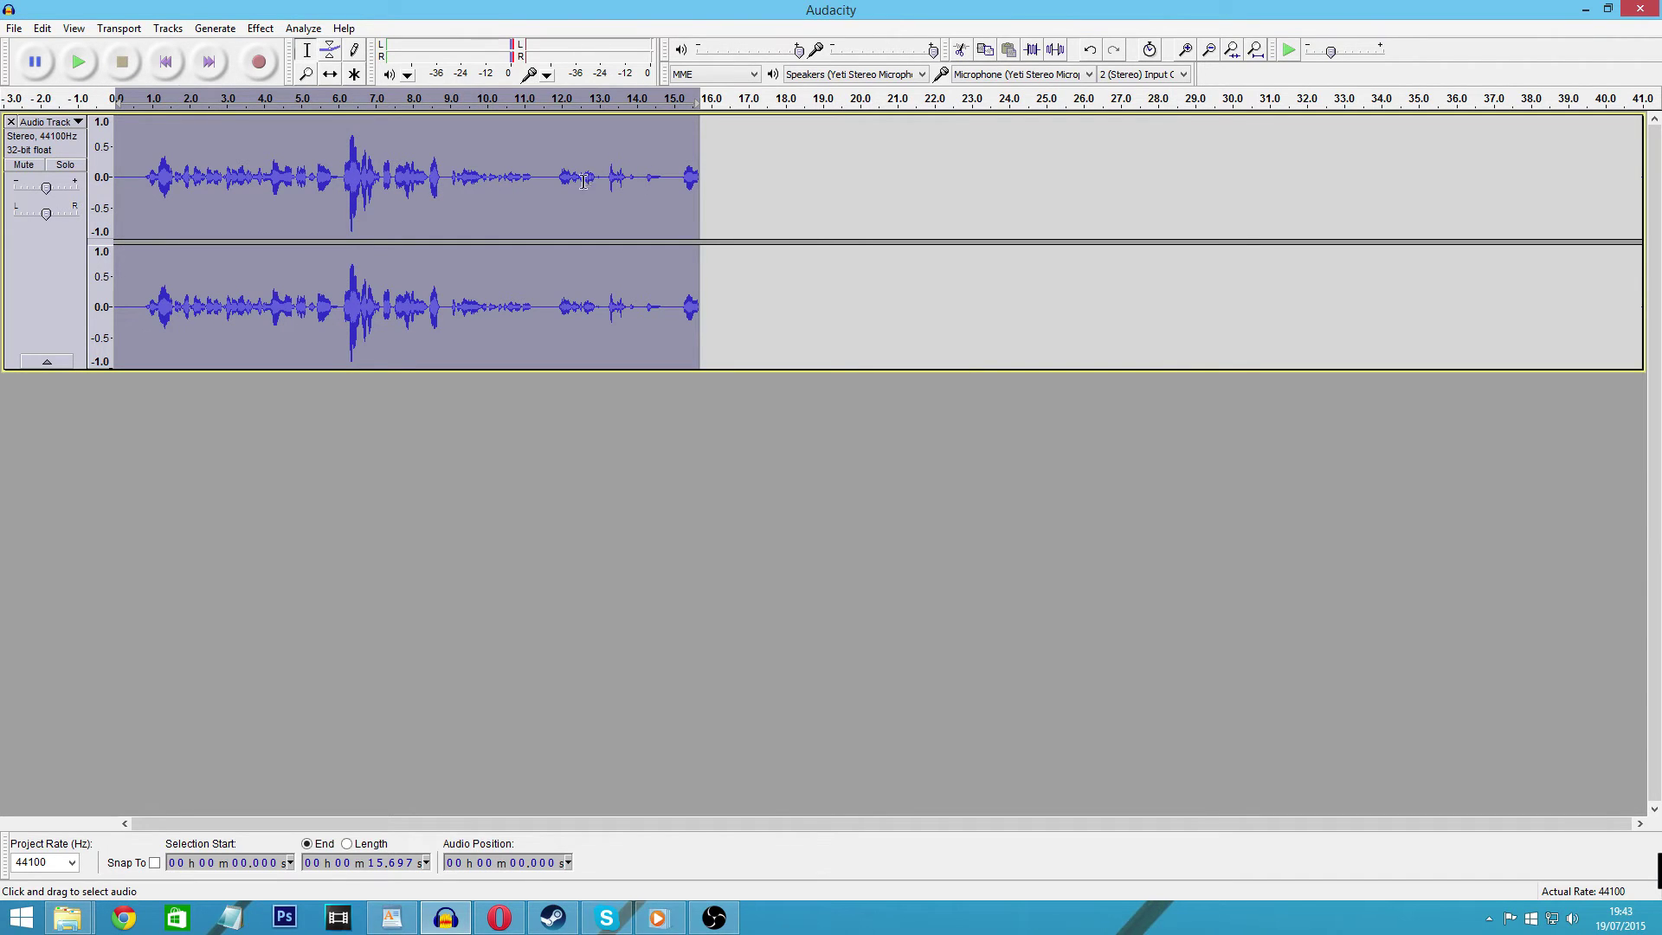
Preview the Treble Boost equalization curve on the selected track and apply it
{"action": "left_click", "coordinate": [260, 27]}
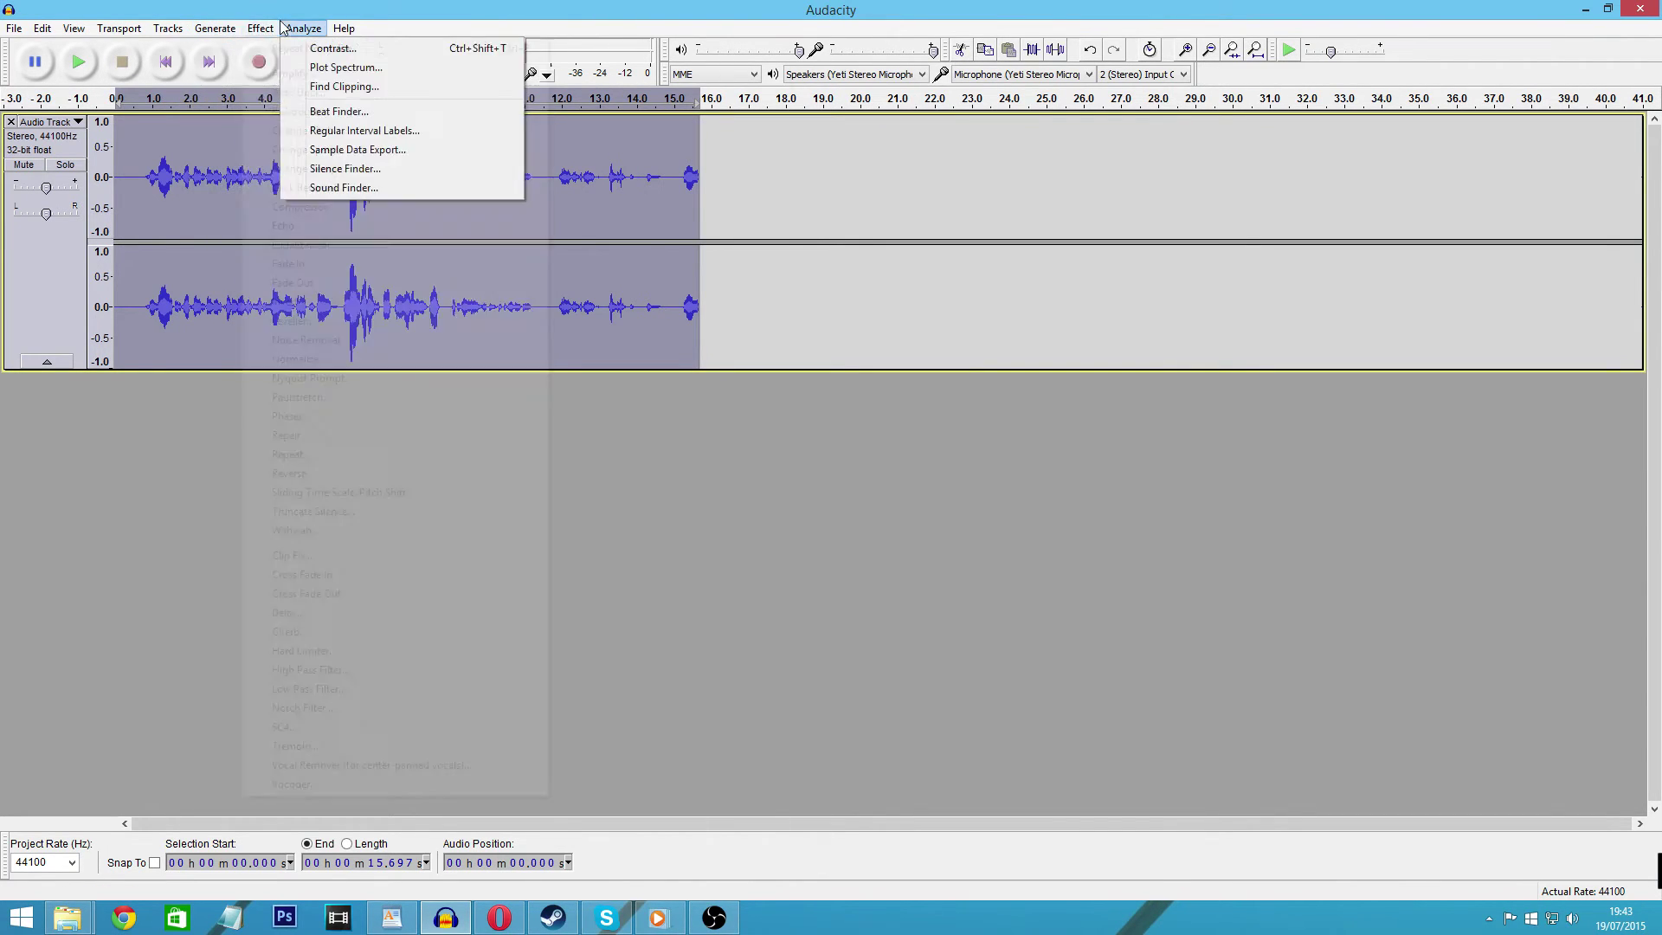
{"action": "mouse_move", "coordinate": [260, 27]}
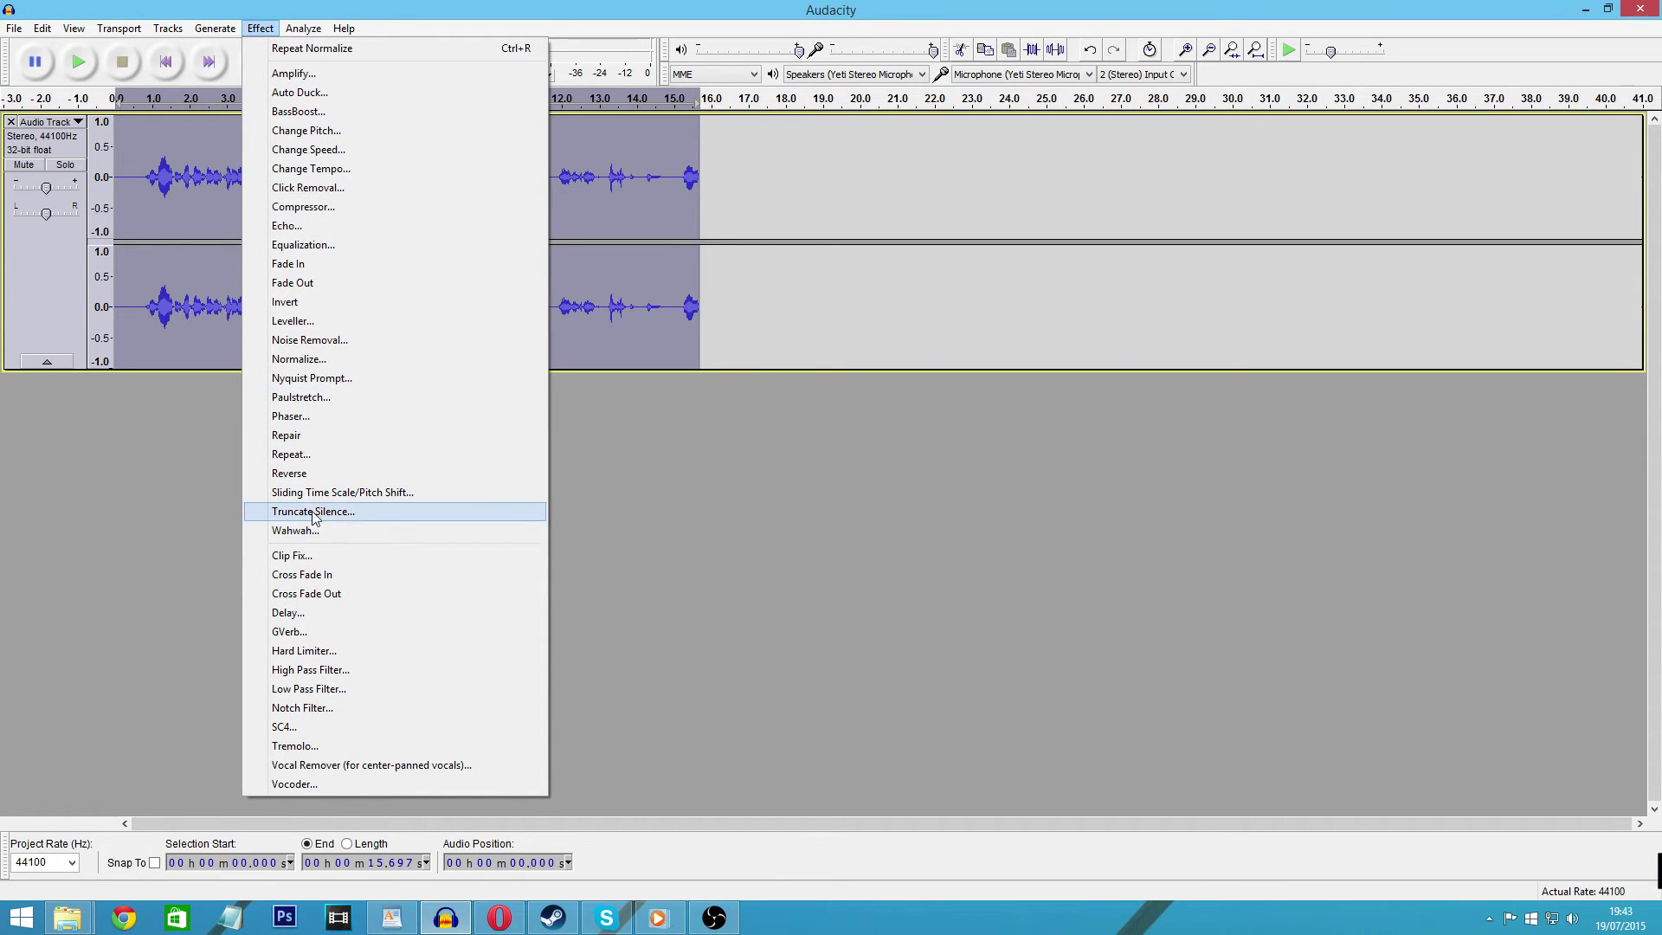
{"action": "left_click", "coordinate": [300, 247]}
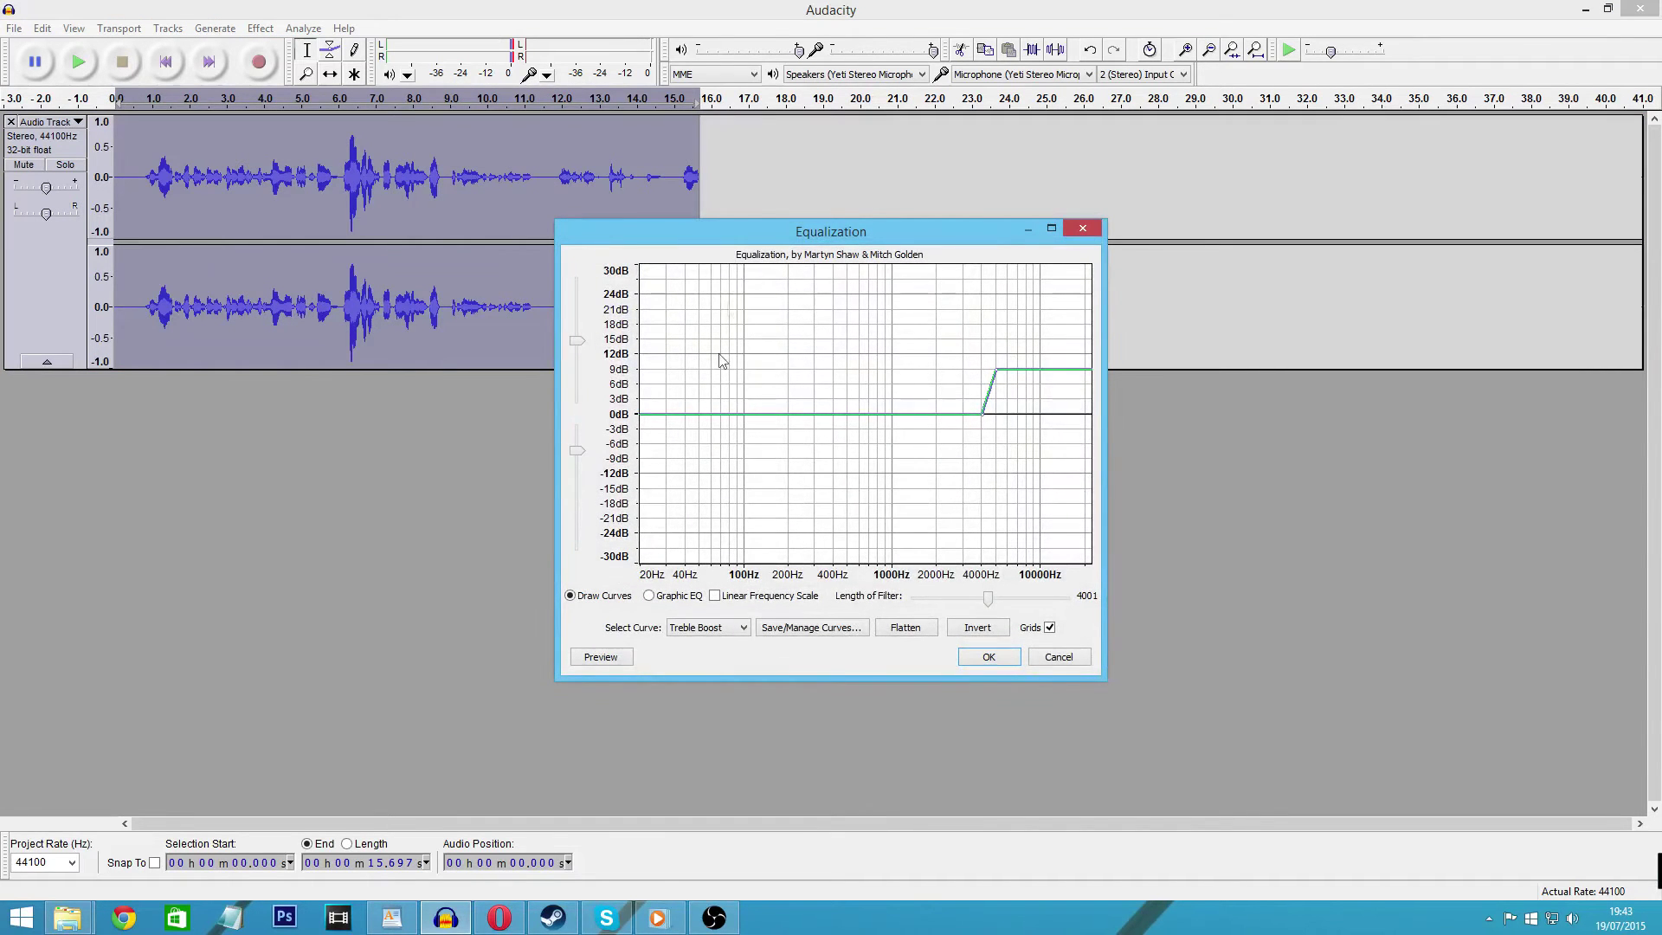
{"action": "left_click_drag", "start_coordinate": [750, 235], "coordinate": [740, 99]}
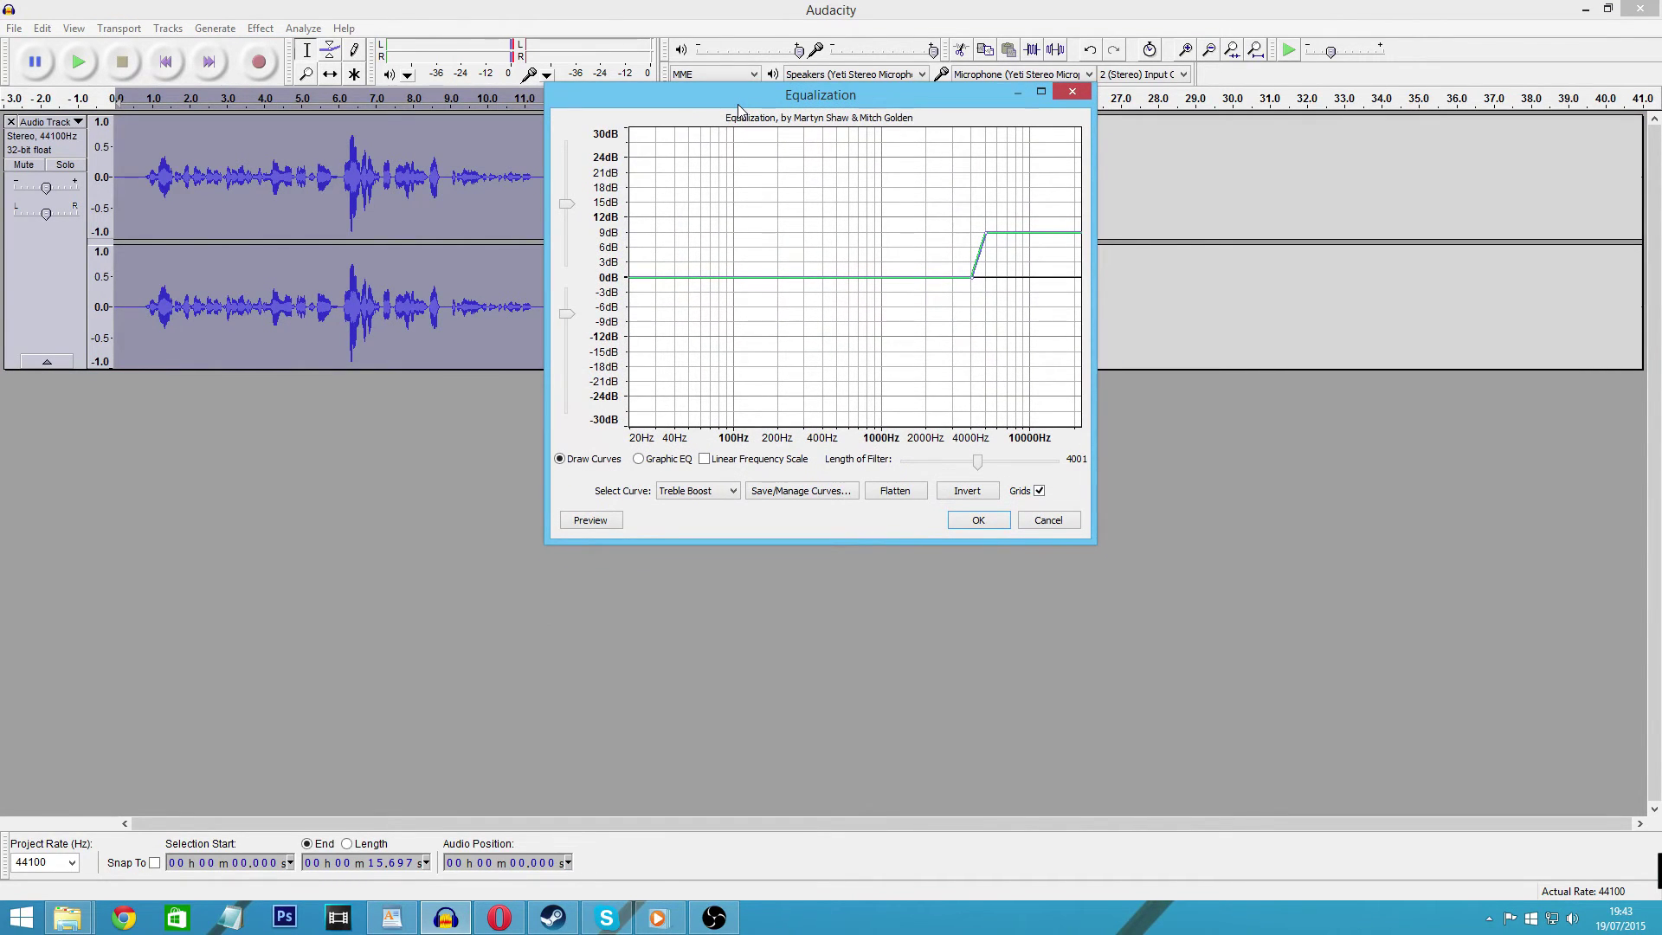
{"action": "left_click", "coordinate": [706, 493]}
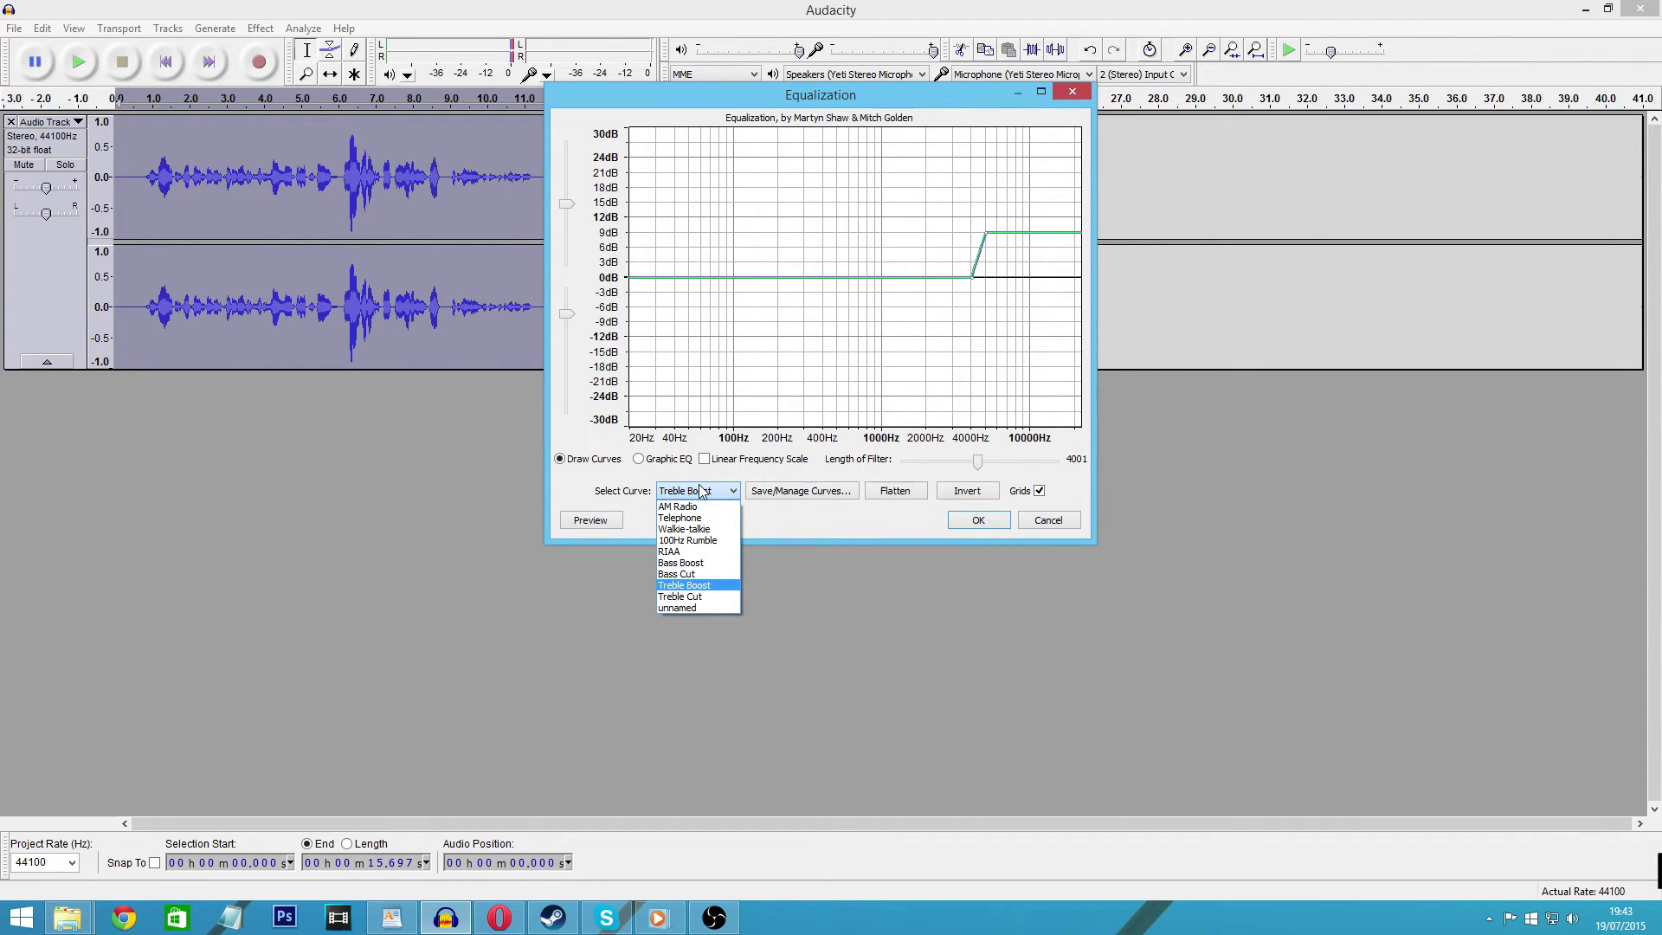
{"action": "left_click", "coordinate": [685, 588]}
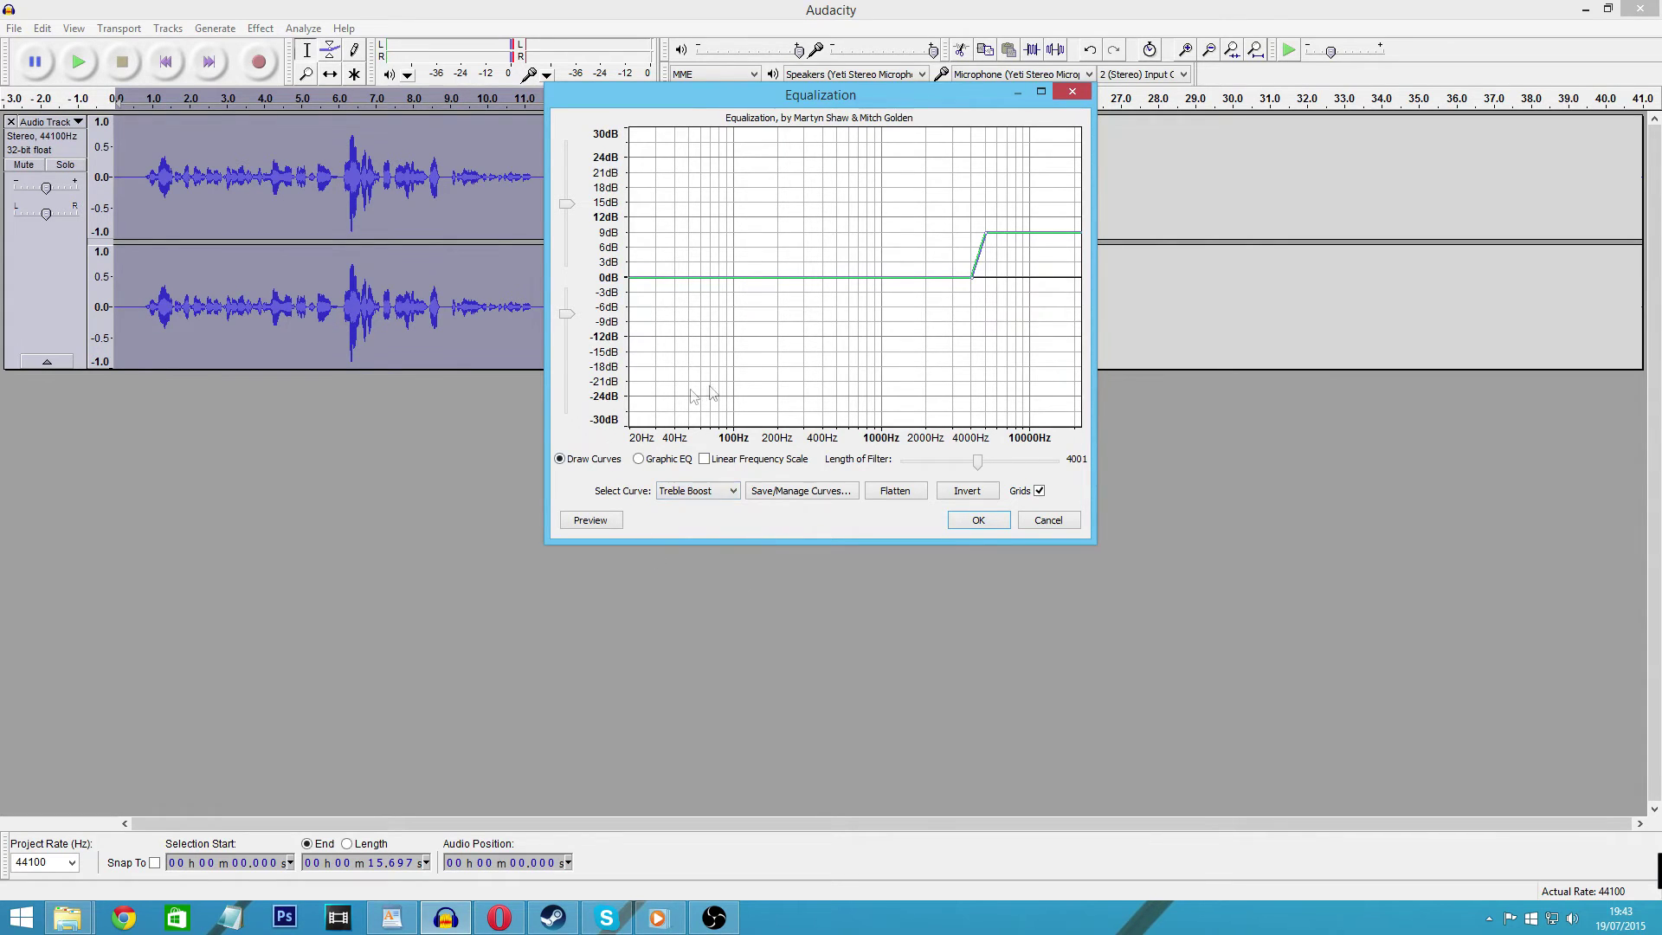
{"action": "left_click", "coordinate": [591, 521]}
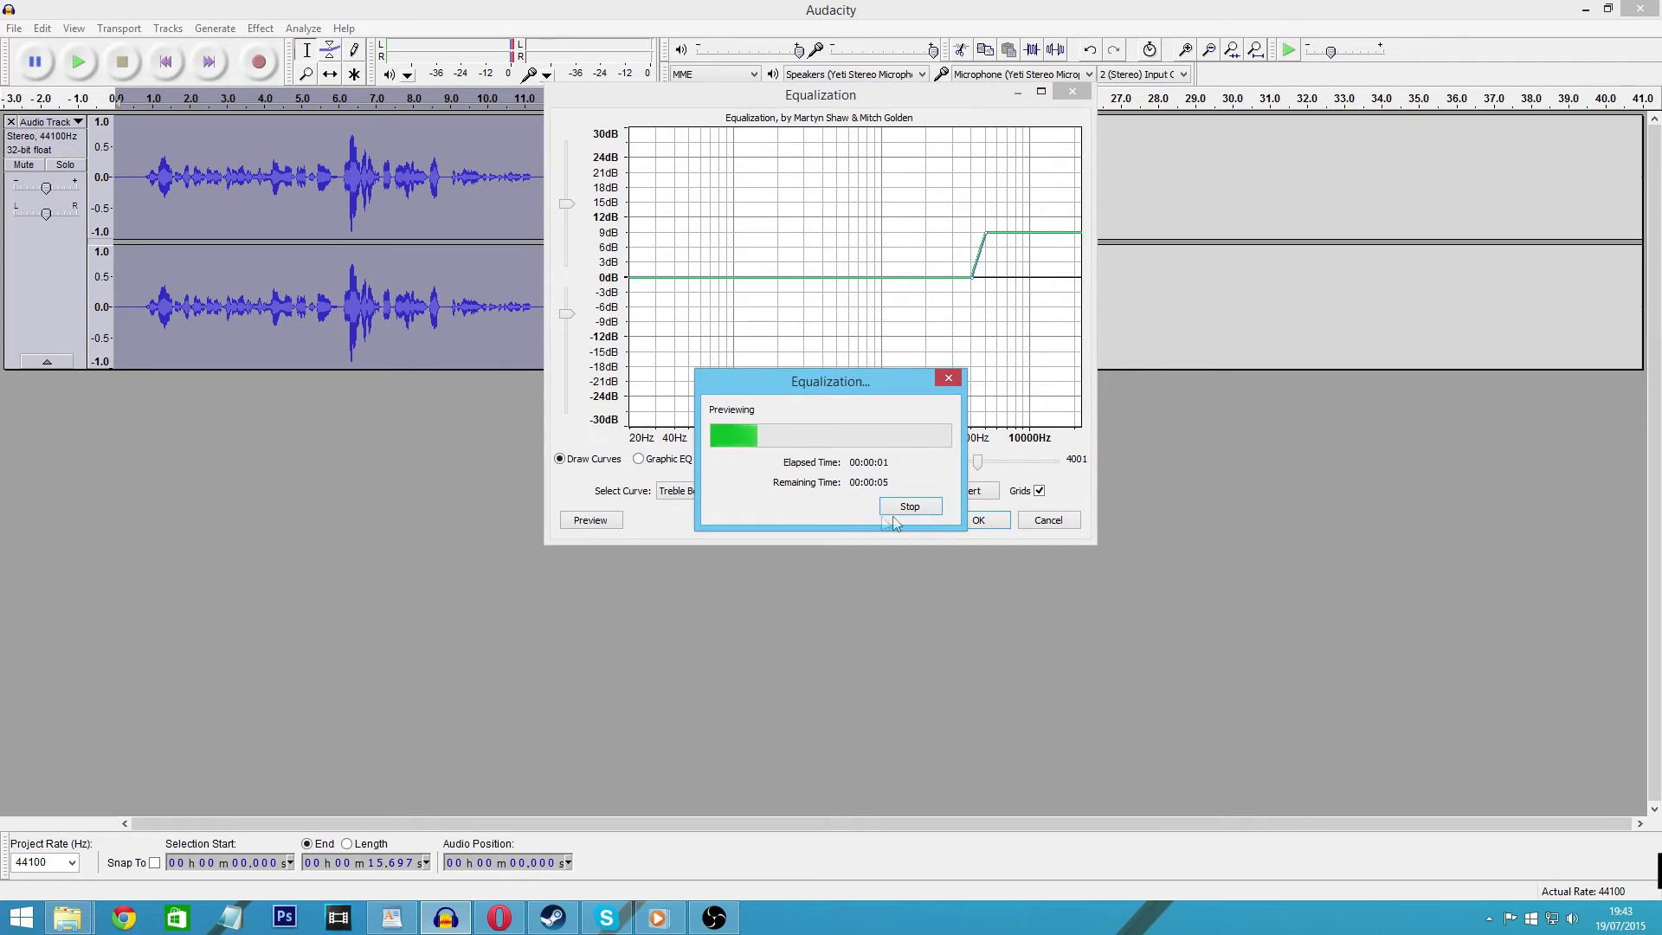
{"action": "left_click", "coordinate": [905, 507]}
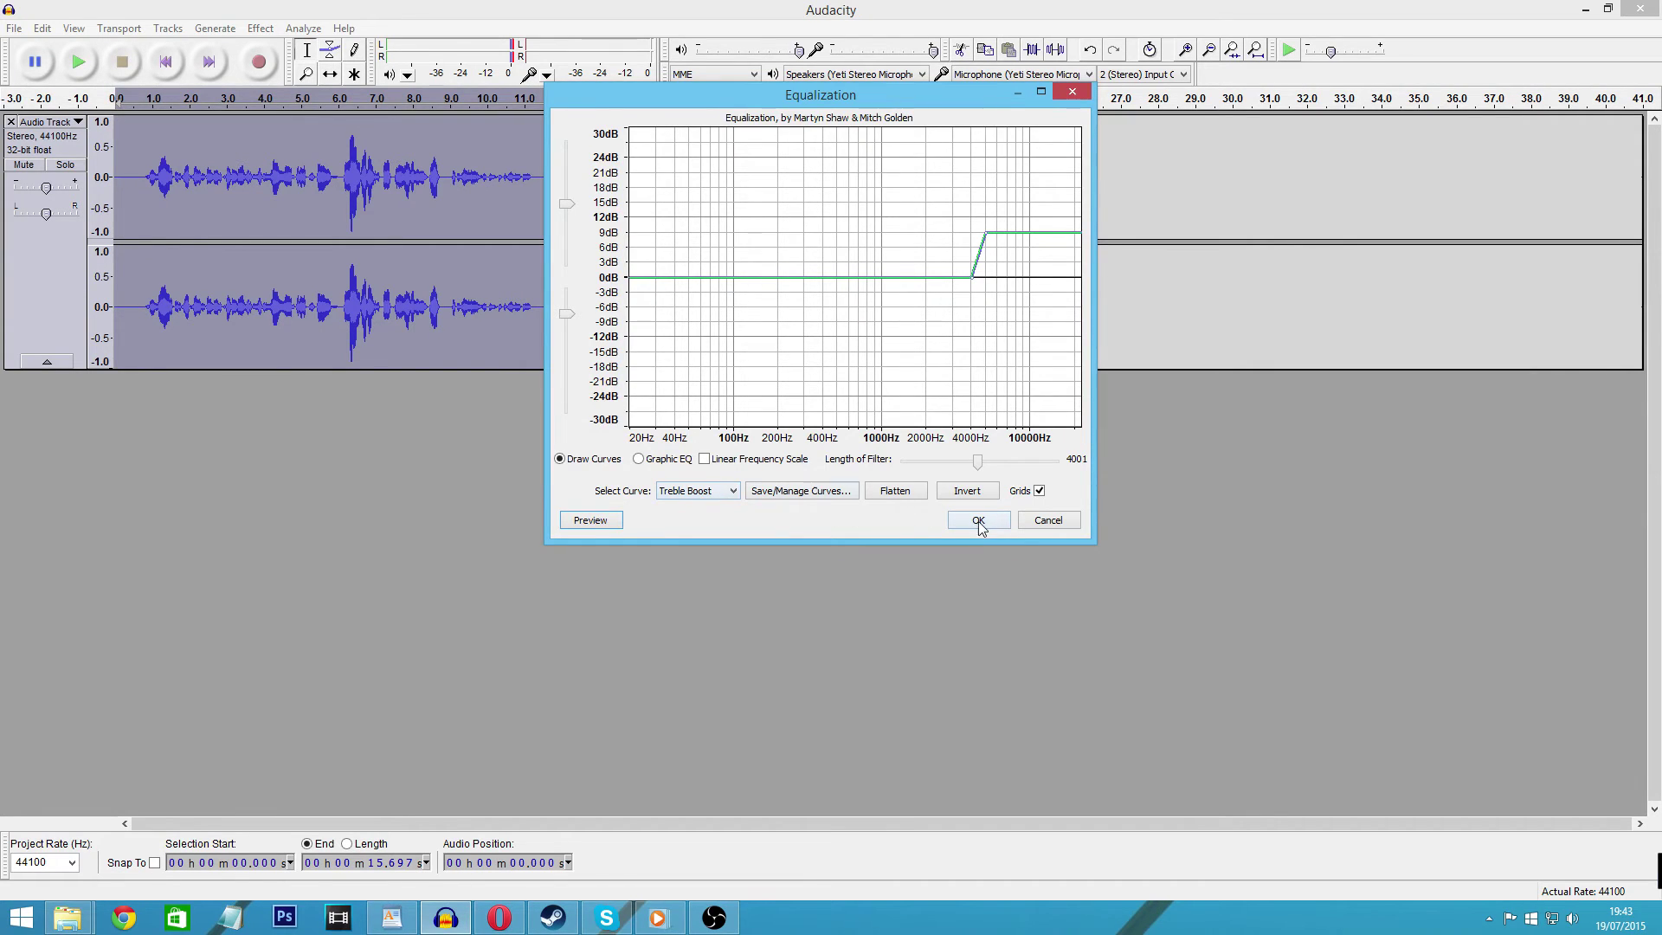
{"action": "left_click", "coordinate": [978, 521]}
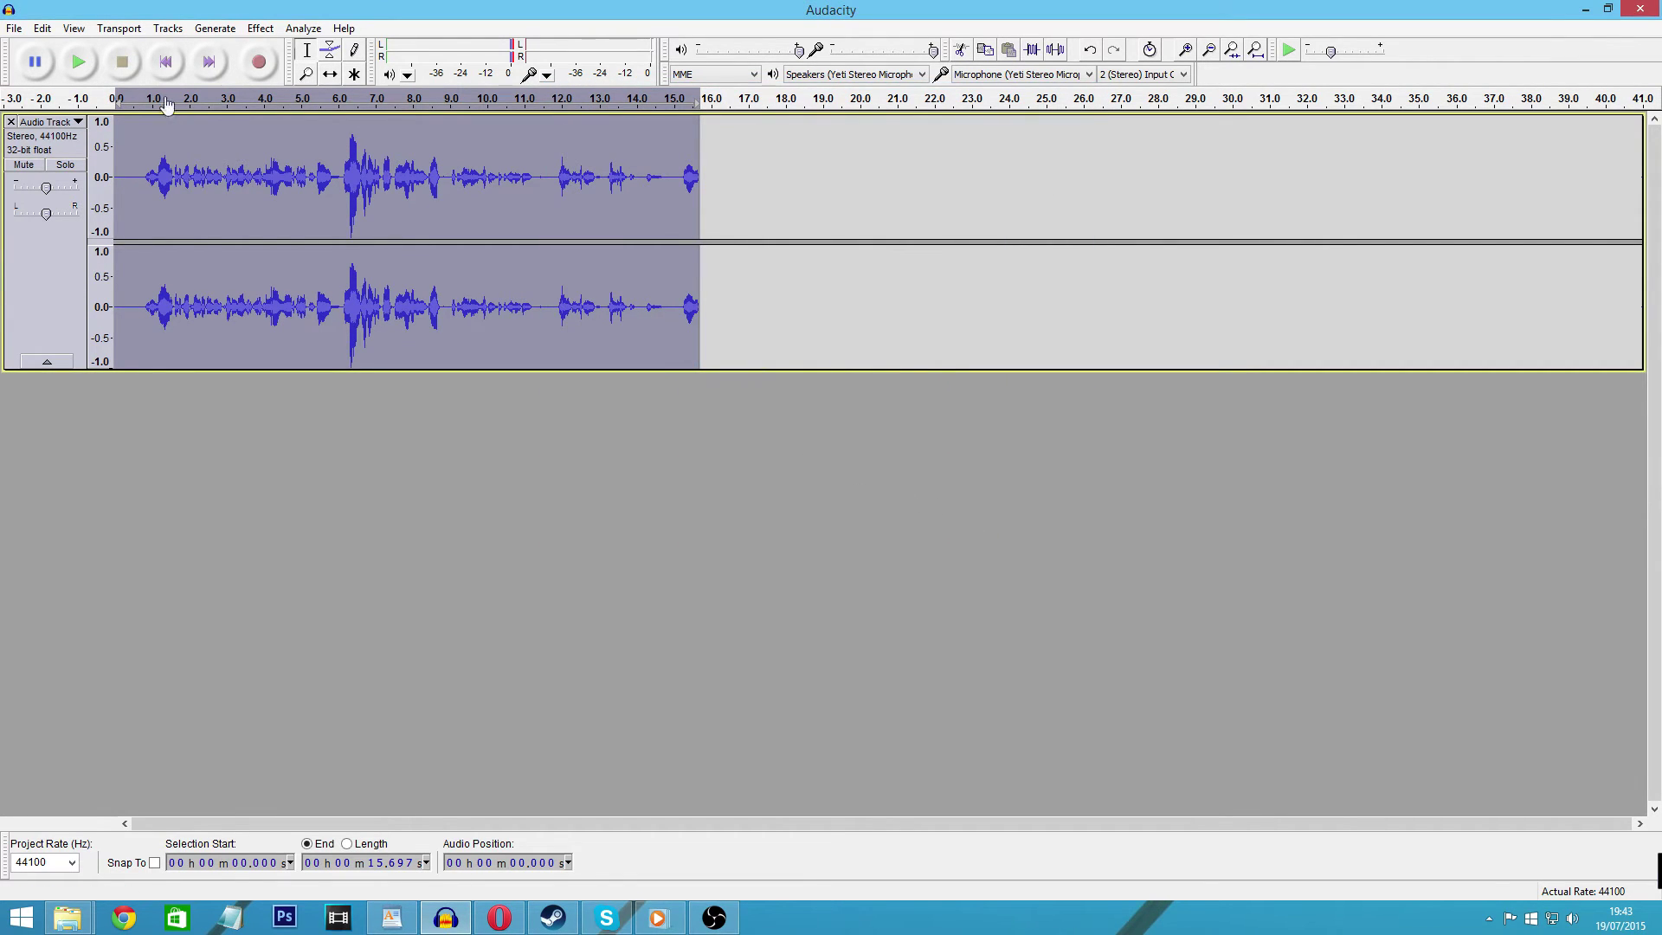
Preview a BassBoost of 8 dB at 100 Hz on the selected track without applying it
{"action": "left_click", "coordinate": [264, 28]}
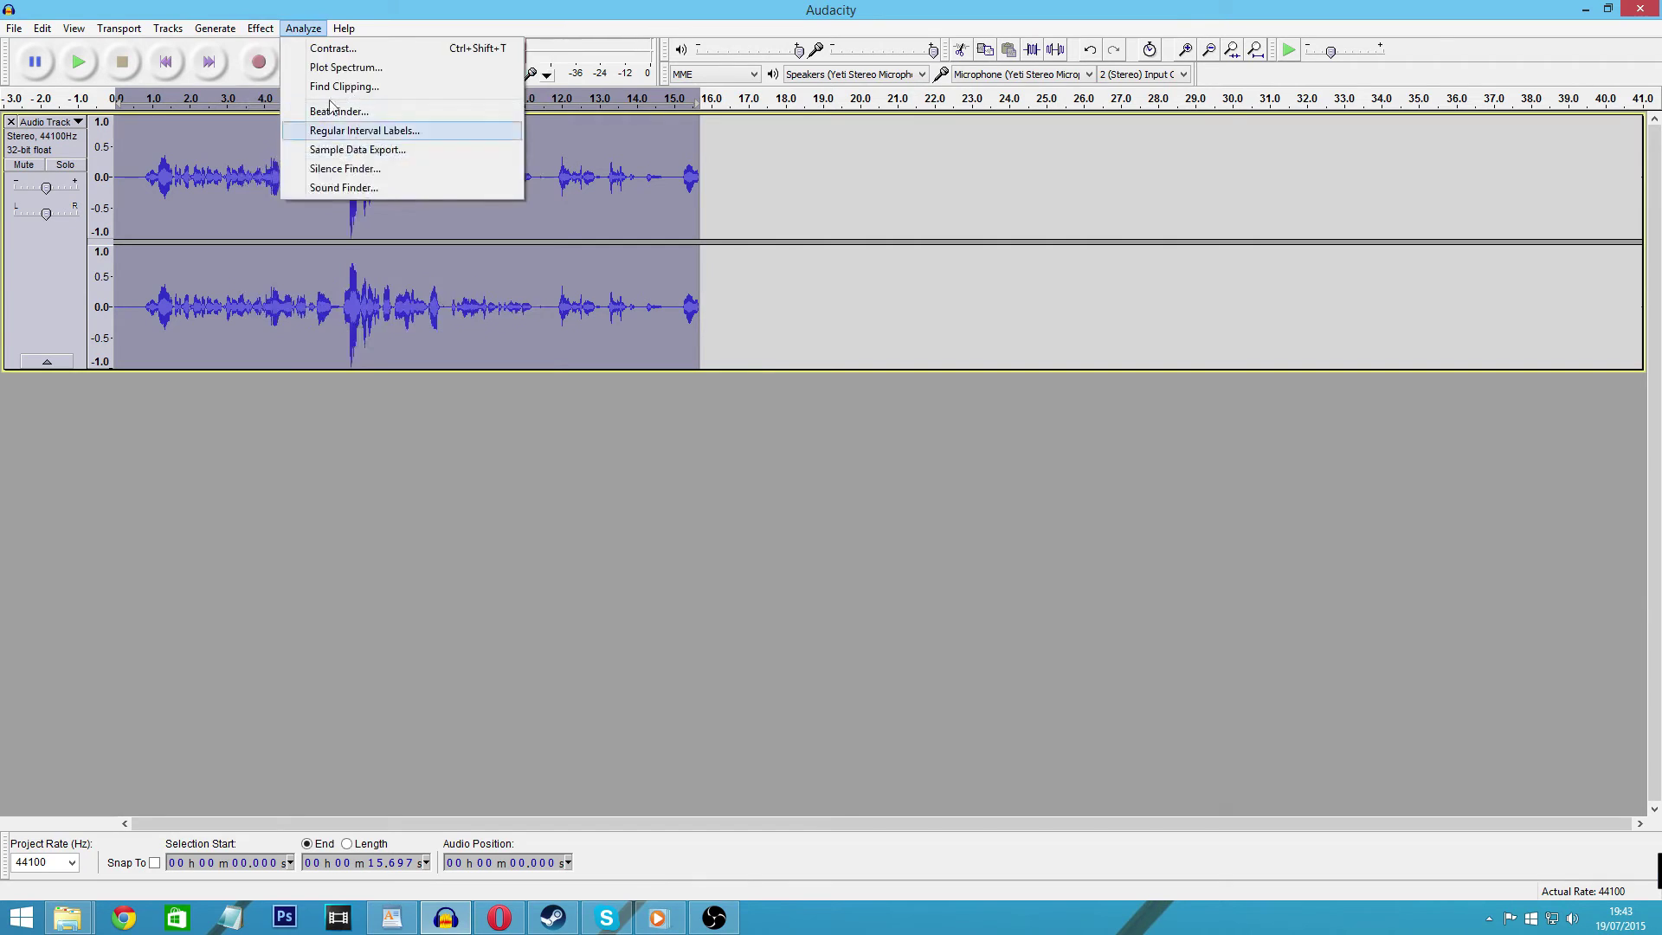
{"action": "left_click", "coordinate": [298, 110]}
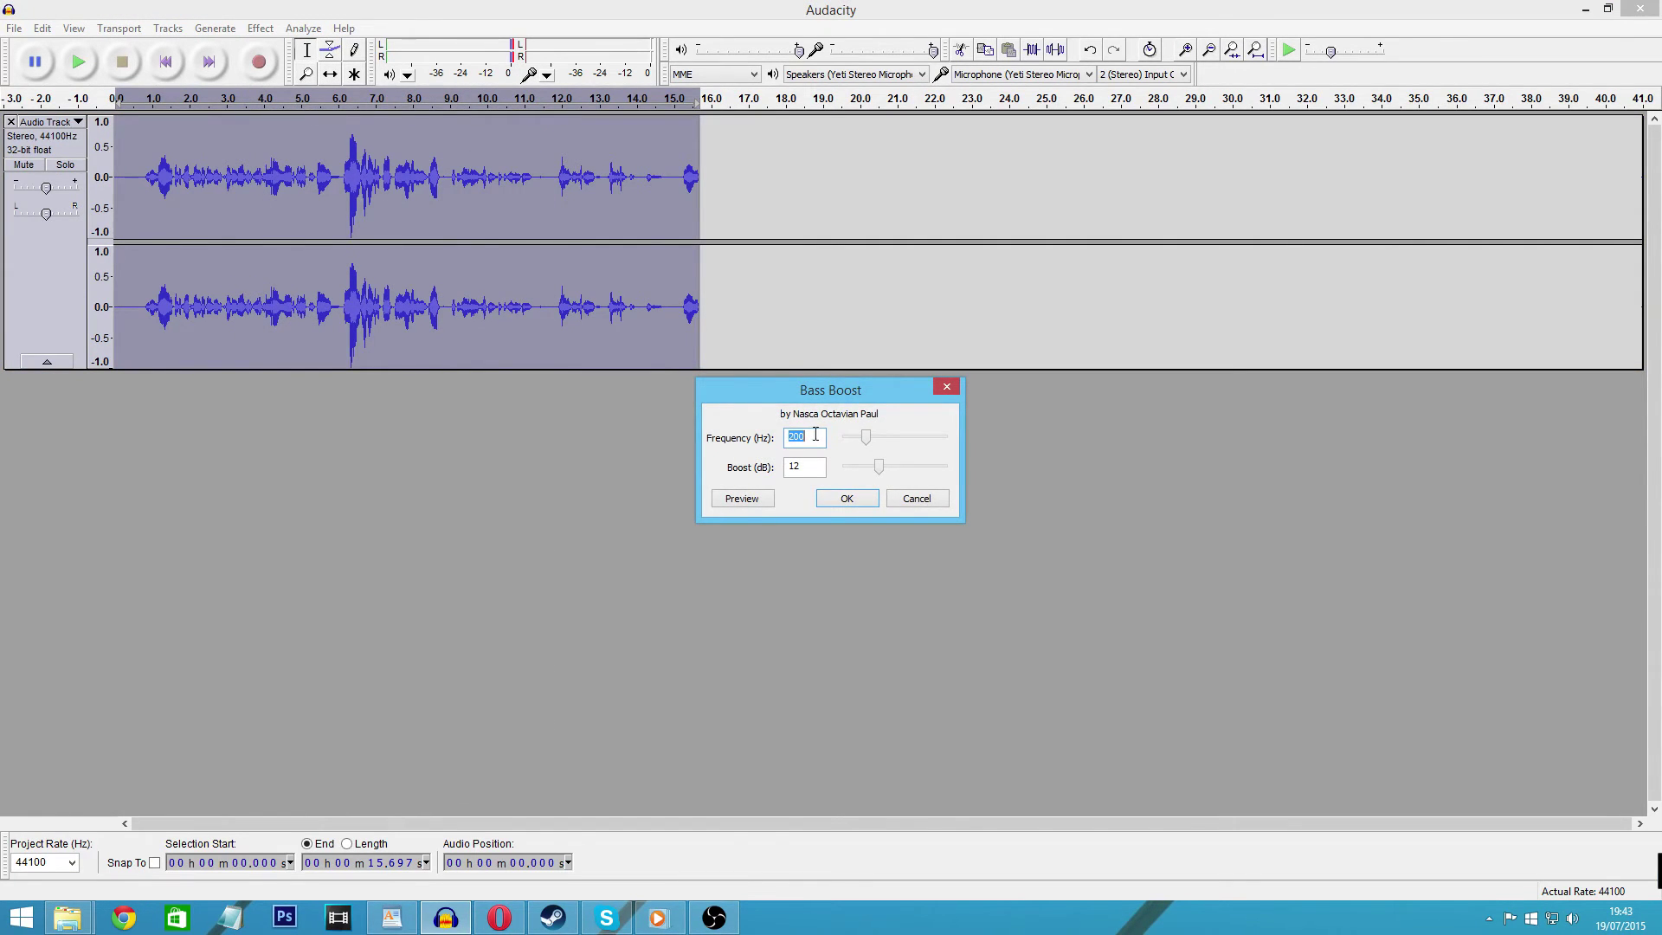
{"action": "type", "text": "100"}
{"action": "double_click", "coordinate": [800, 467]}
{"action": "type", "text": "8"}
{"action": "left_click", "coordinate": [740, 497]}
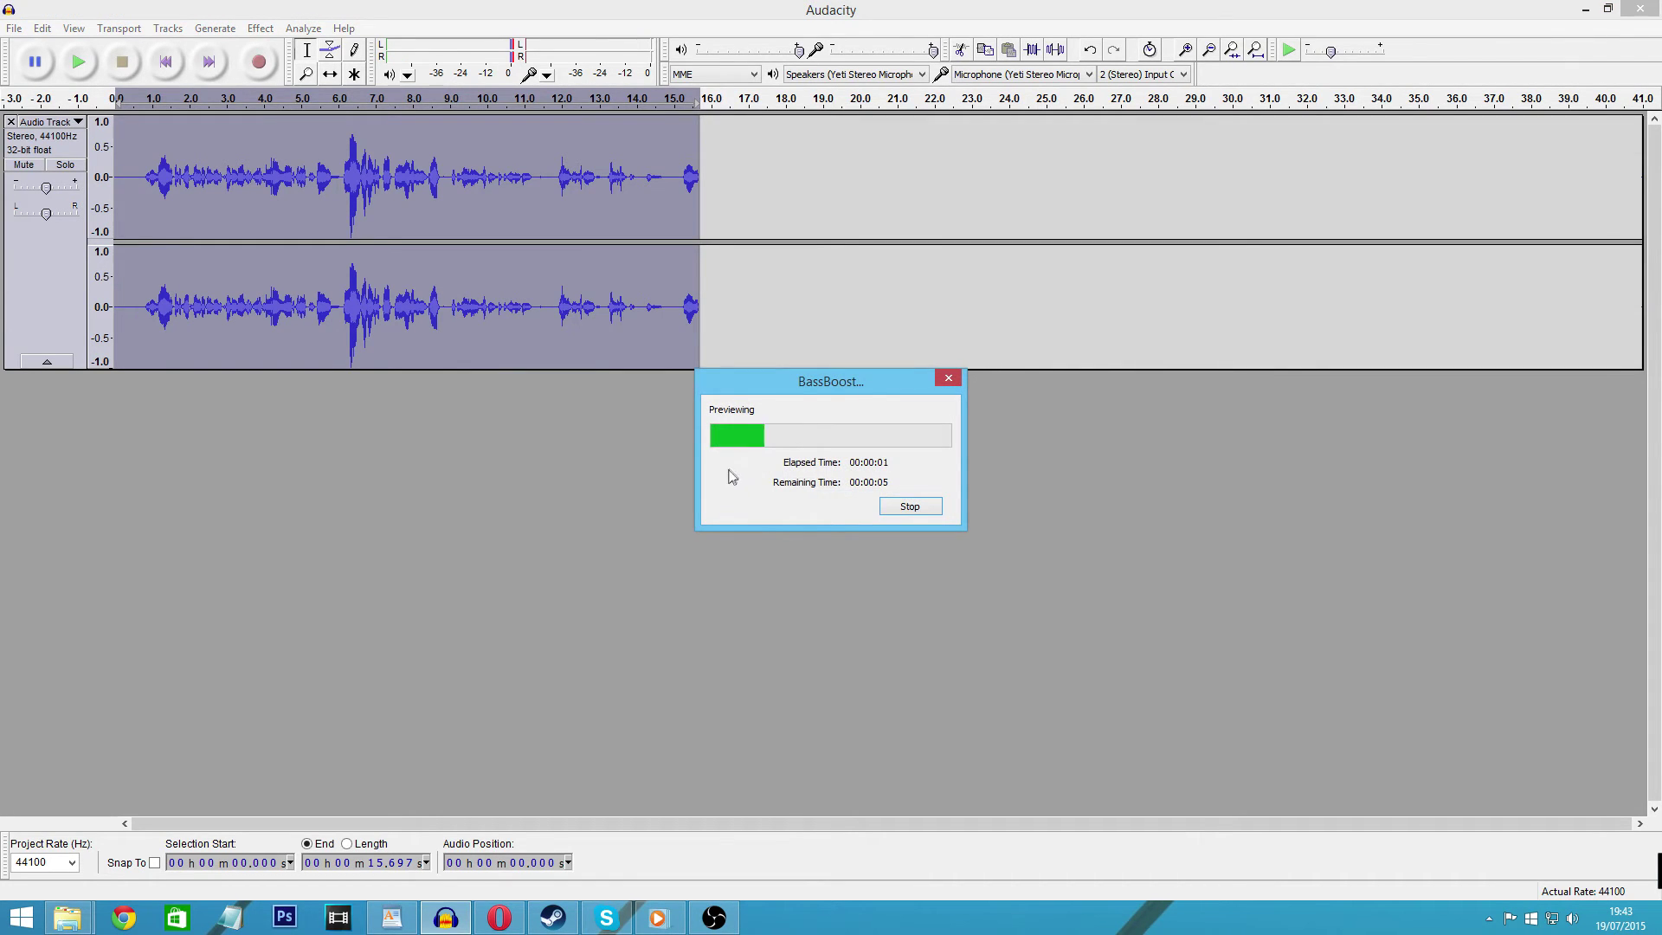
{"action": "left_click", "coordinate": [906, 507]}
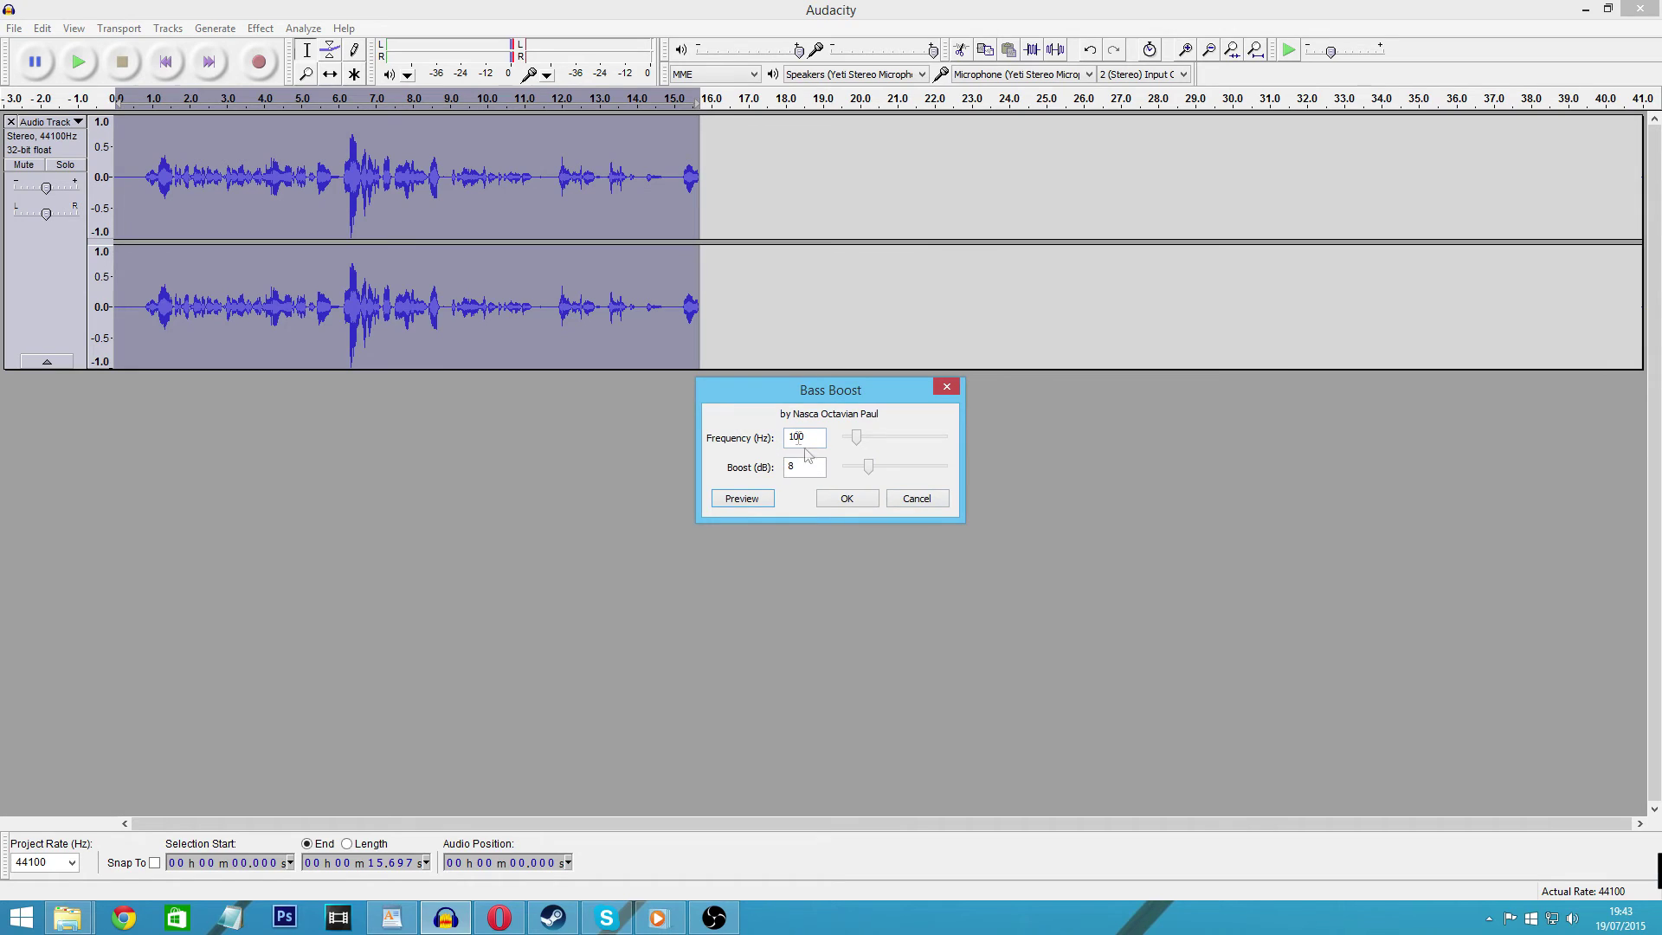
{"action": "left_click_drag", "start_coordinate": [809, 438], "coordinate": [796, 438]}
{"action": "left_click_drag", "start_coordinate": [794, 438], "coordinate": [786, 439]}
{"action": "left_click", "coordinate": [915, 499]}
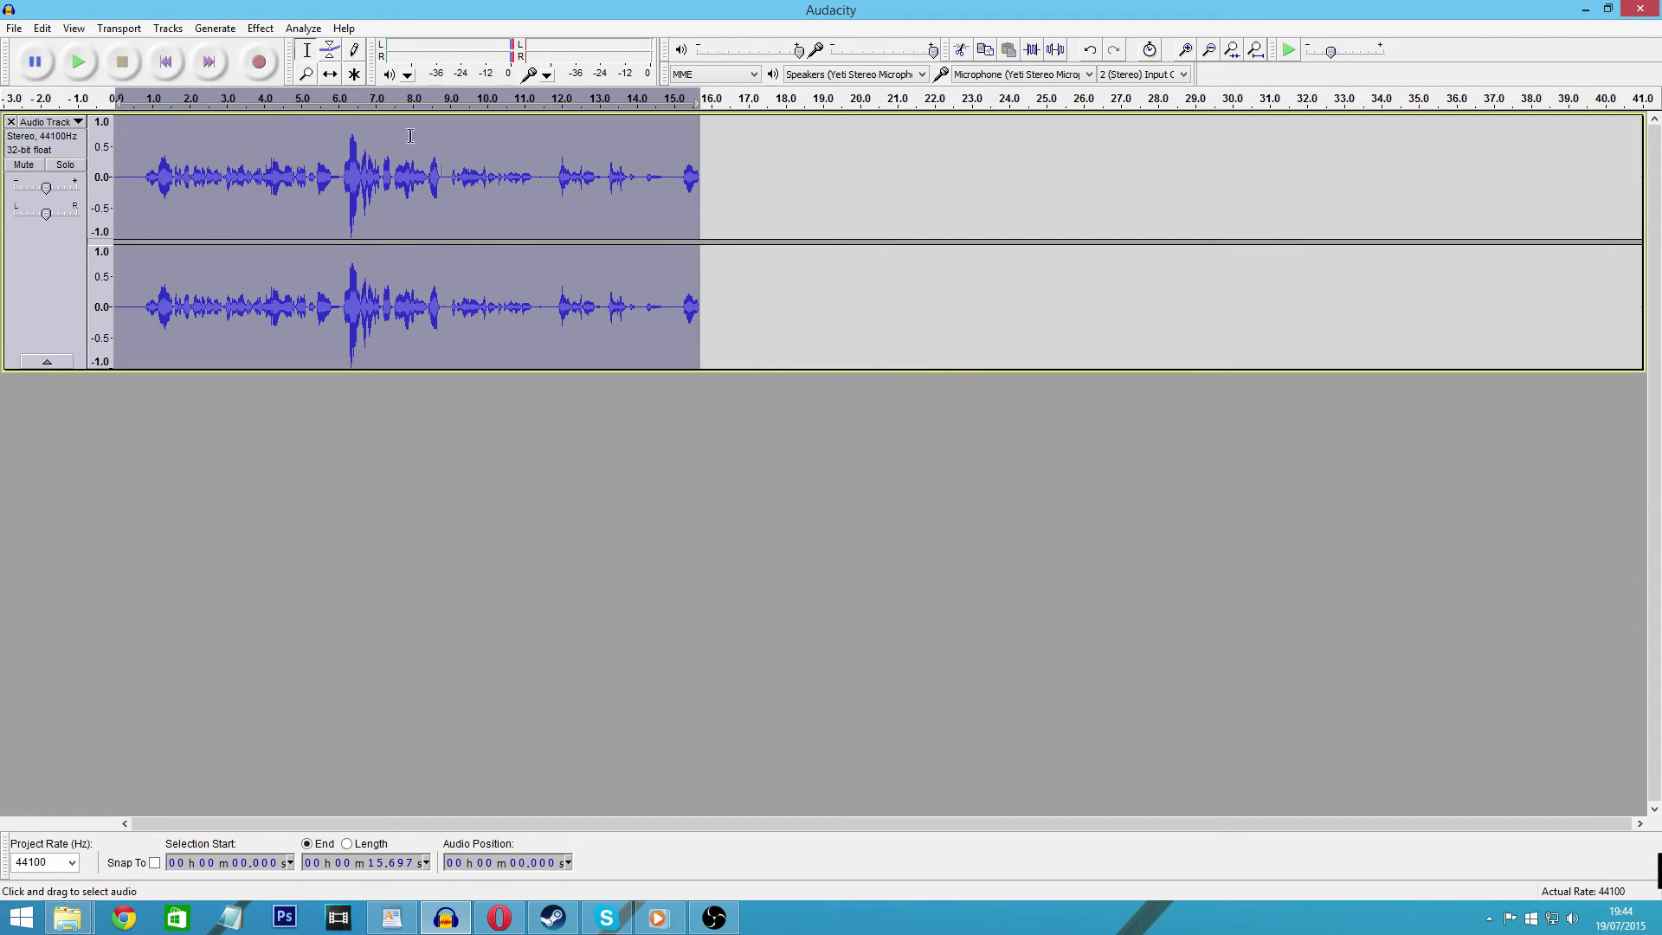
Preview and apply the Bass Boost equalization curve to the selected track, and play back the beginning of the result
{"action": "left_click", "coordinate": [260, 30]}
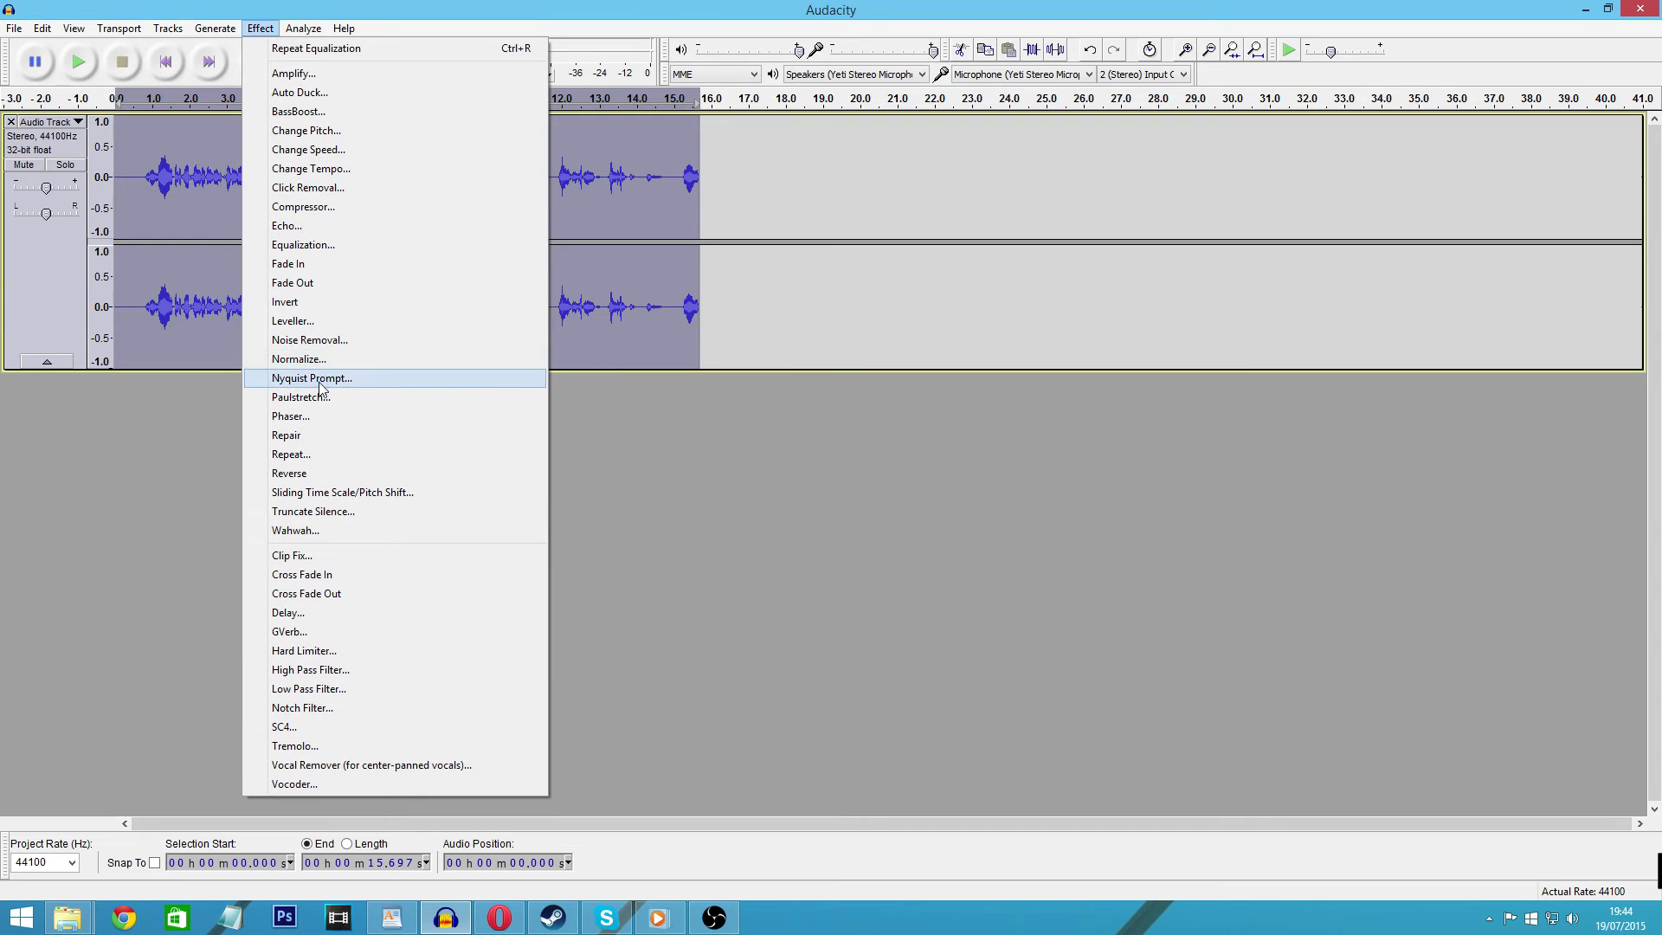
{"action": "left_click", "coordinate": [329, 245]}
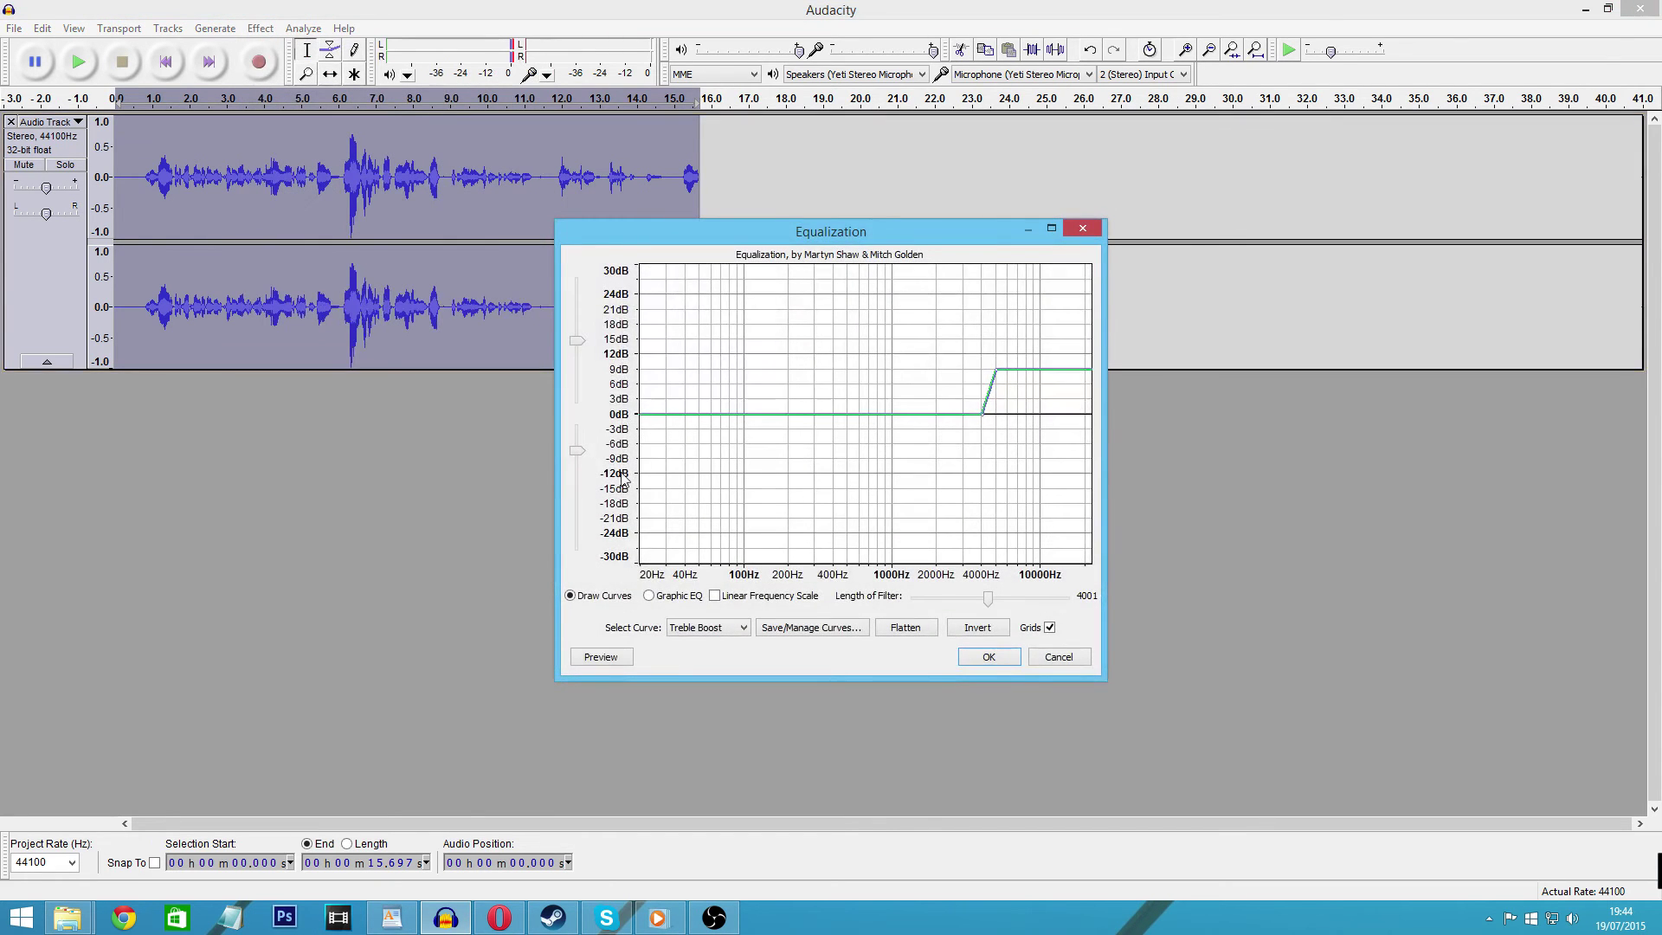
{"action": "left_click", "coordinate": [684, 628]}
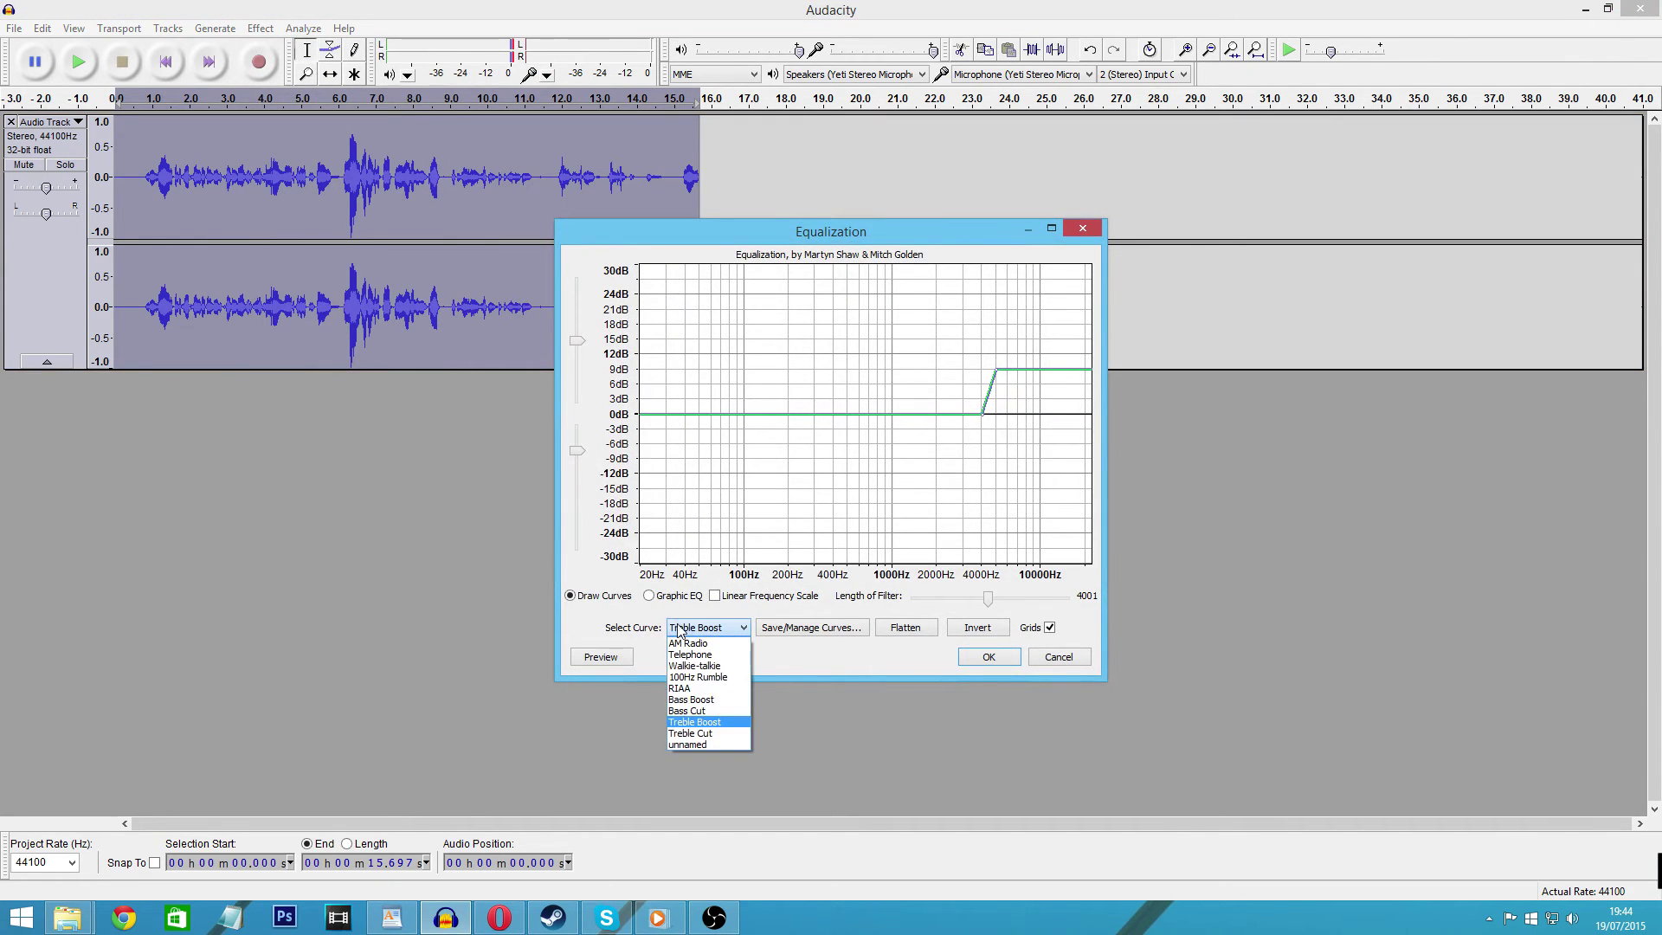
{"action": "left_click", "coordinate": [687, 701]}
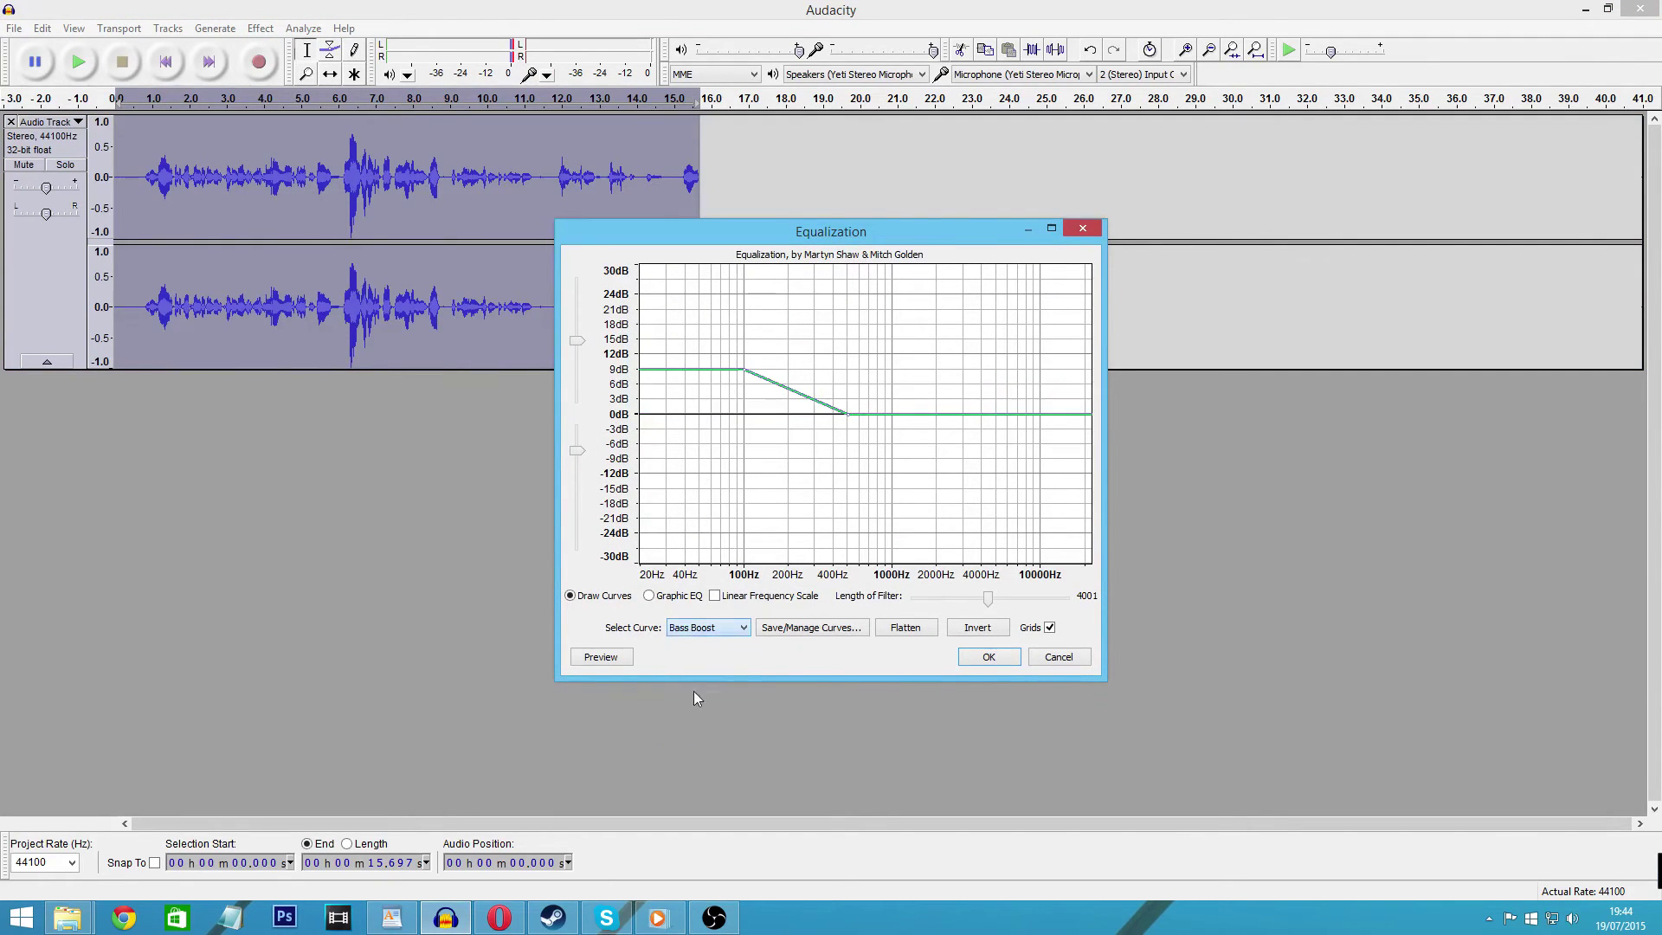
{"action": "left_click", "coordinate": [601, 657]}
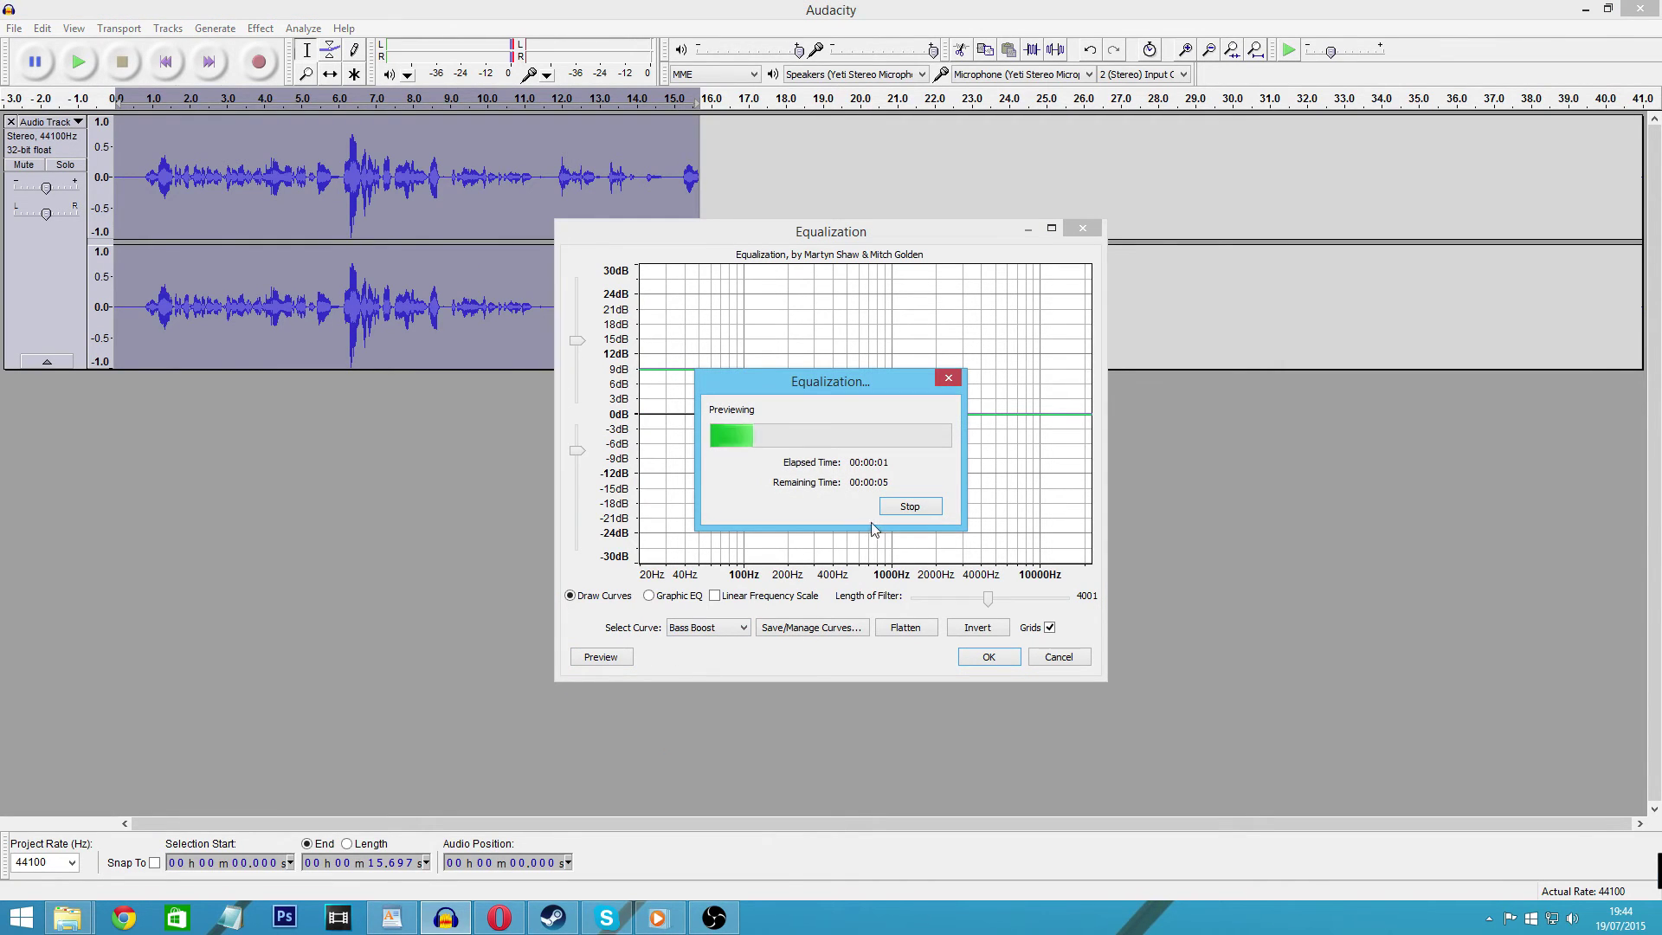
{"action": "left_click", "coordinate": [920, 508]}
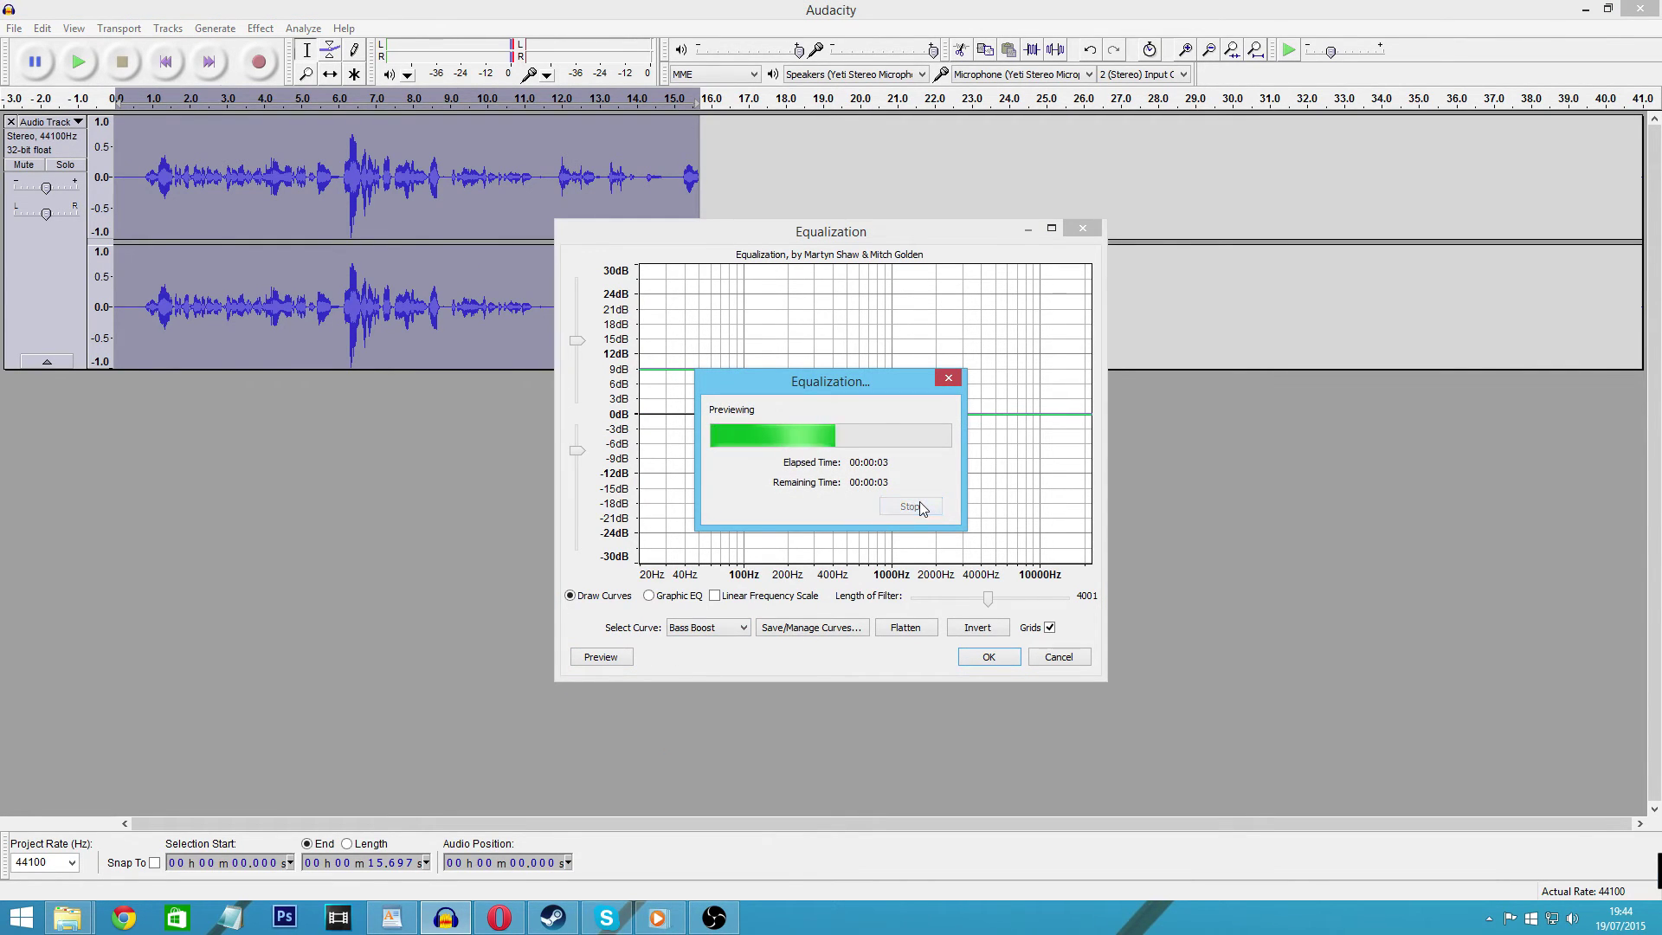
{"action": "left_click", "coordinate": [988, 662]}
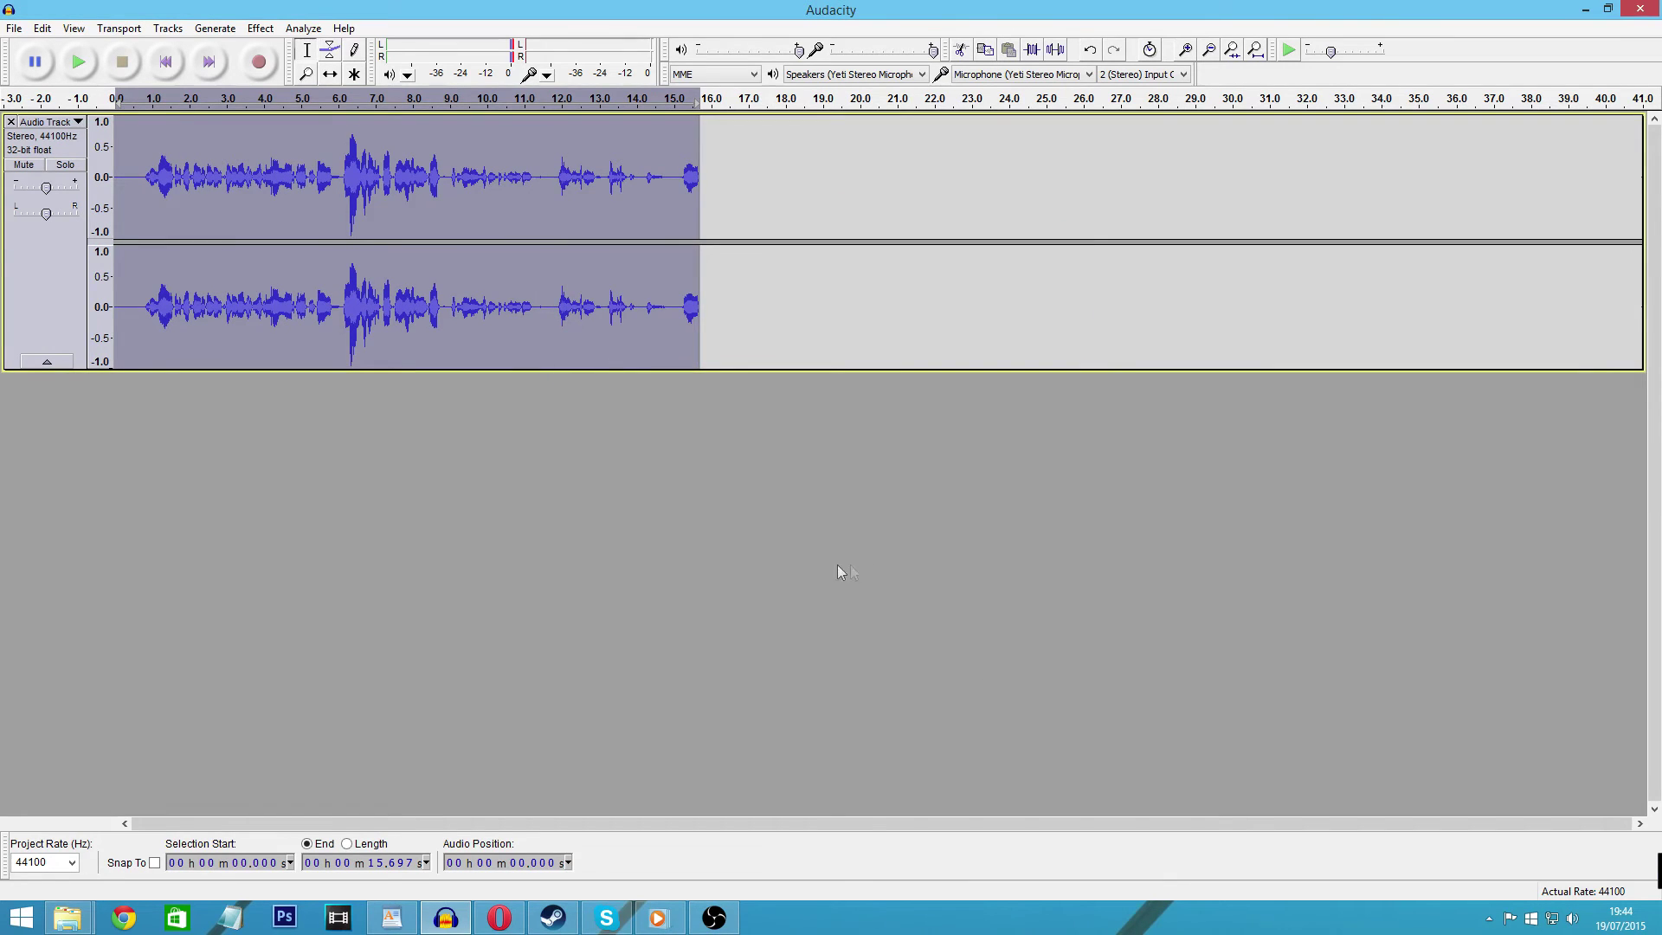
{"action": "key", "text": "space"}
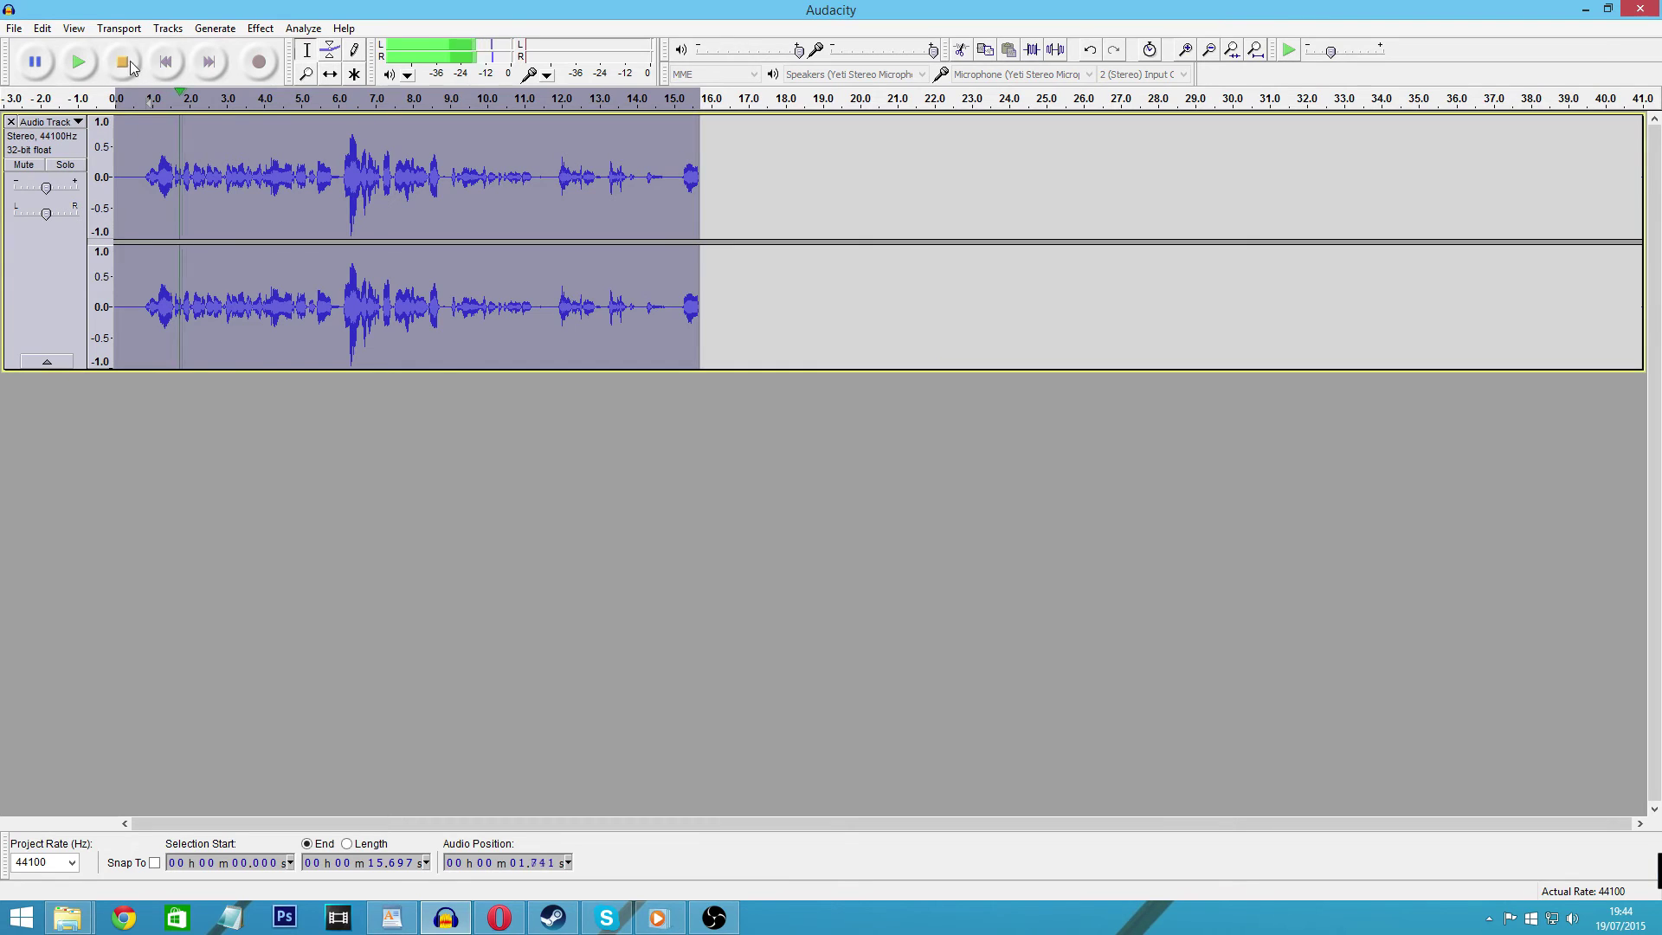
{"action": "left_click", "coordinate": [130, 68]}
Normalize the equalized track again with the existing Normalize settings
{"action": "left_click", "coordinate": [260, 27]}
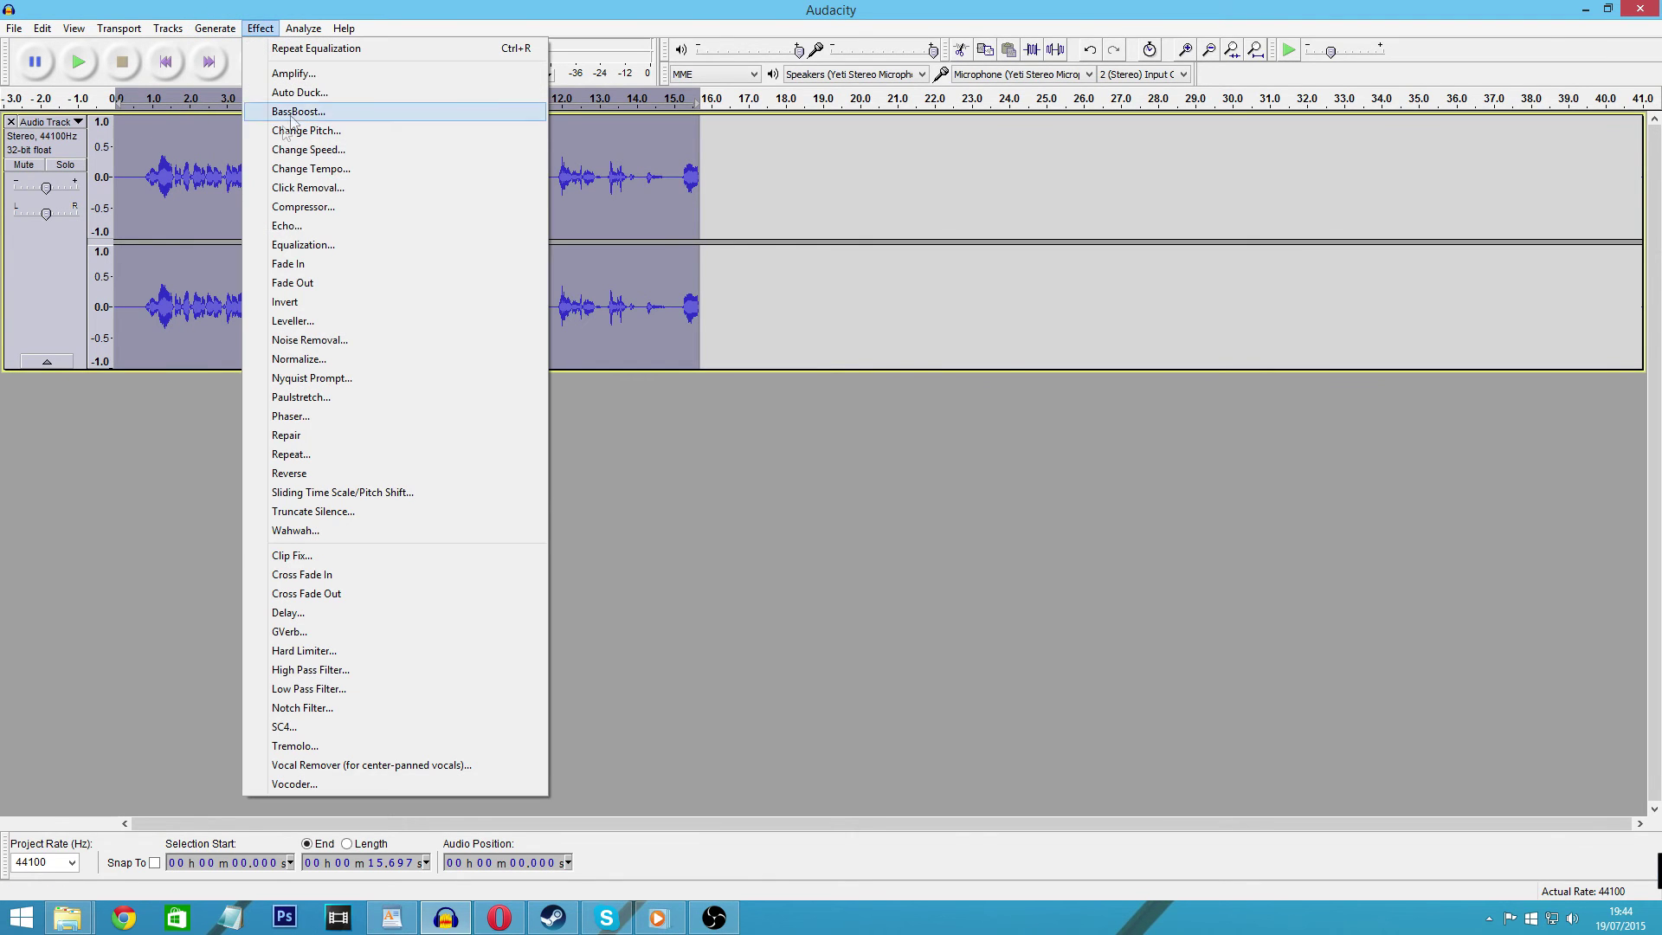
{"action": "left_click", "coordinate": [333, 368]}
{"action": "left_click", "coordinate": [847, 513]}
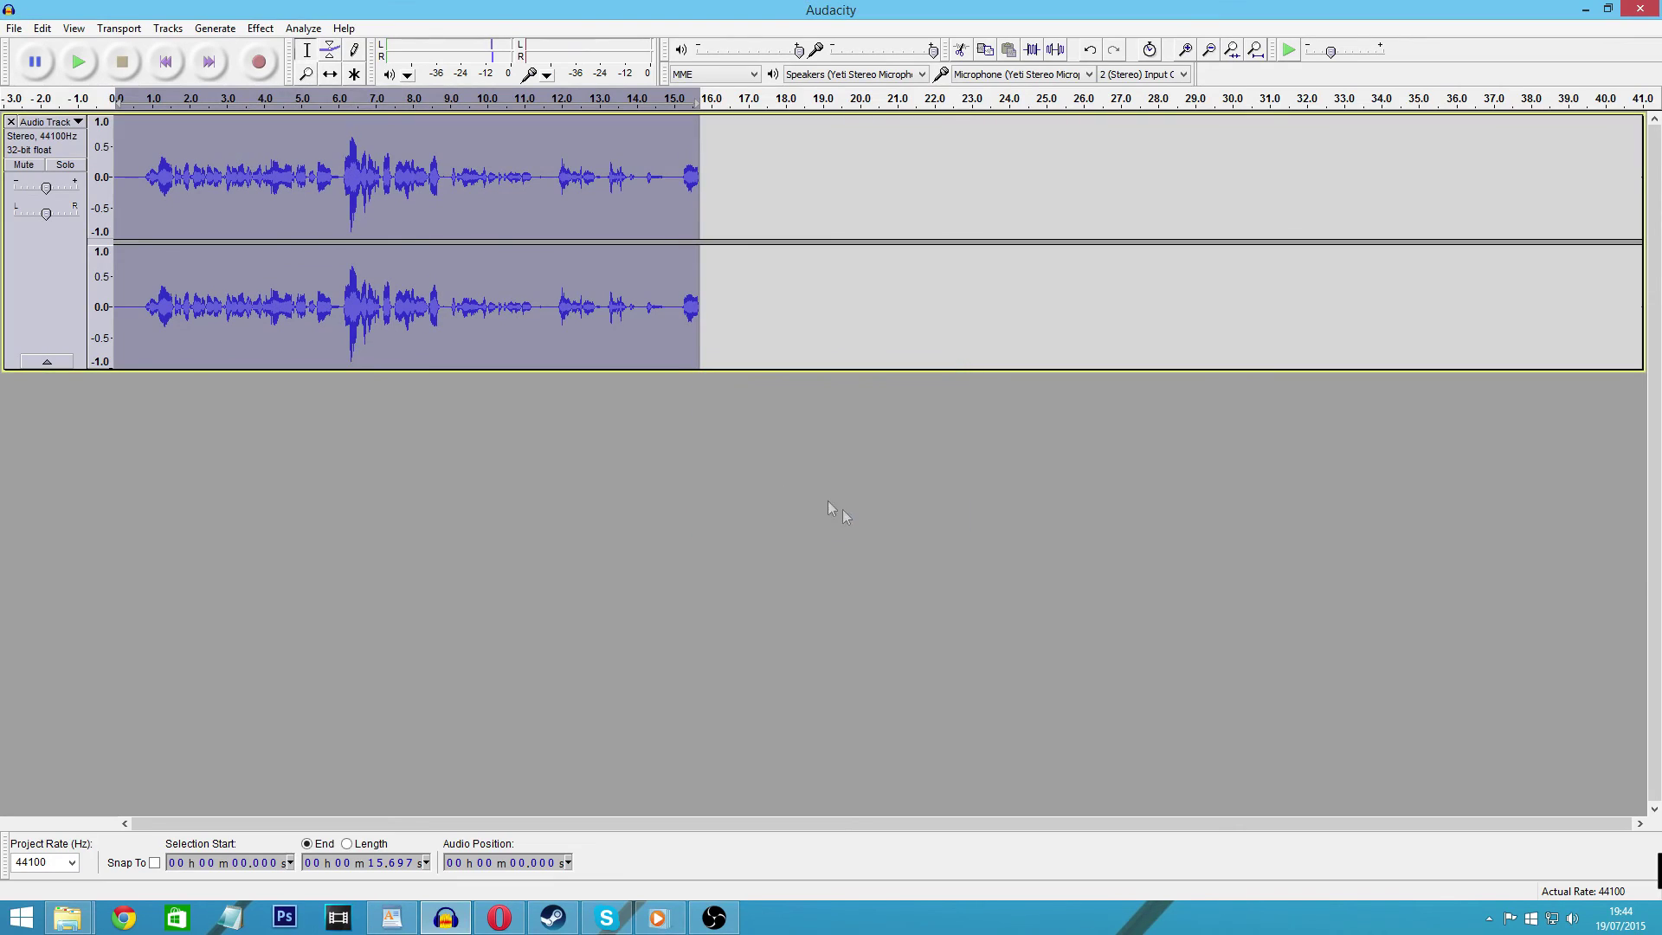
Apply the Hard Limiter with a -4 dB limit, 1.0 wet level and 0.0 residue level, and play back the processed track
{"action": "left_click", "coordinate": [260, 28]}
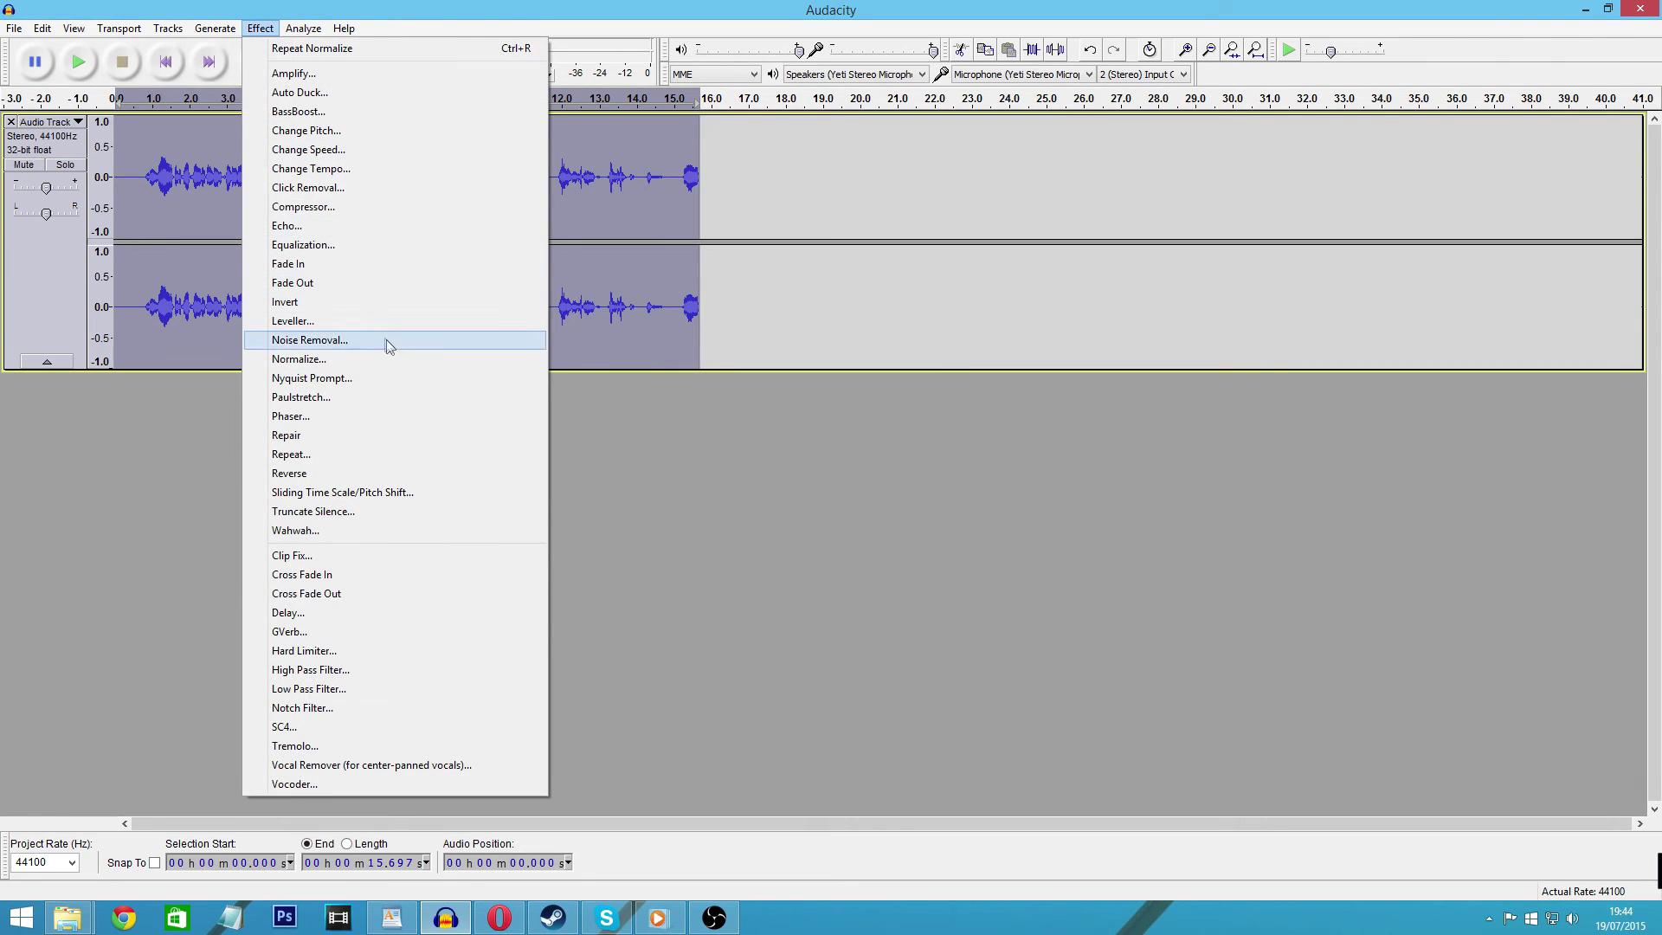
{"action": "left_click", "coordinate": [327, 657]}
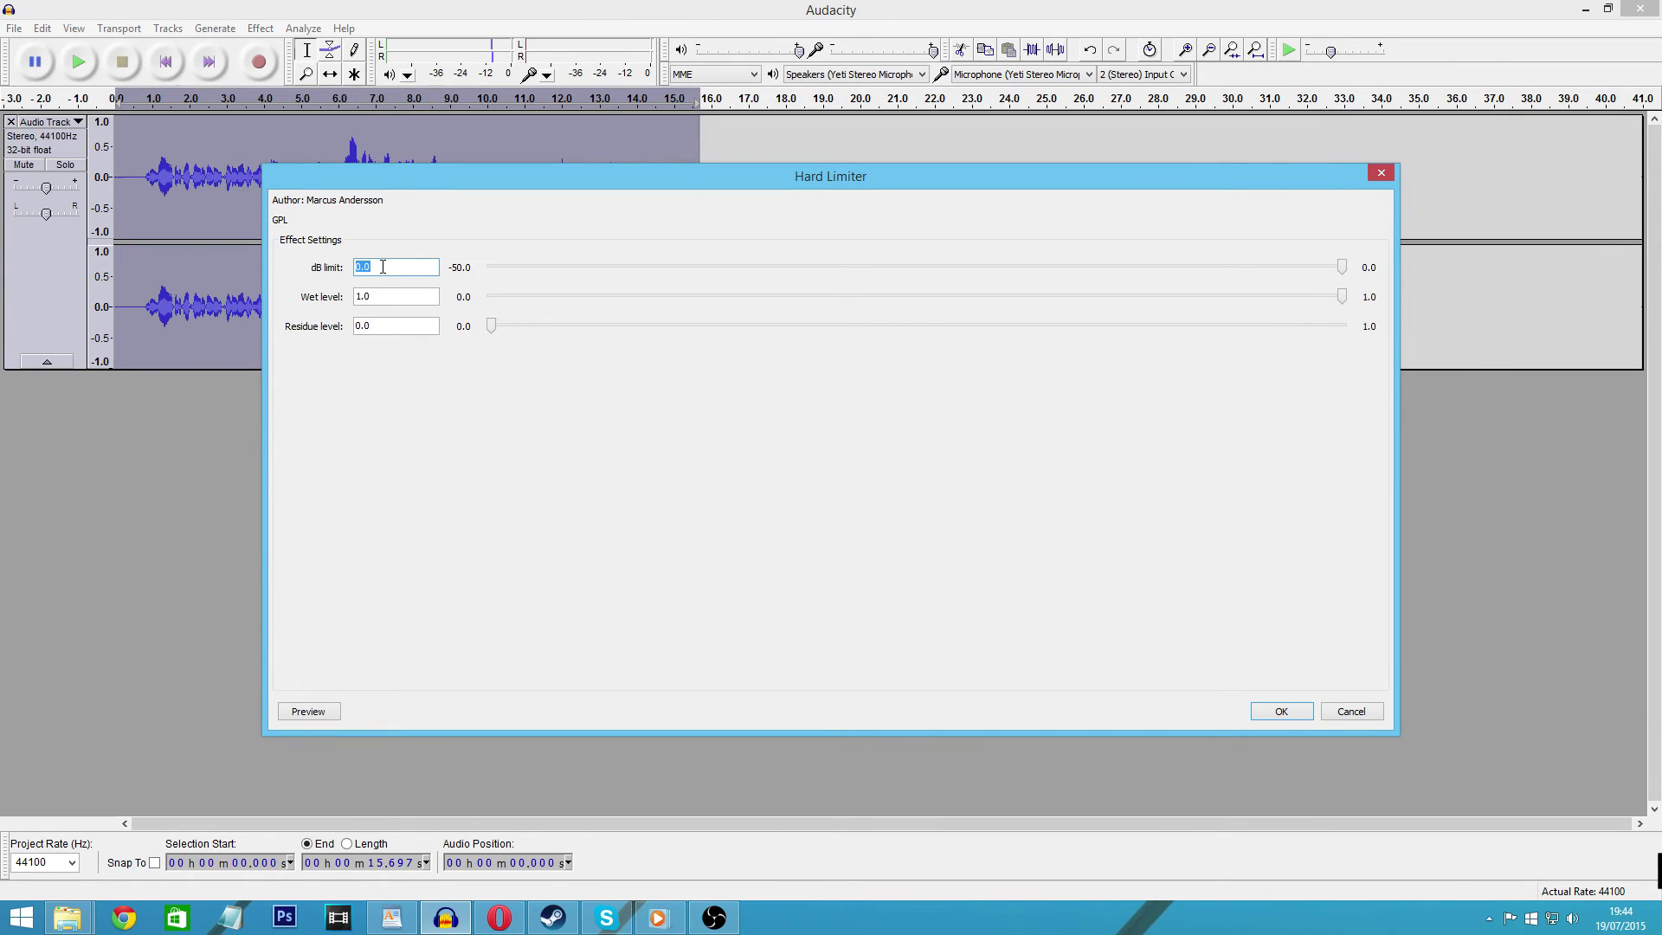
{"action": "type", "text": "-4"}
{"action": "left_click", "coordinate": [1280, 711]}
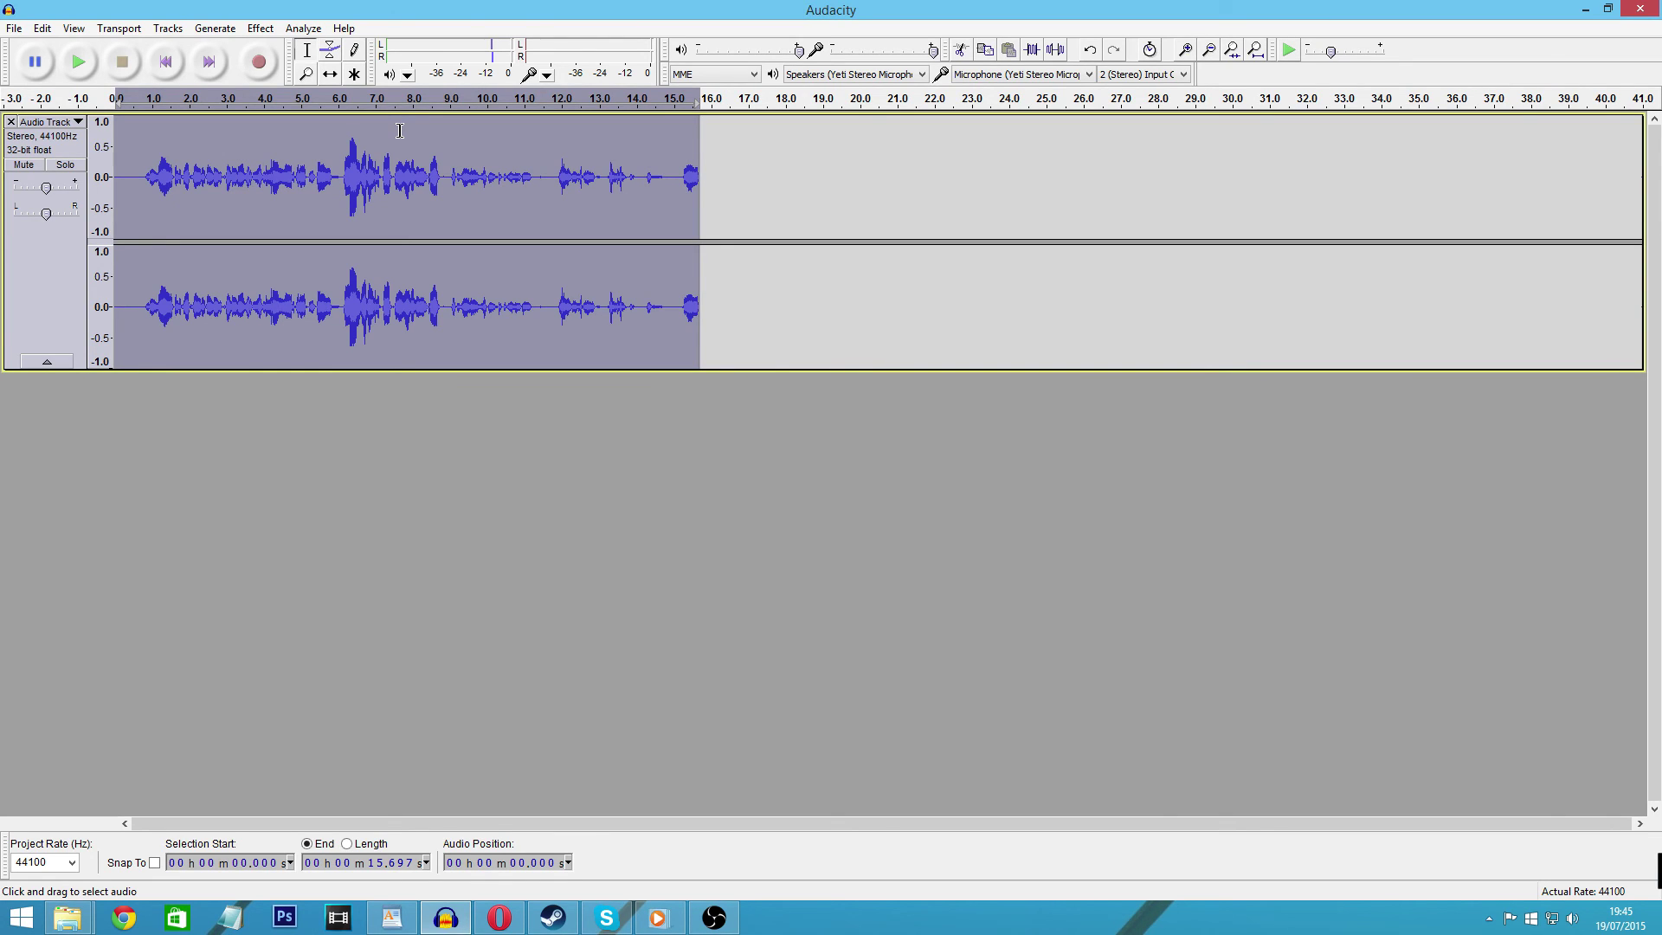
{"action": "left_click", "coordinate": [79, 64]}
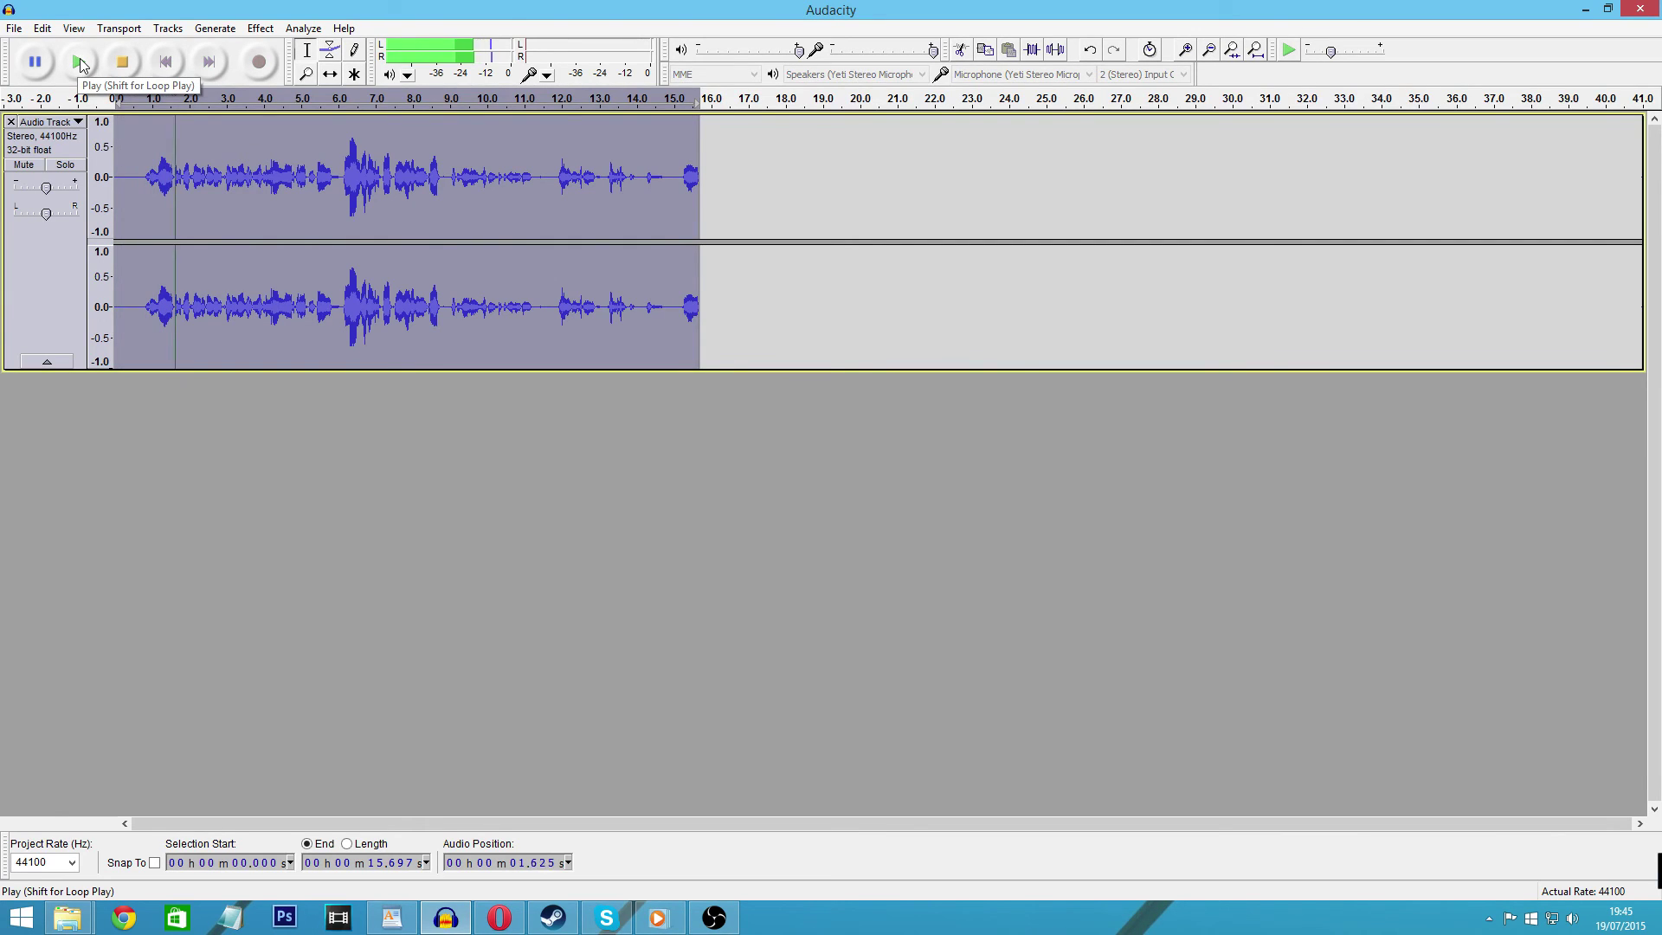
{"action": "left_click", "coordinate": [122, 62]}
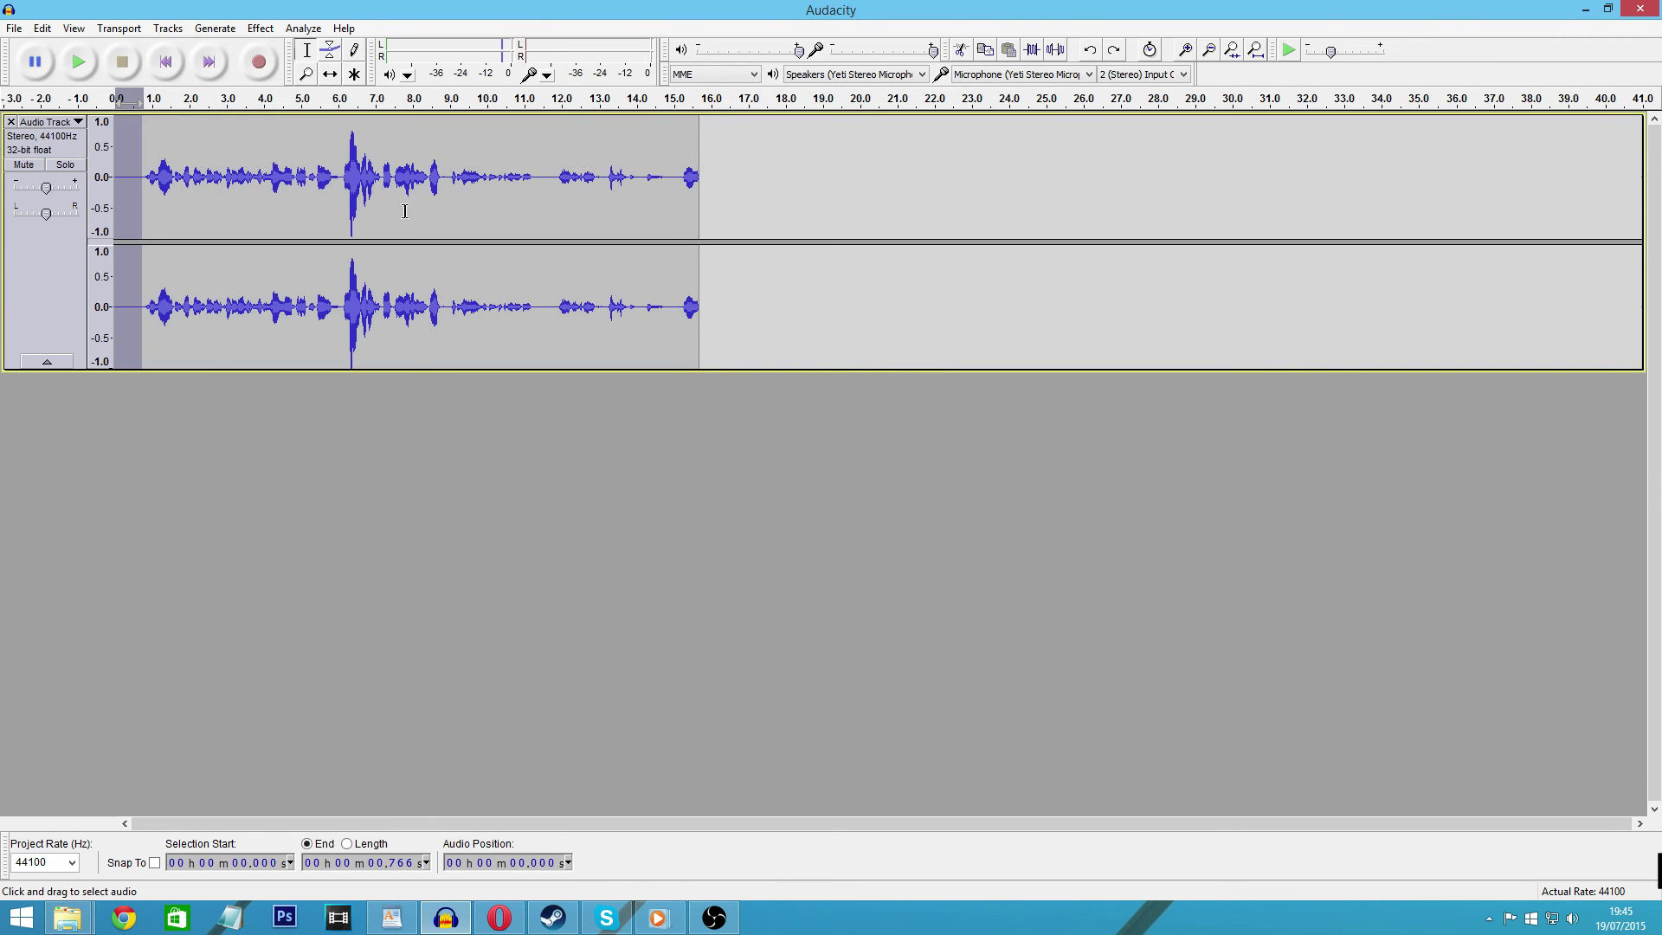
Play the start of the unprocessed recording, and redo all undone effects from Noise Removal onward to hear the processed version for comparison
{"action": "left_click", "coordinate": [117, 97]}
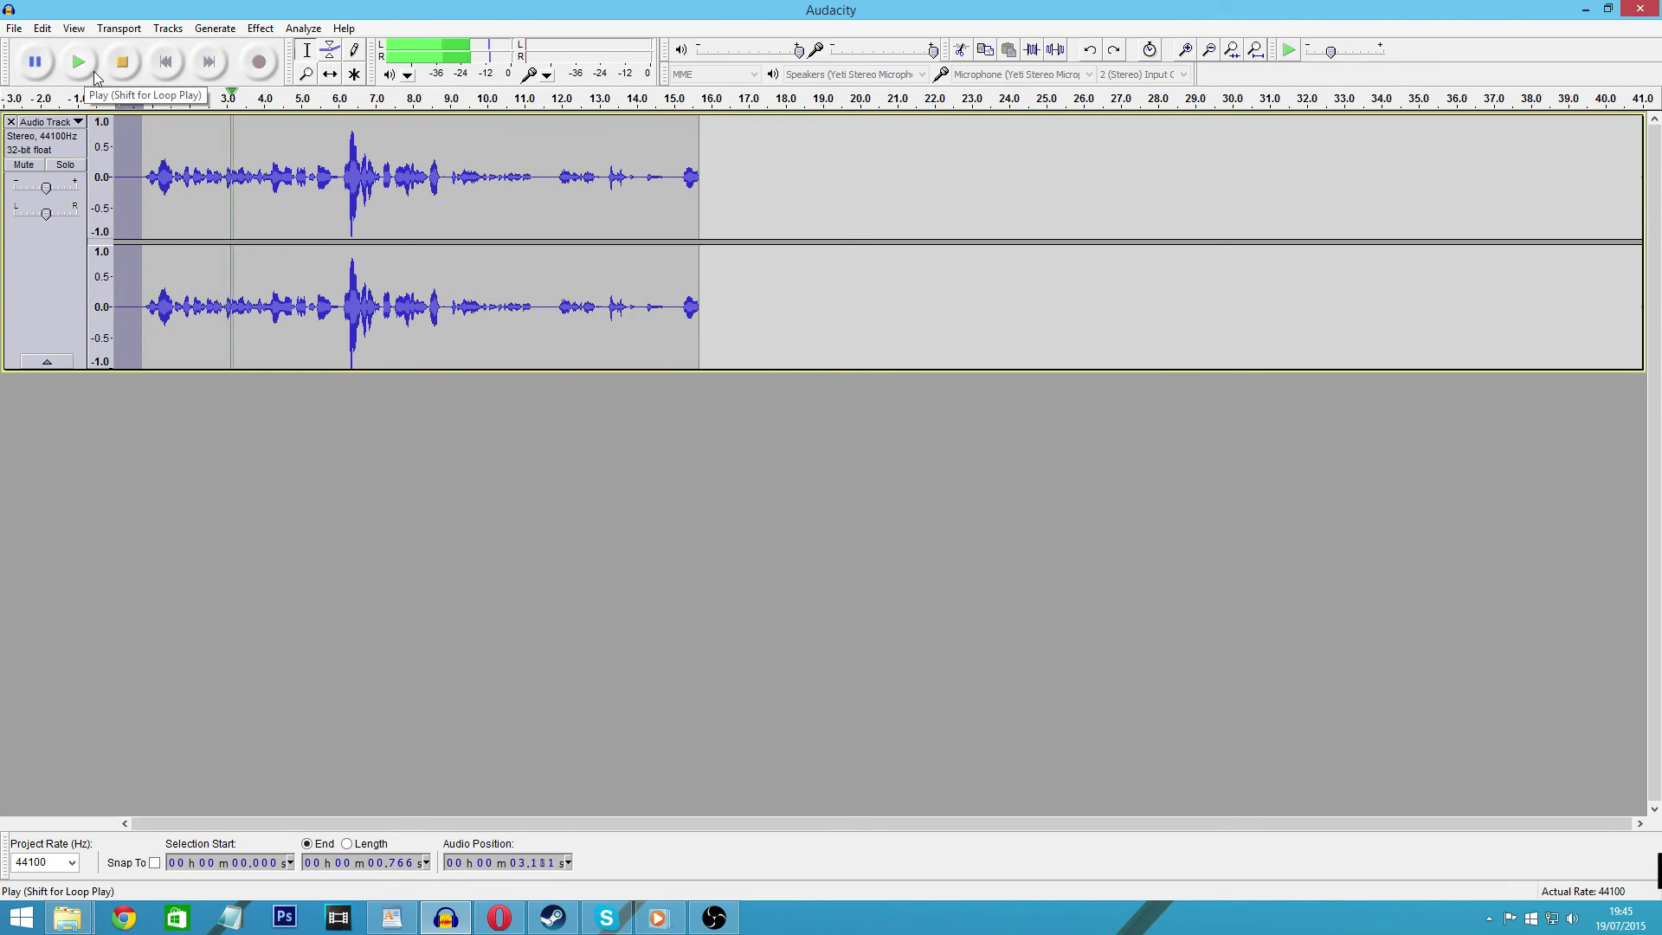
{"action": "left_click", "coordinate": [128, 68]}
{"action": "left_click", "coordinate": [43, 29]}
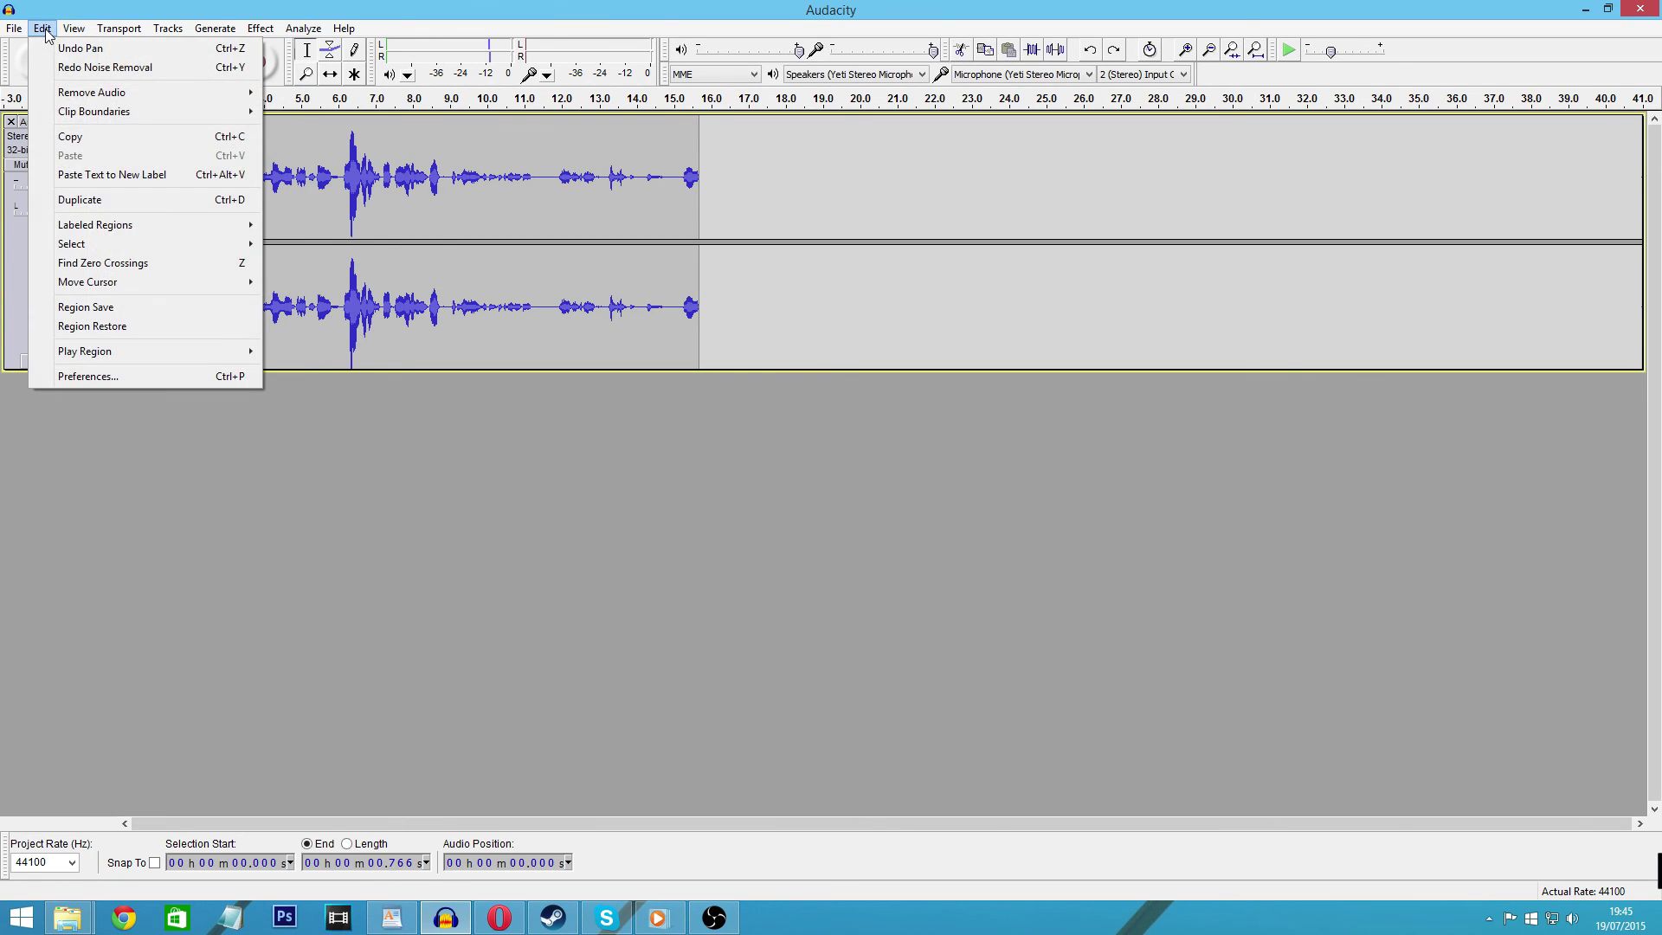
{"action": "left_click", "coordinate": [66, 69]}
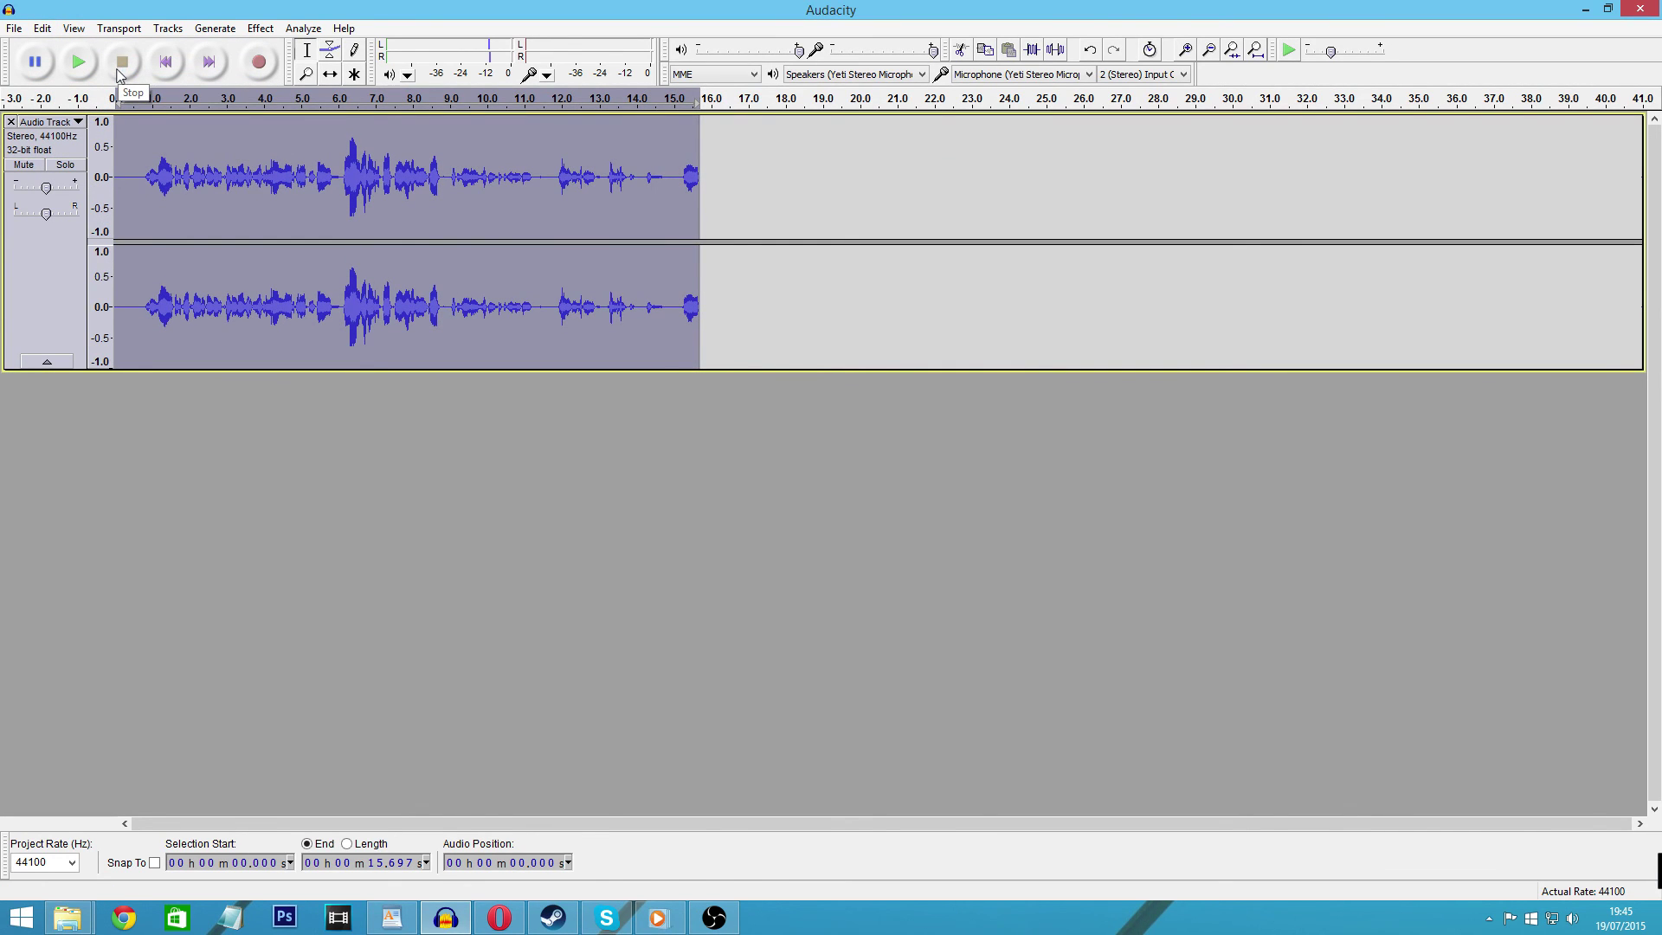
{"action": "left_click", "coordinate": [143, 91]}
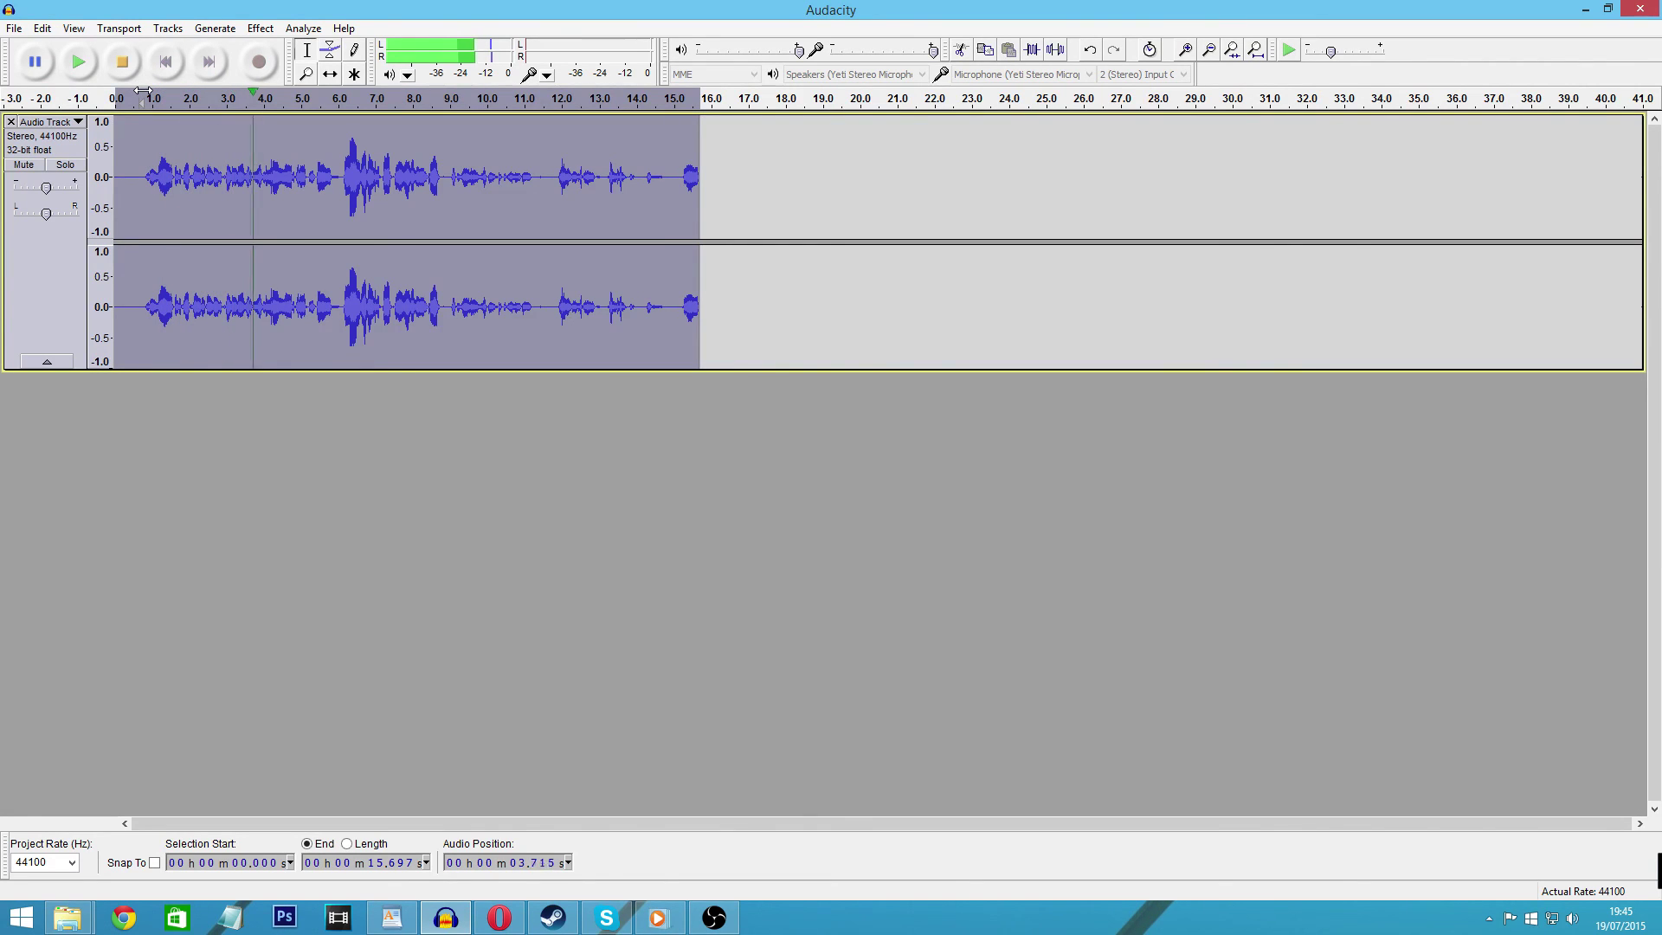
{"action": "left_click", "coordinate": [122, 61]}
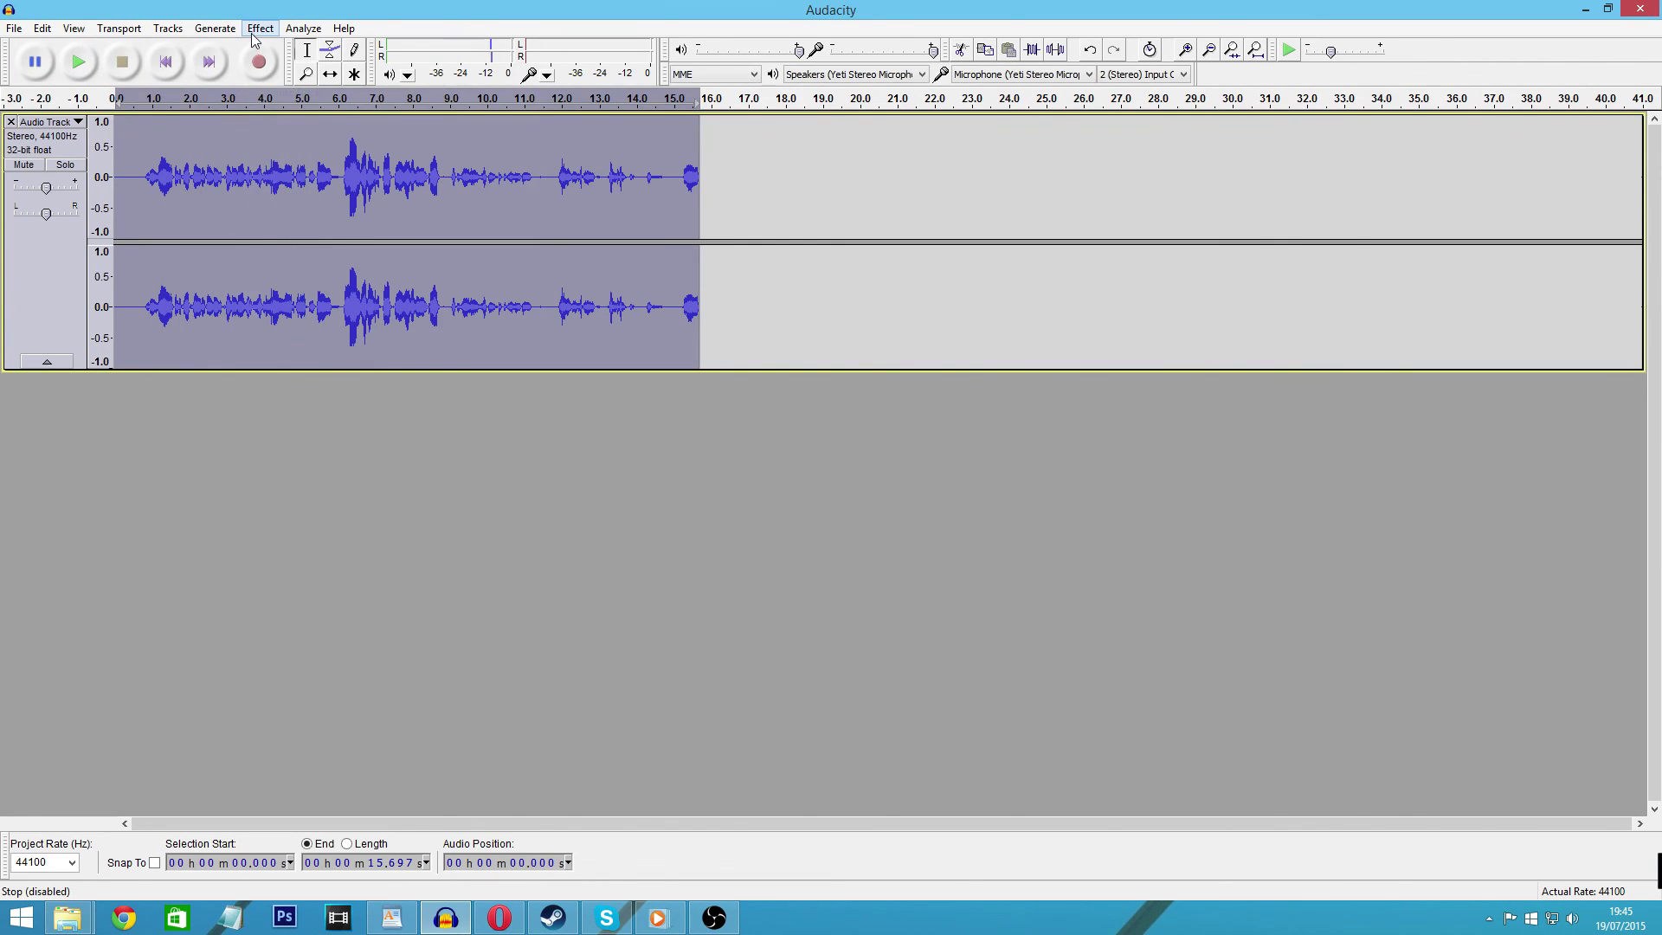
Amplify the whole processed track by 1 dB without allowing clipping, and play back the beginning of the result
{"action": "left_click", "coordinate": [257, 29]}
{"action": "left_click", "coordinate": [290, 70]}
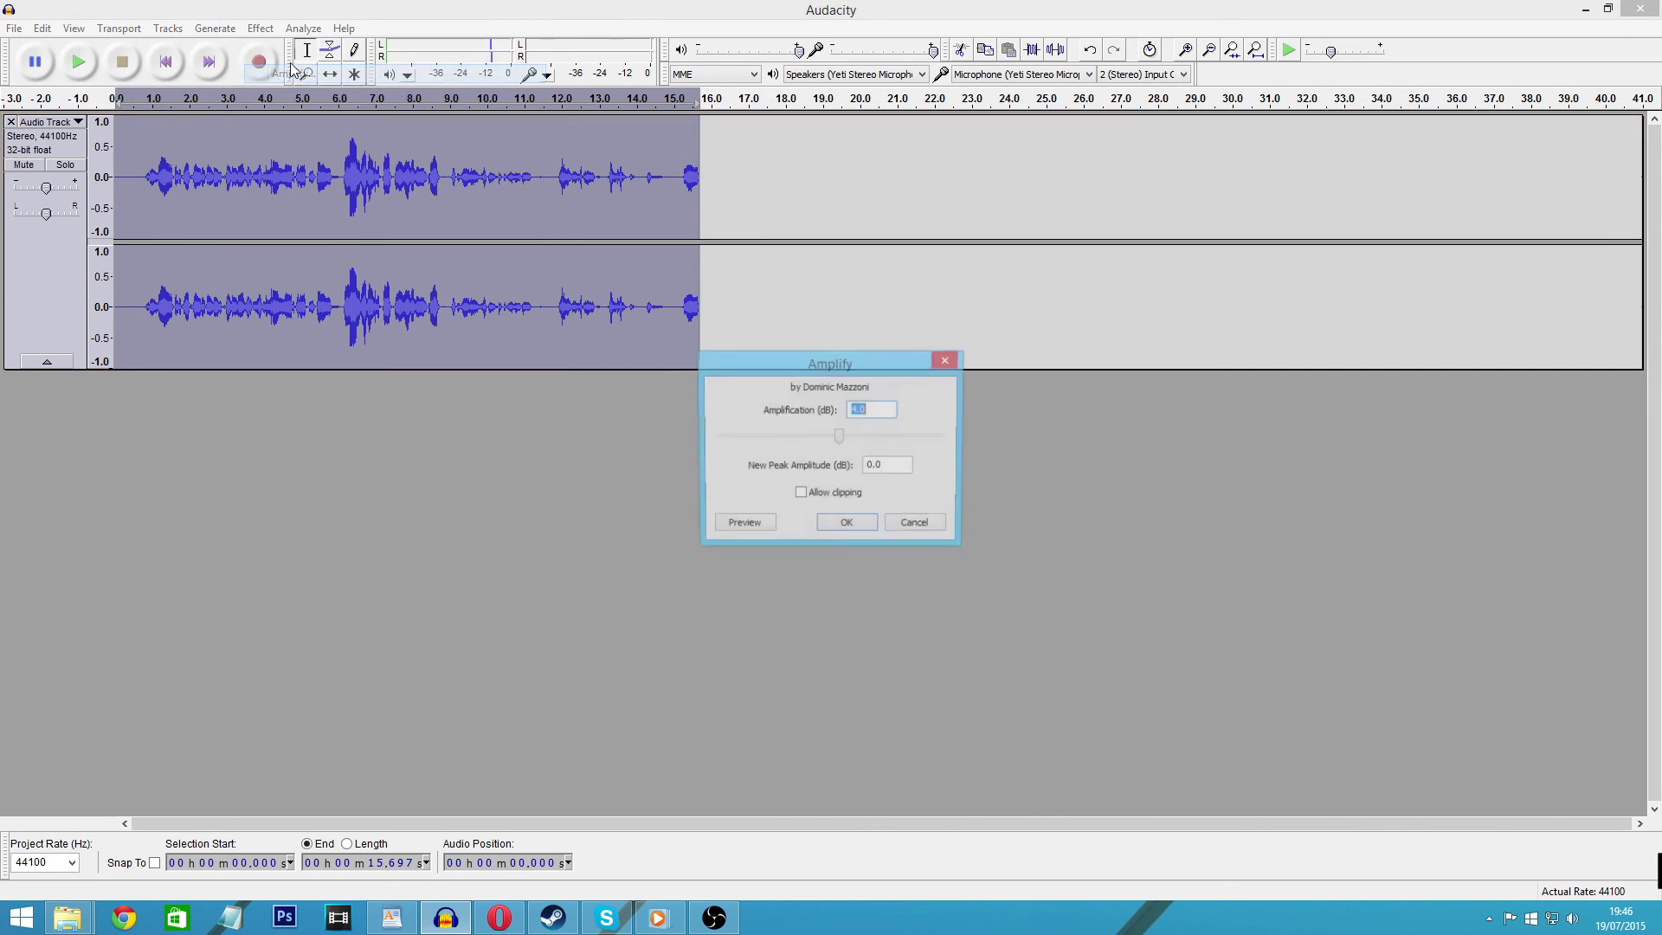
{"action": "type", "text": "1"}
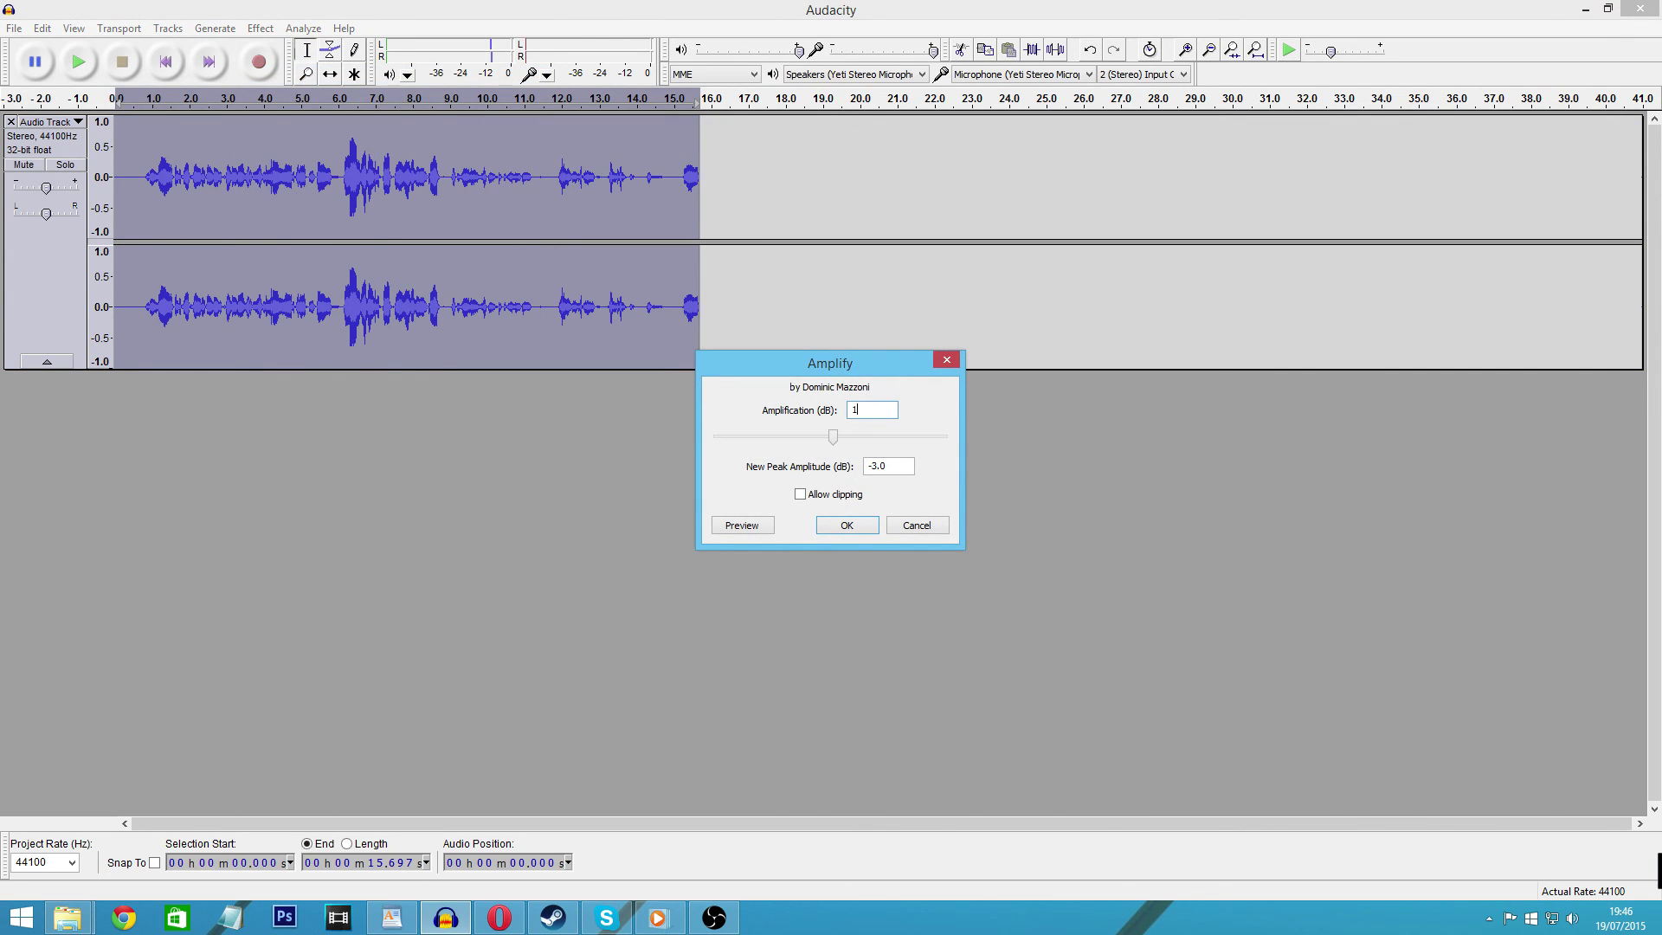
{"action": "left_click", "coordinate": [847, 526]}
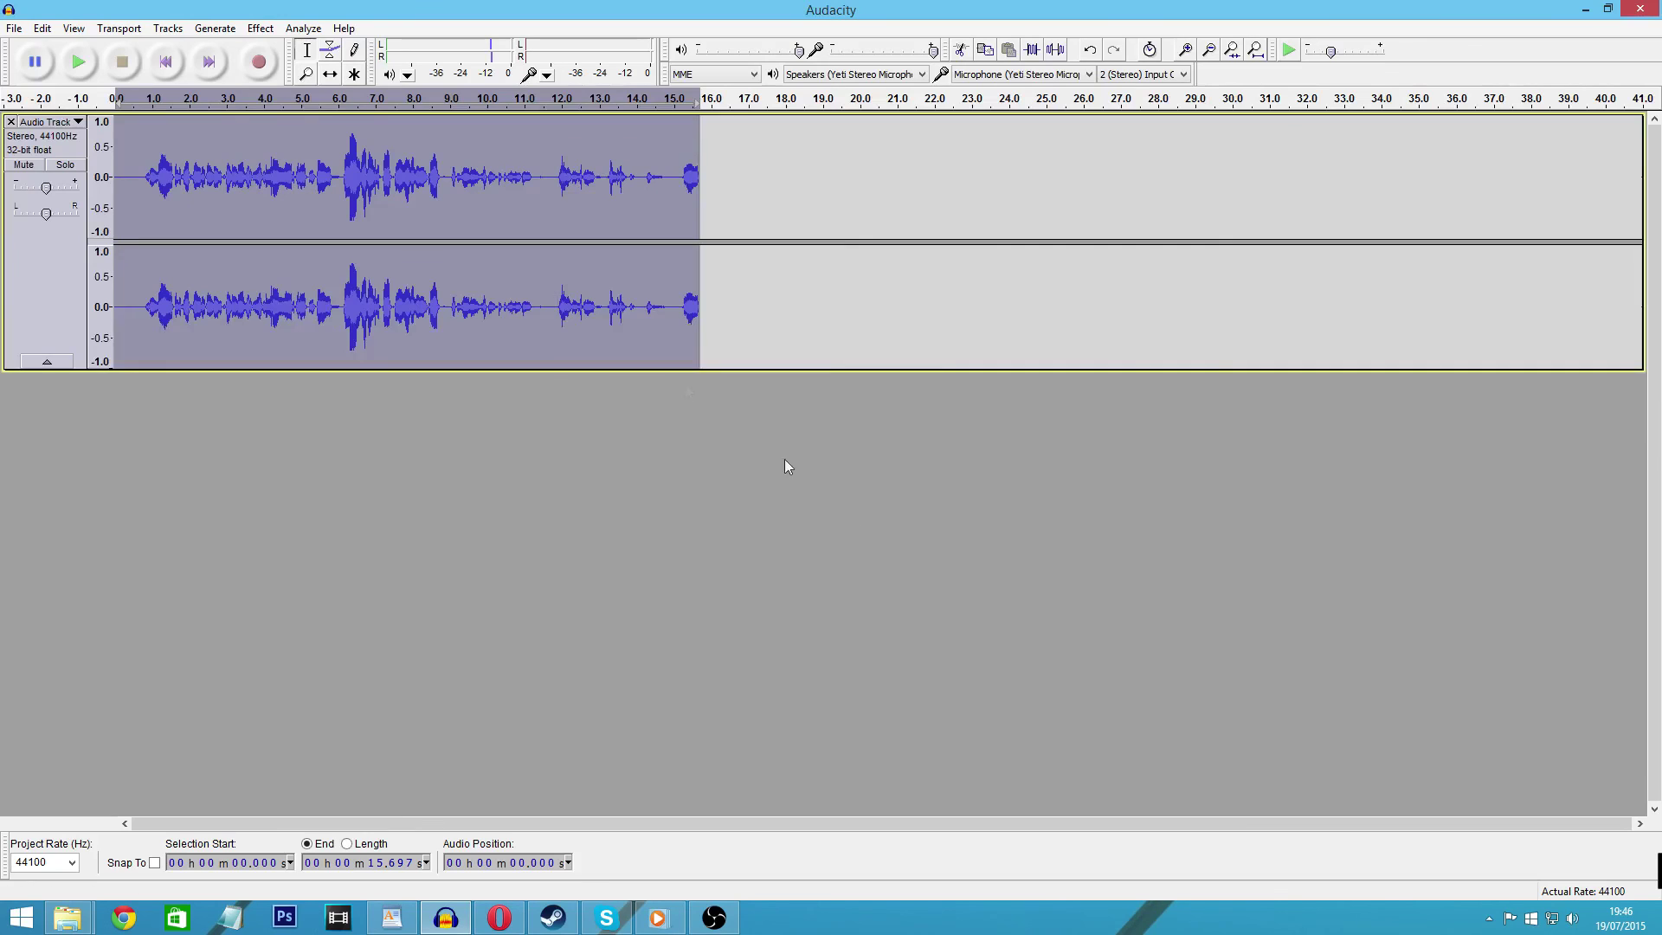
{"action": "key", "text": "space"}
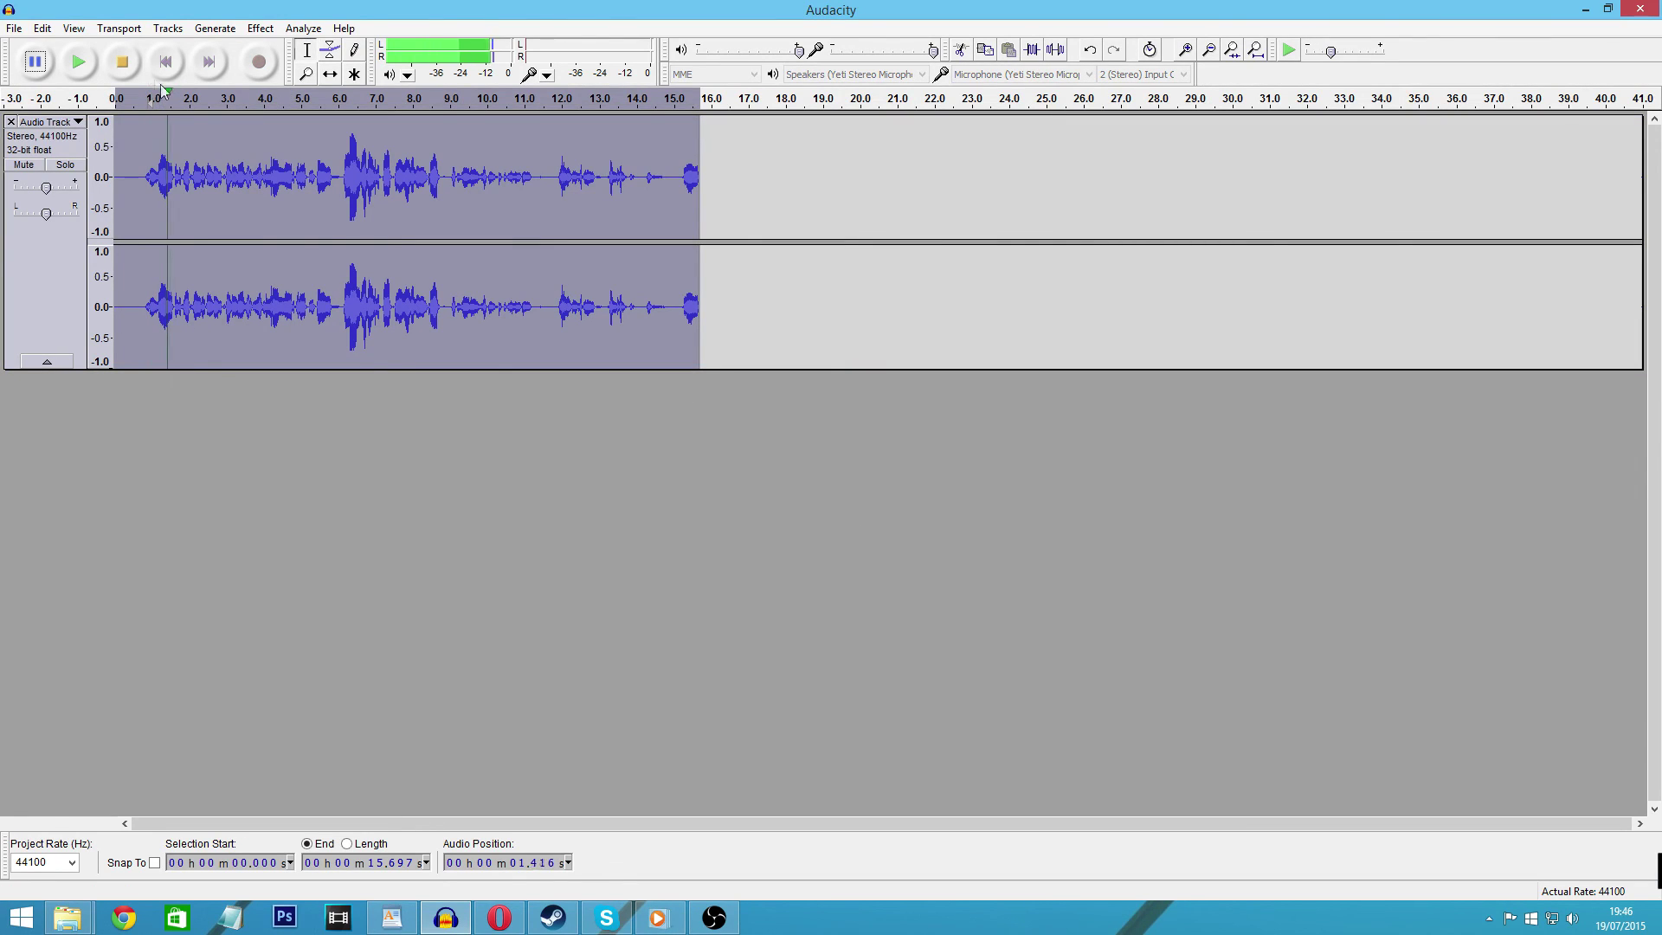
{"action": "left_click", "coordinate": [122, 55]}
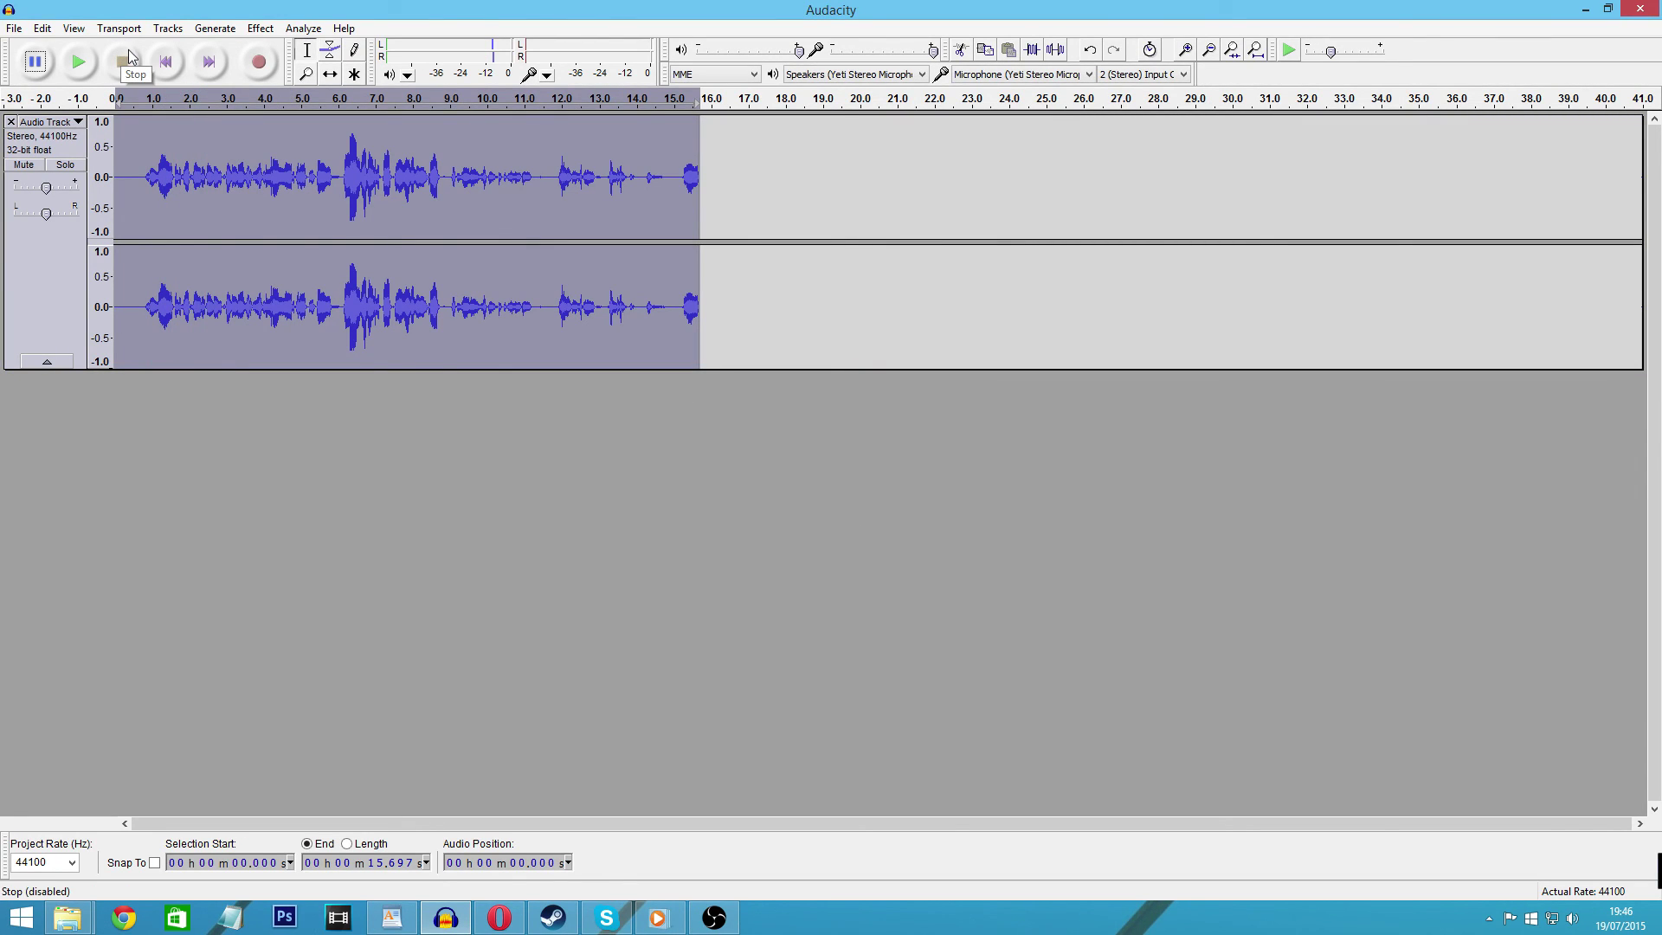